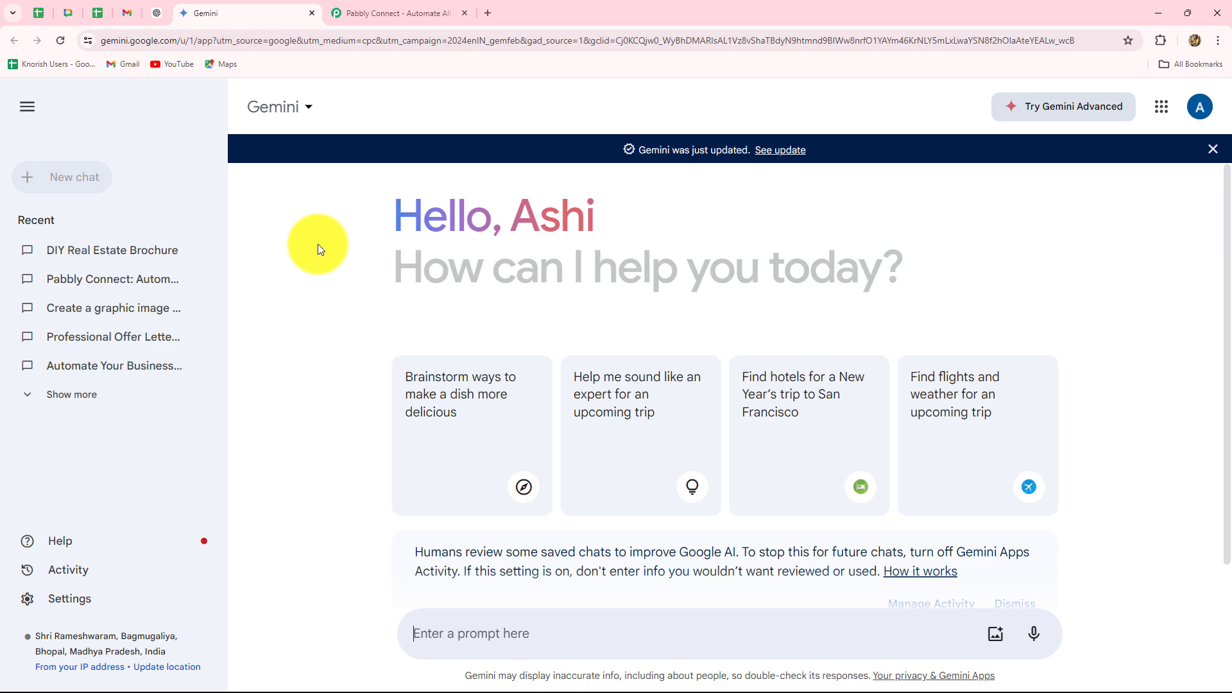
# Switch to the Pabbly Connect website, dismiss the limited time offer and sign in to the account
pyautogui.click(356, 10)
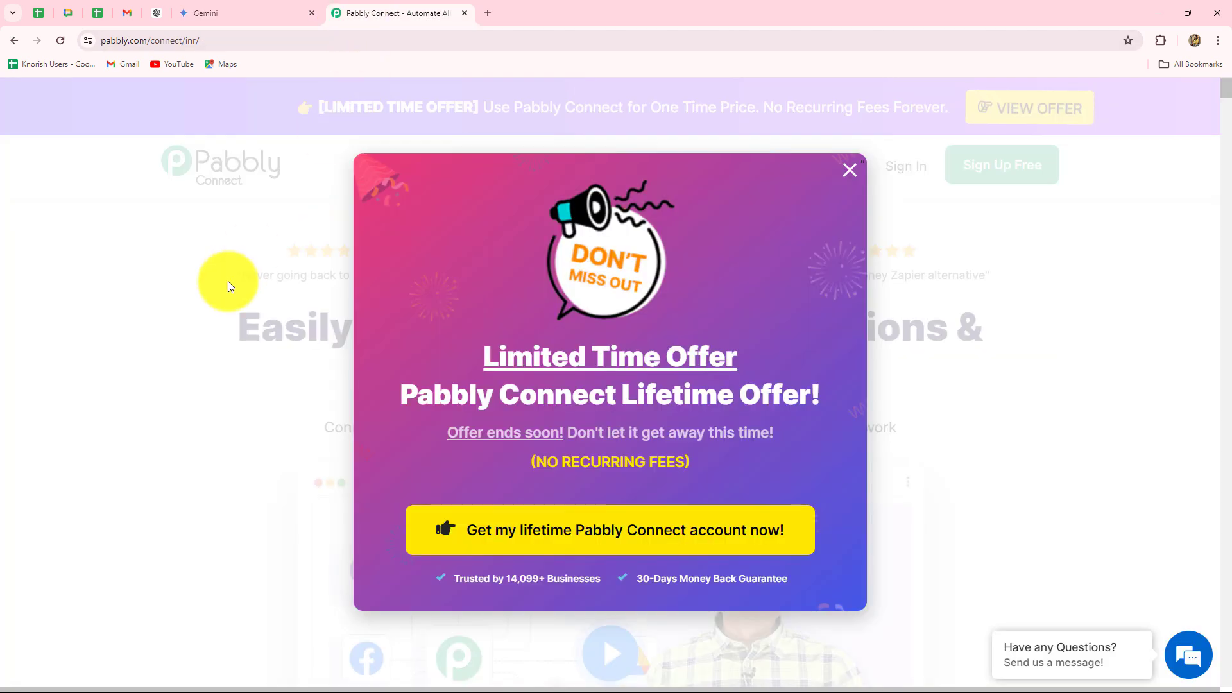
pyautogui.click(849, 171)
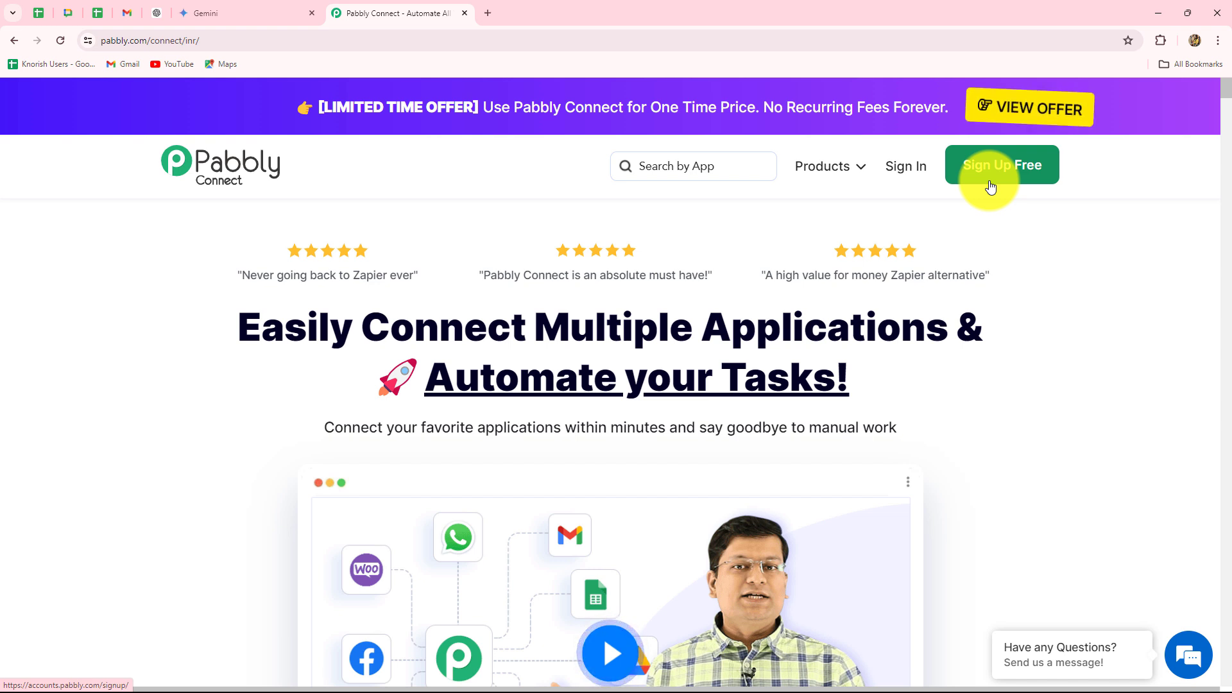
pyautogui.moveTo(245, 328); pyautogui.dragTo(952, 385)
pyautogui.click(953, 385)
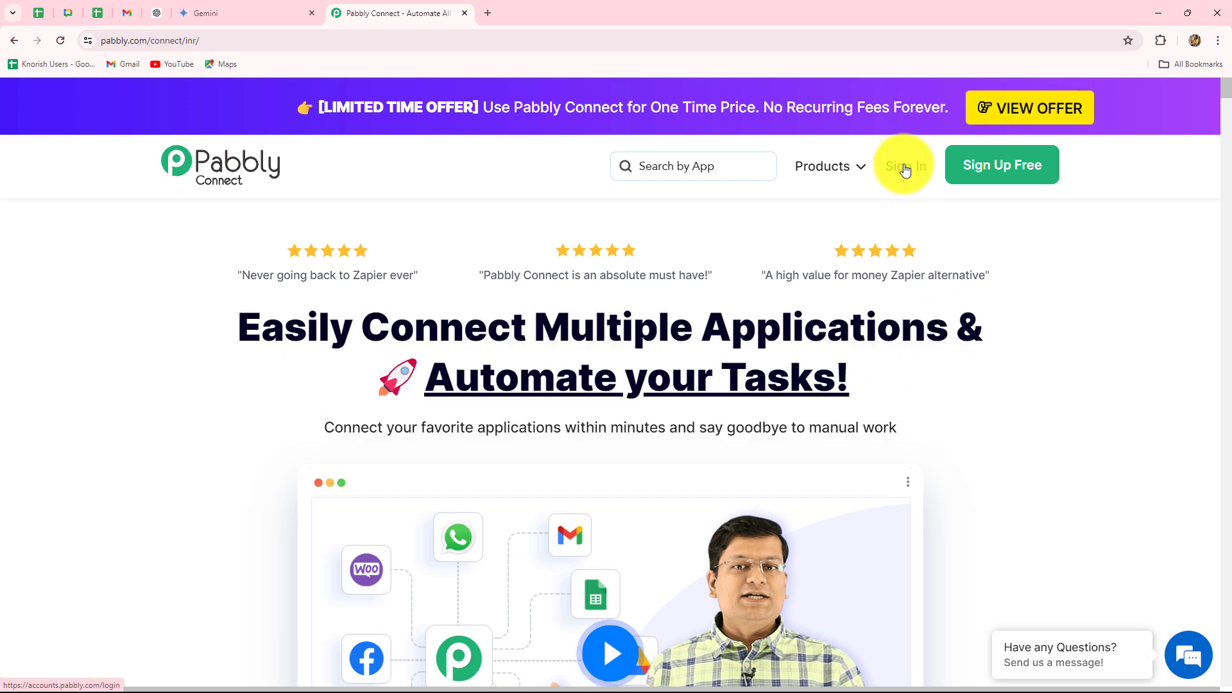
pyautogui.click(905, 169)
# Access Pabbly Connect from the list of all Pabbly apps
pyautogui.scroll(-4, 680, 483)
pyautogui.scroll(3, 681, 485)
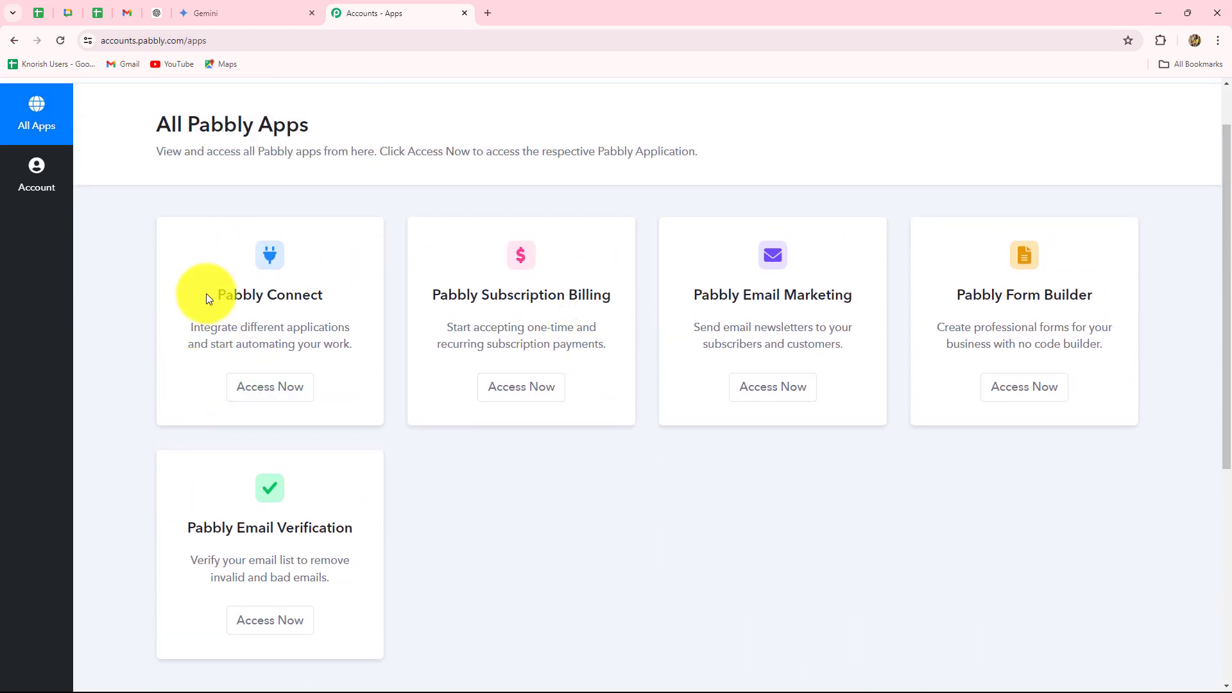
pyautogui.moveTo(209, 288); pyautogui.dragTo(333, 328)
pyautogui.click(359, 387)
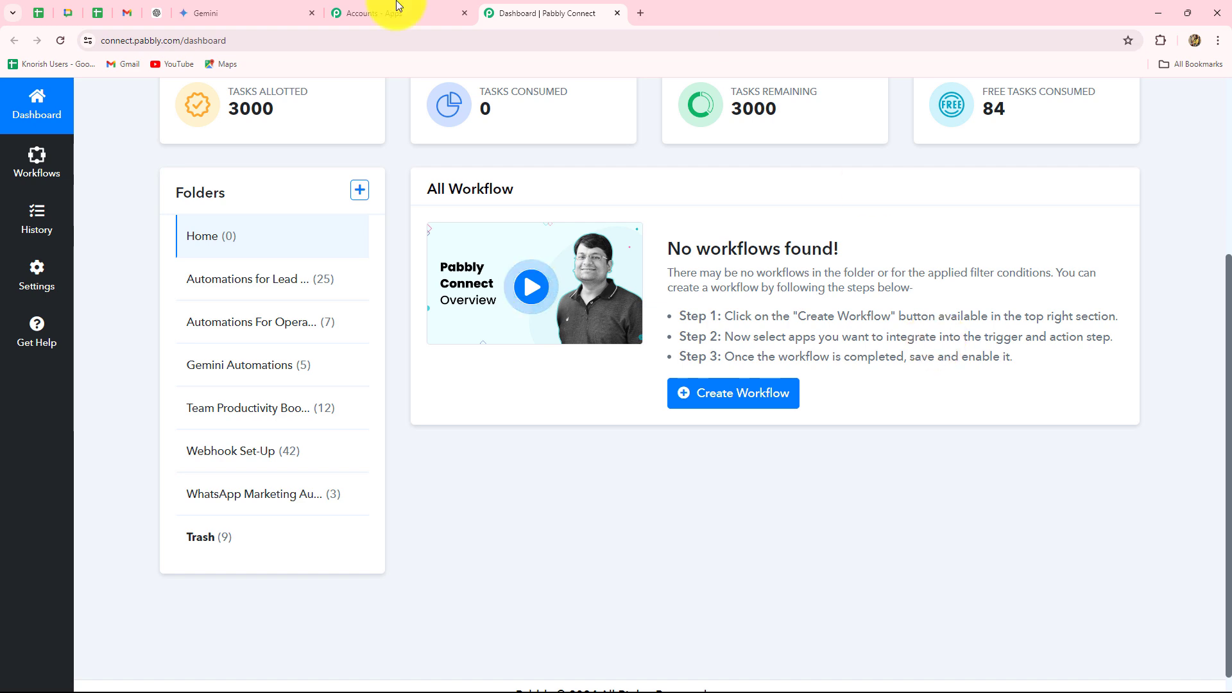
# Start a new workflow and name it "Auto-Reply to YouTube Comments Using Google Generative AI"
pyautogui.scroll(3, 706, 520)
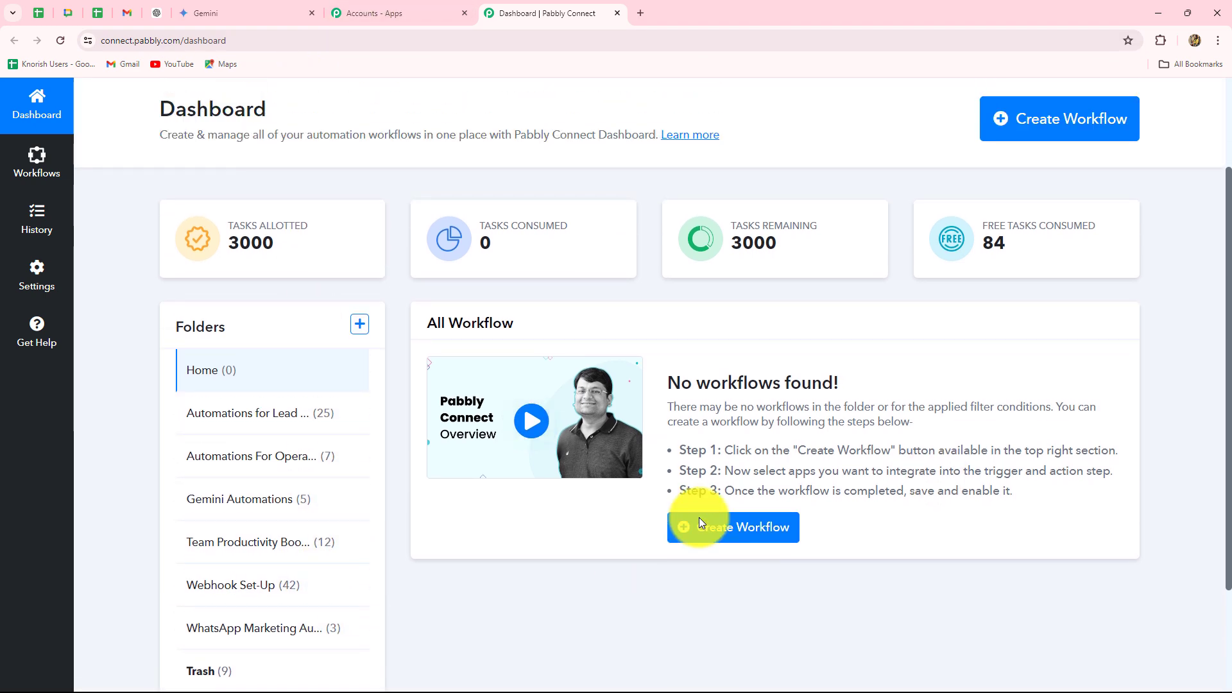
pyautogui.scroll(-2, 693, 517)
pyautogui.scroll(2, 838, 303)
pyautogui.click(1000, 199)
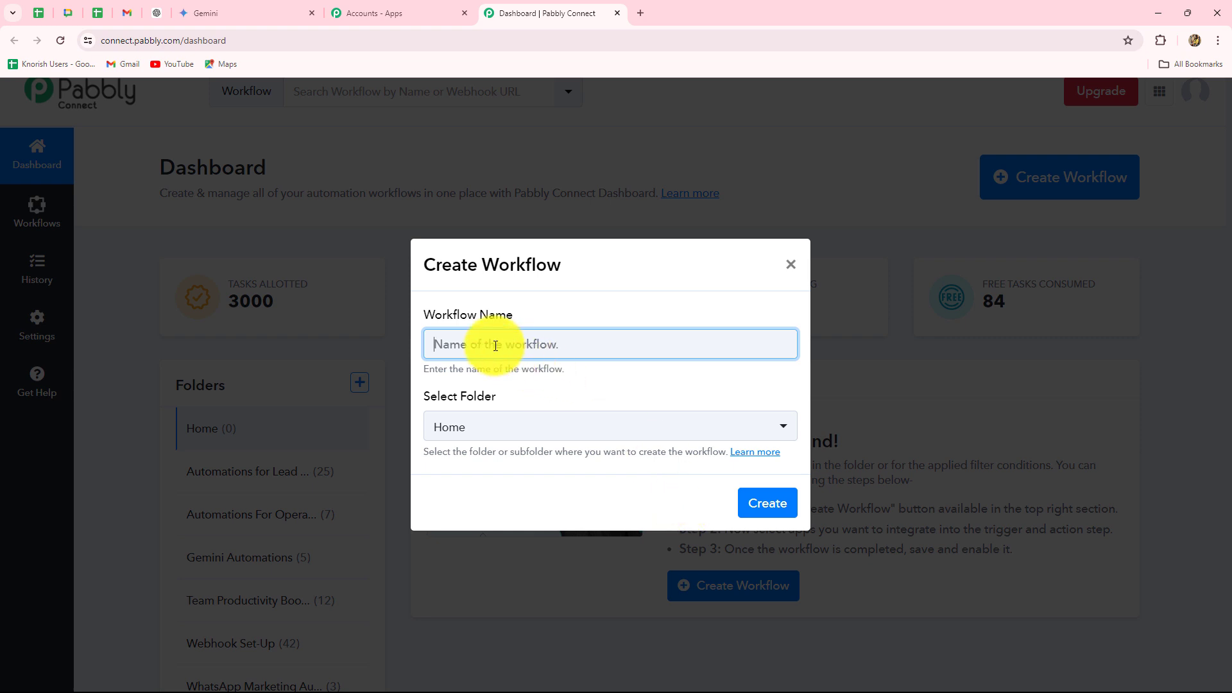
pyautogui.write('Auto-Reply to YouTube Comments Using Google Generative AI')
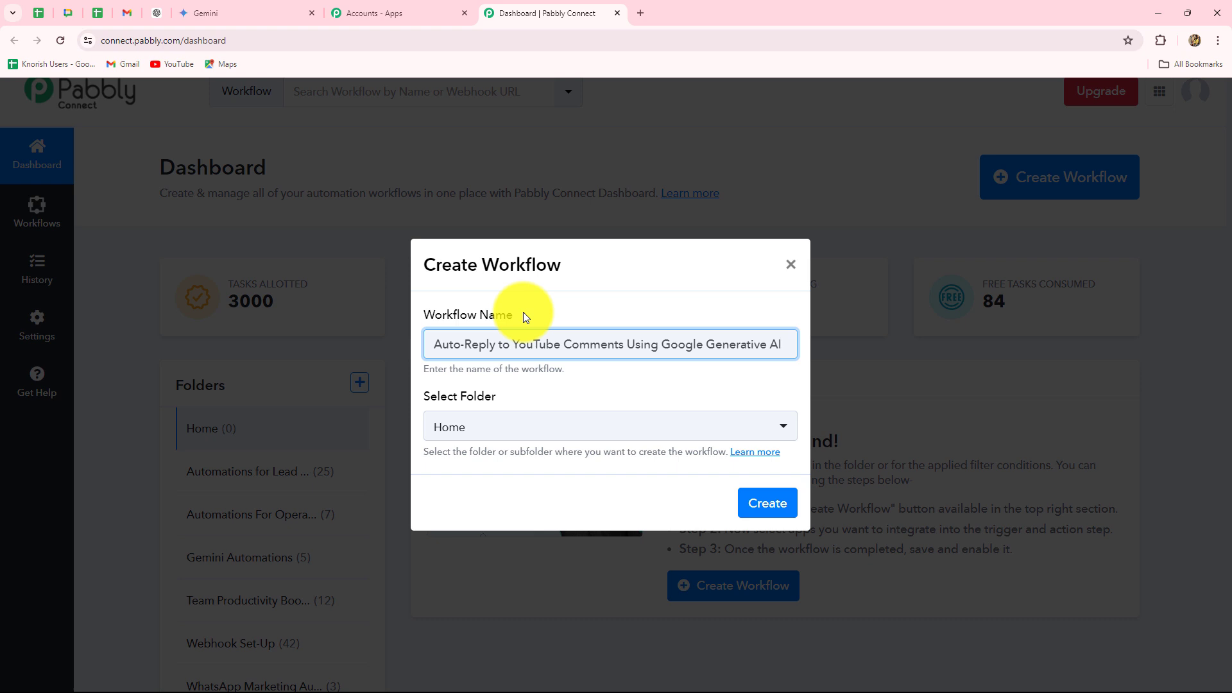
# Assign the new workflow to the Gemini Automations folder and create it
pyautogui.click(544, 427)
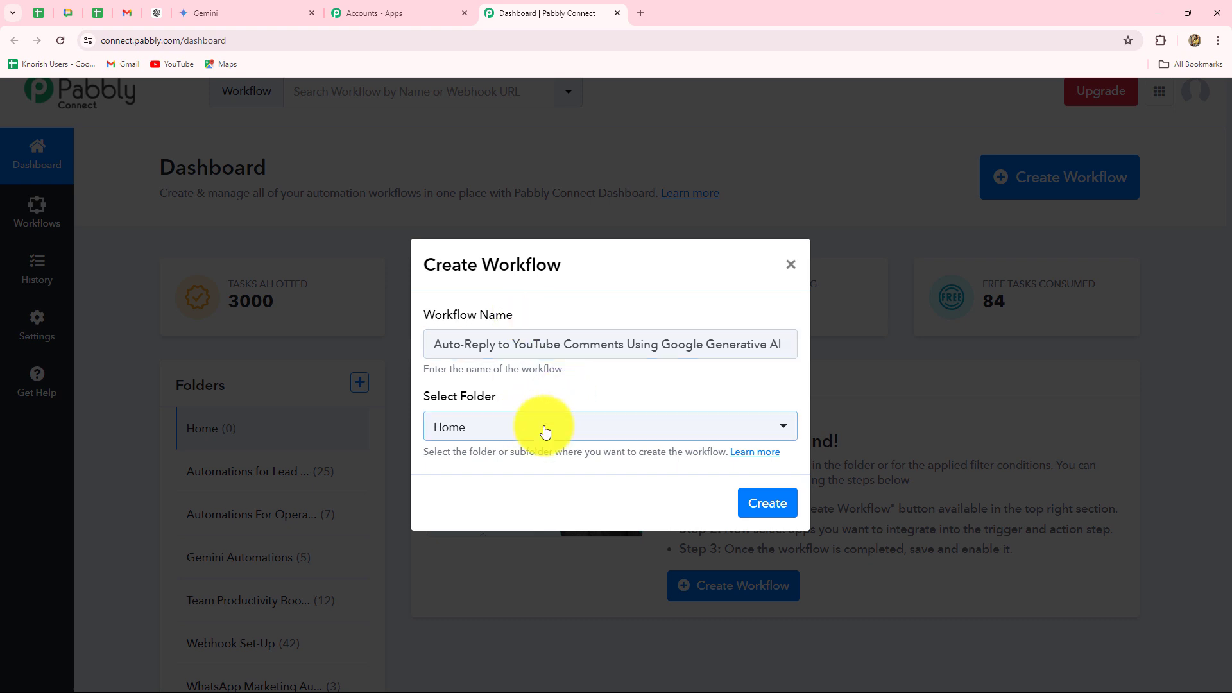
pyautogui.click(545, 428)
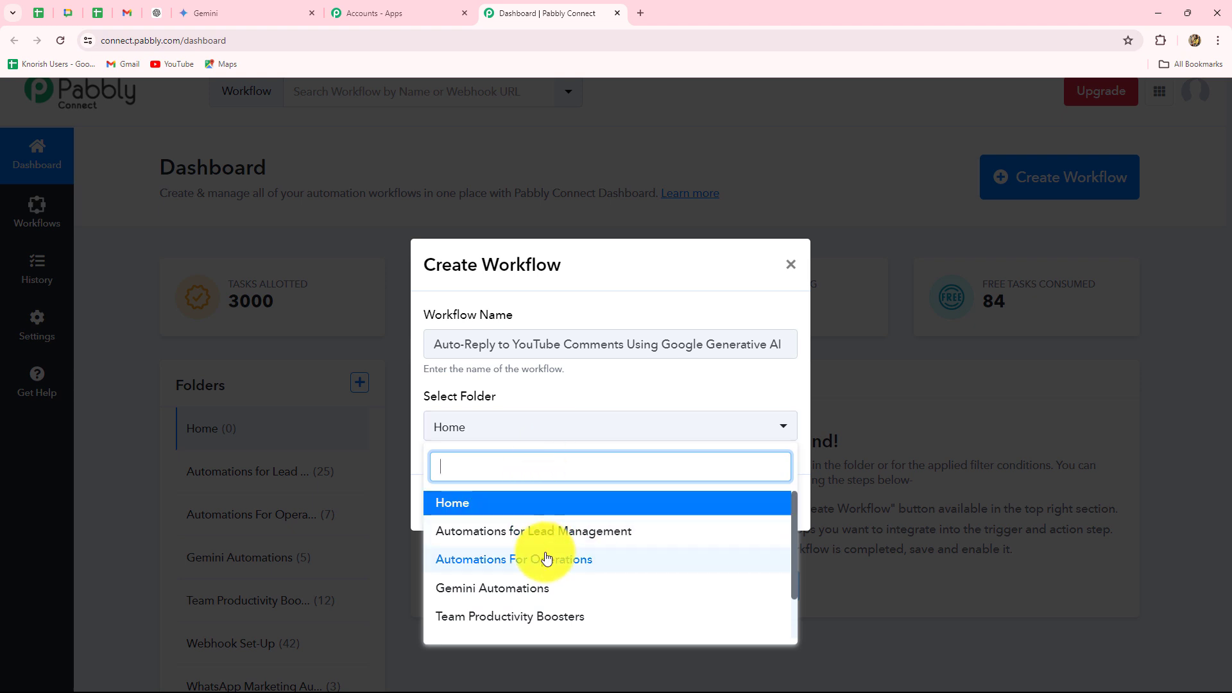
pyautogui.scroll(-1, 546, 558)
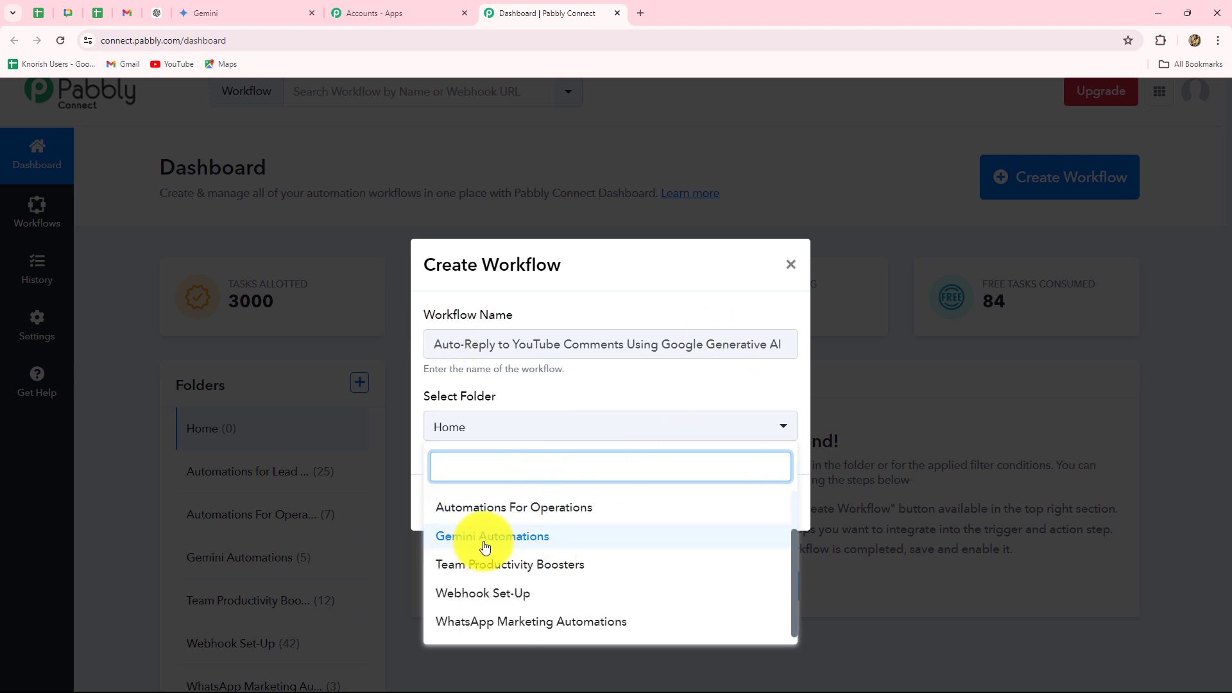
pyautogui.click(525, 538)
pyautogui.click(770, 503)
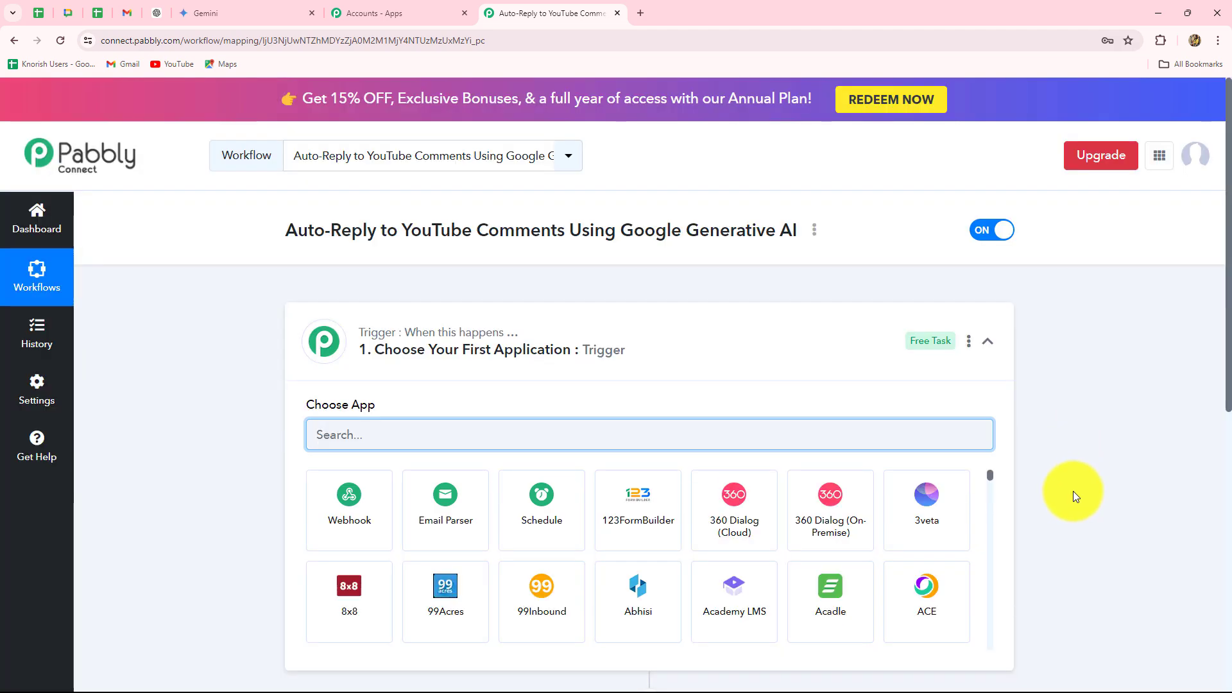
pyautogui.scroll(-3, 1073, 491)
pyautogui.click(993, 157)
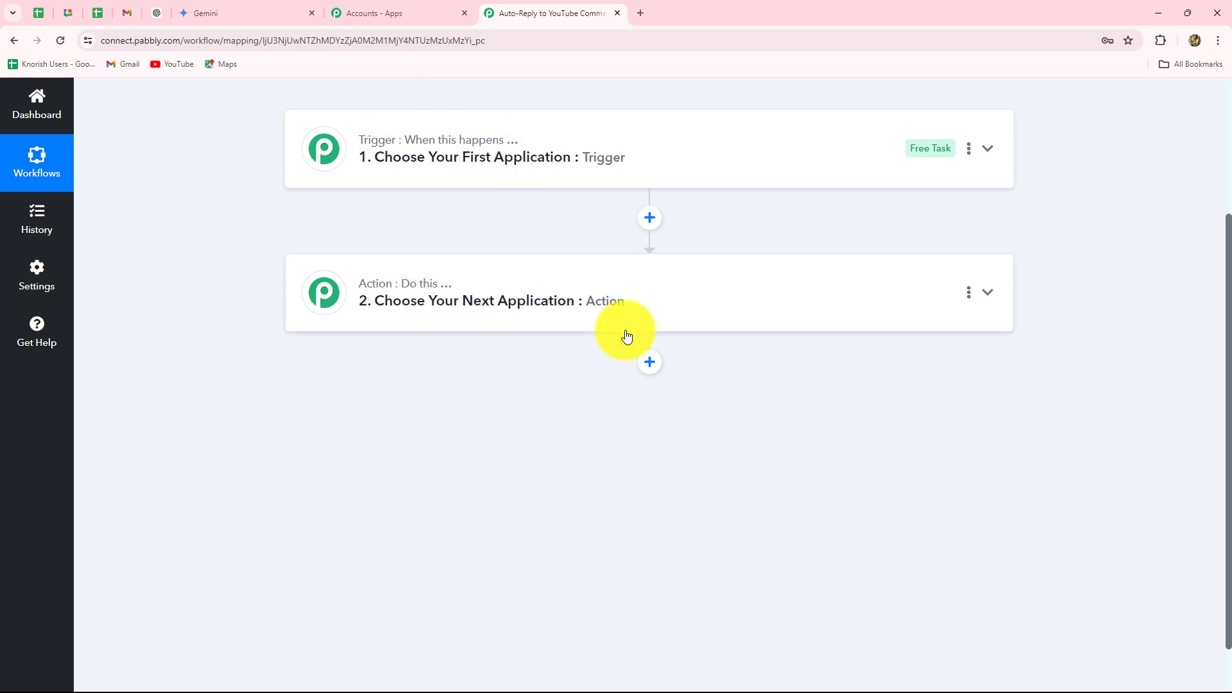
pyautogui.scroll(3, 566, 421)
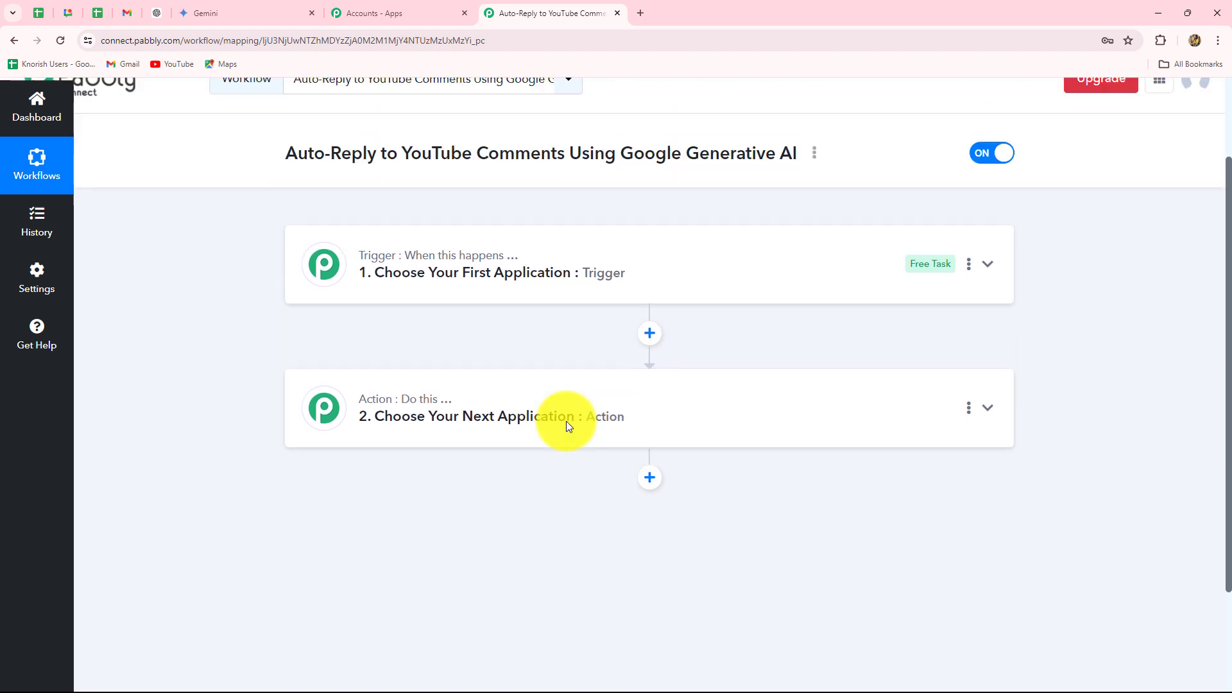
pyautogui.scroll(-1, 566, 421)
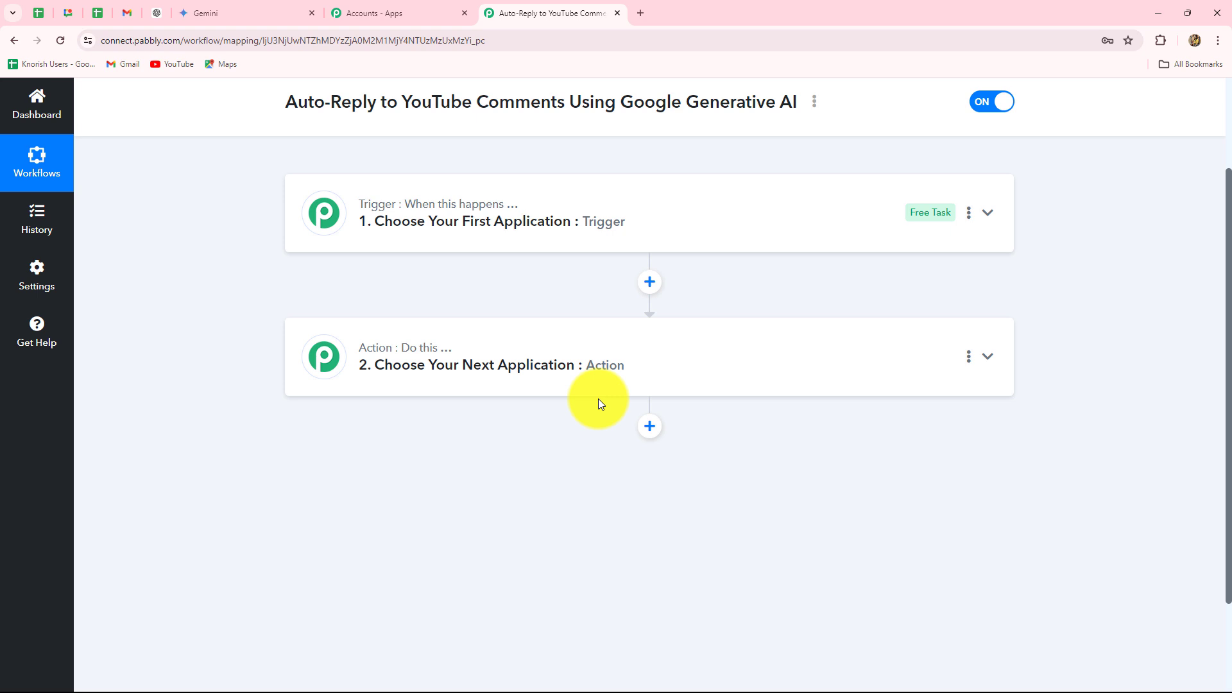
pyautogui.moveTo(334, 229)
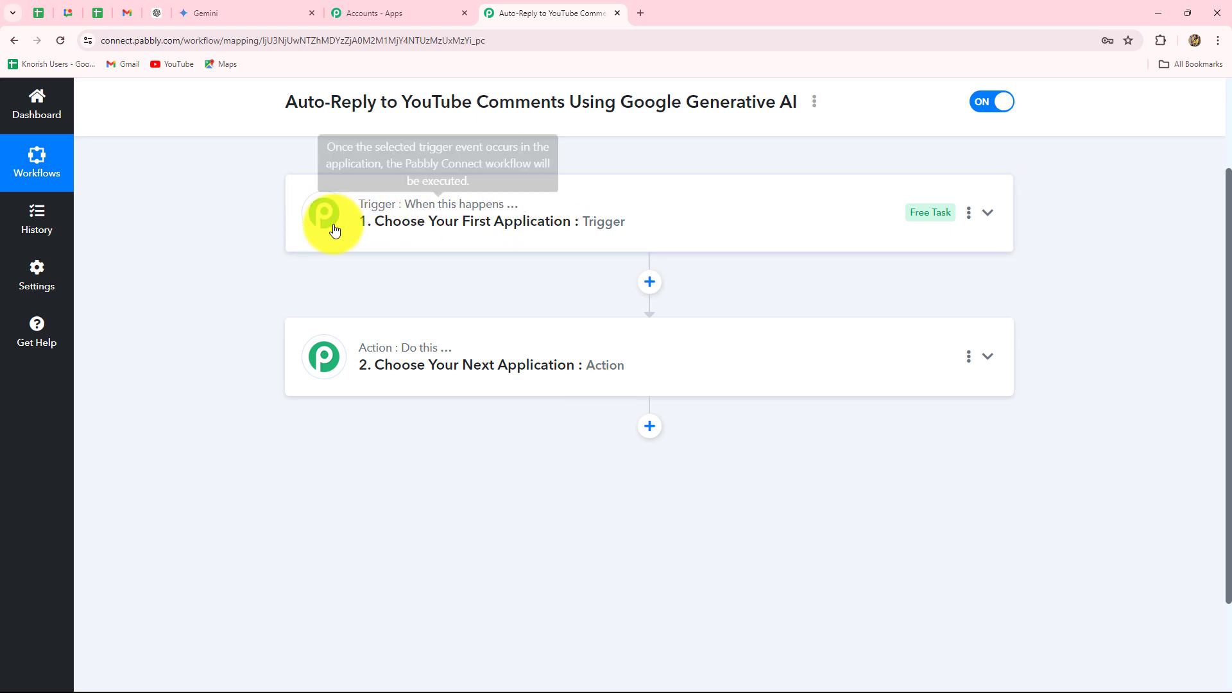
pyautogui.click(405, 240)
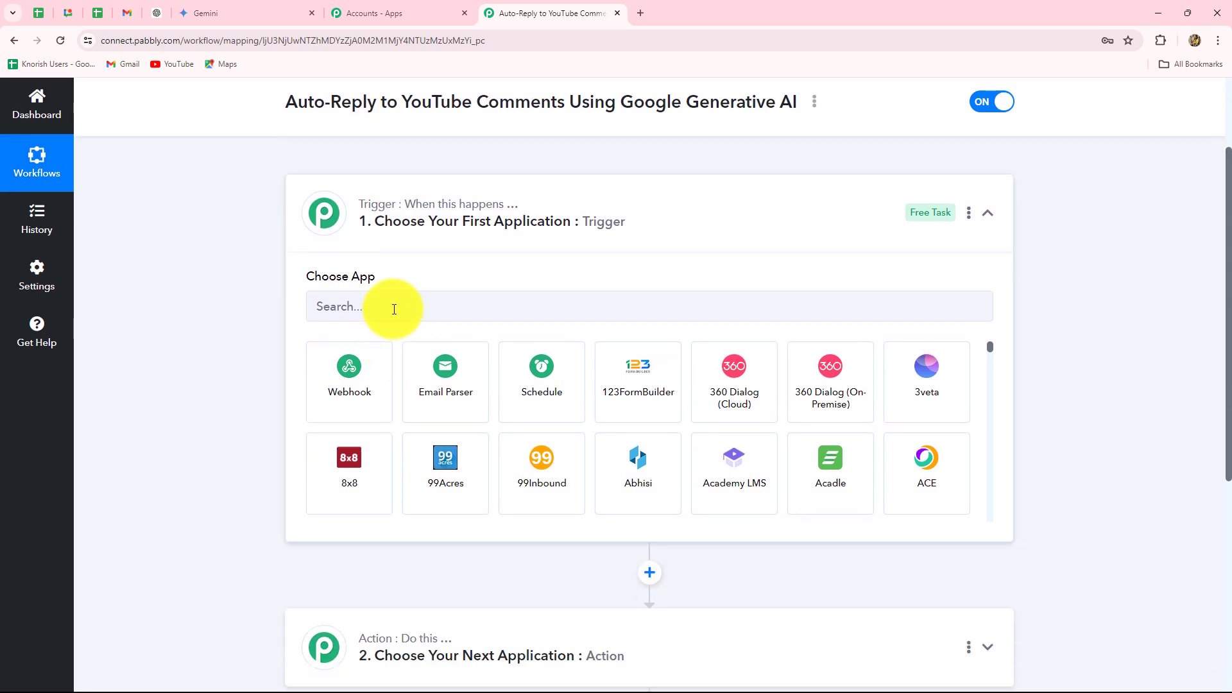
# Choose YouTube as the trigger application and set its trigger event to New Comment on a Video
pyautogui.click(411, 300)
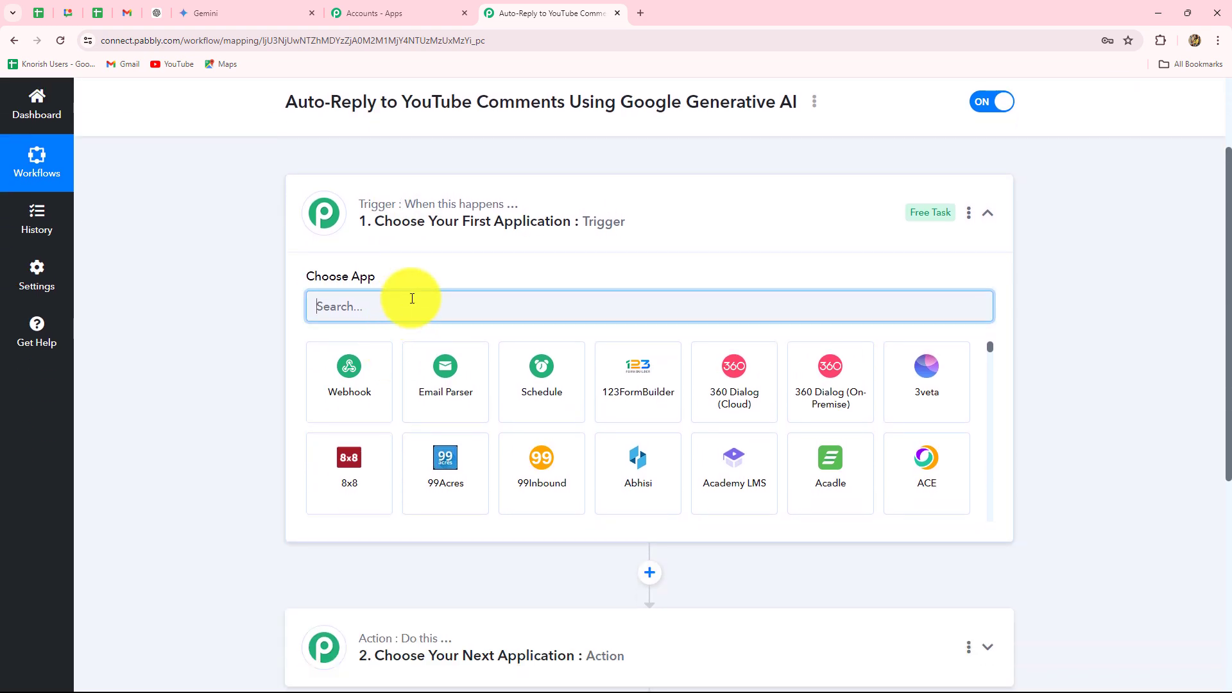
pyautogui.write('You')
pyautogui.click(452, 364)
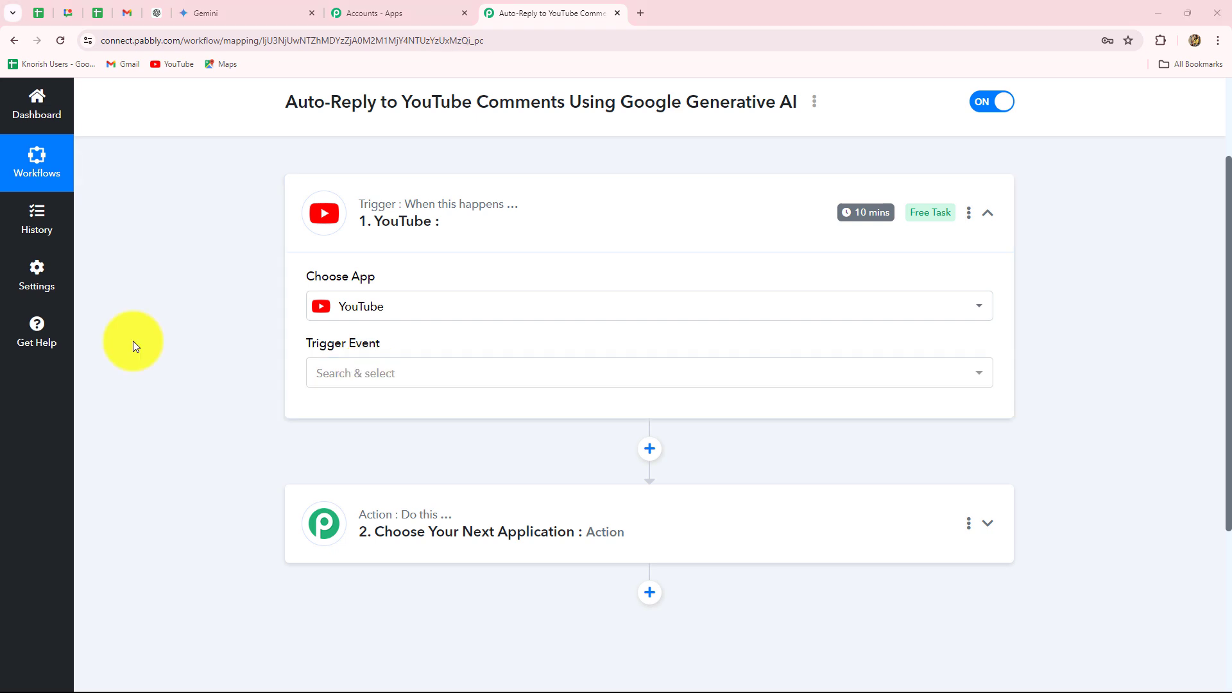
pyautogui.click(469, 384)
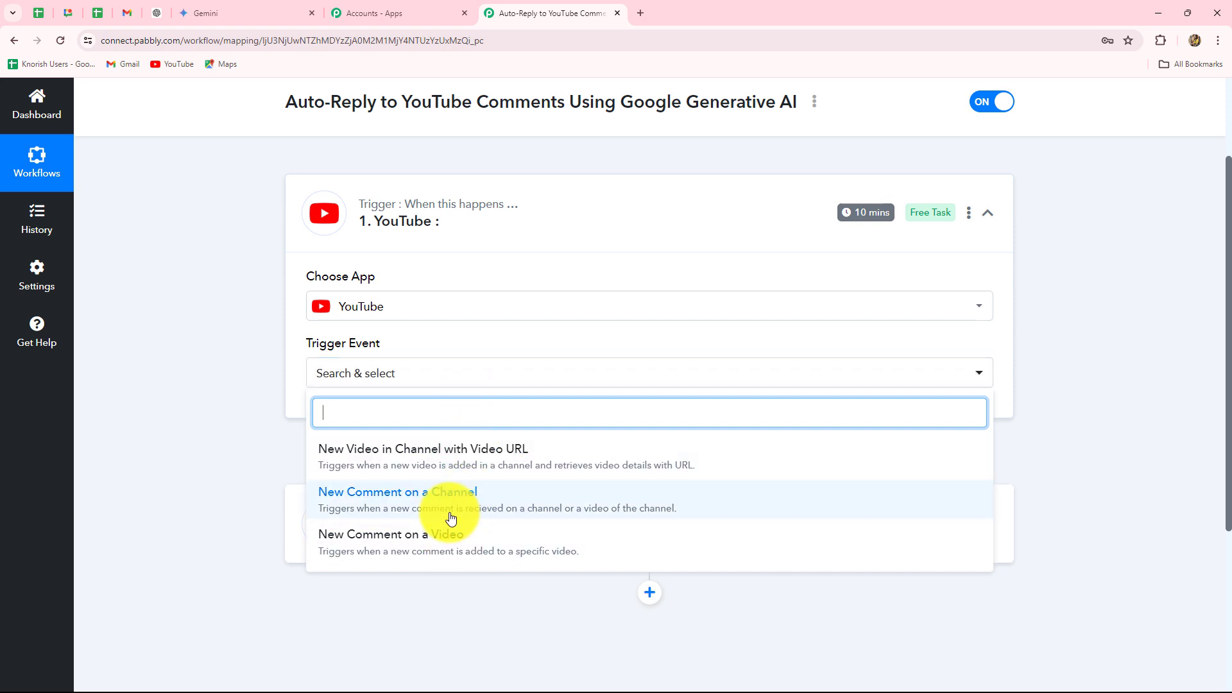
pyautogui.scroll(-4, 452, 514)
pyautogui.scroll(4, 449, 503)
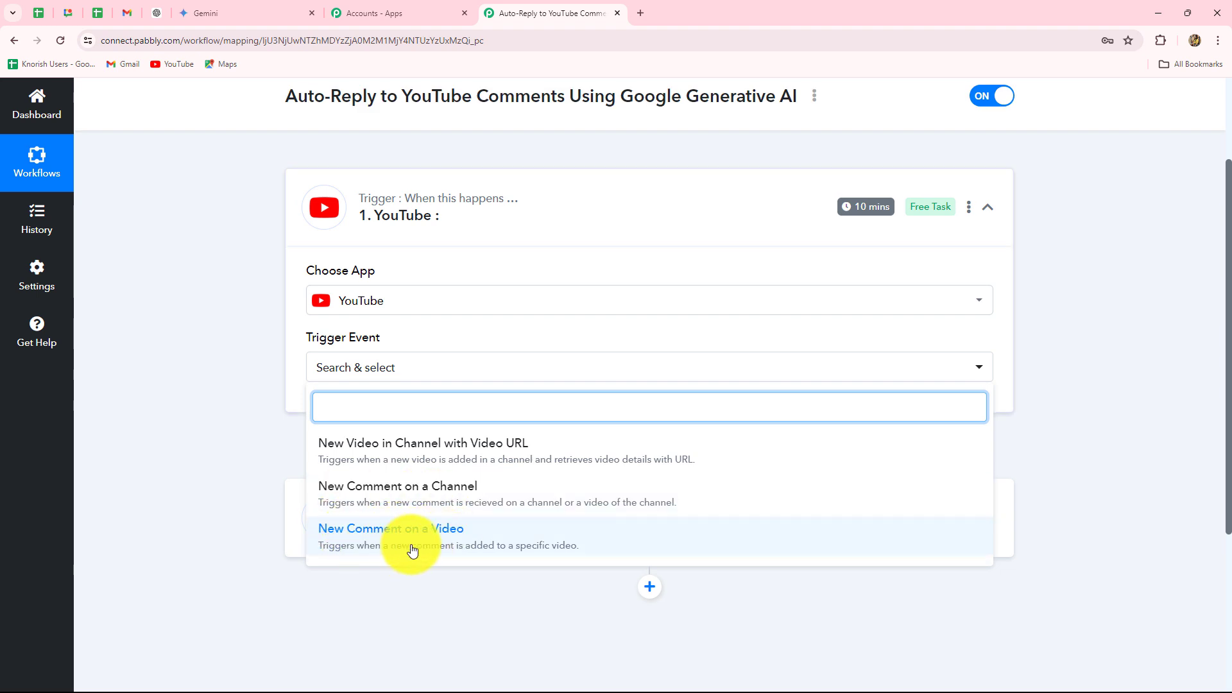
pyautogui.click(459, 542)
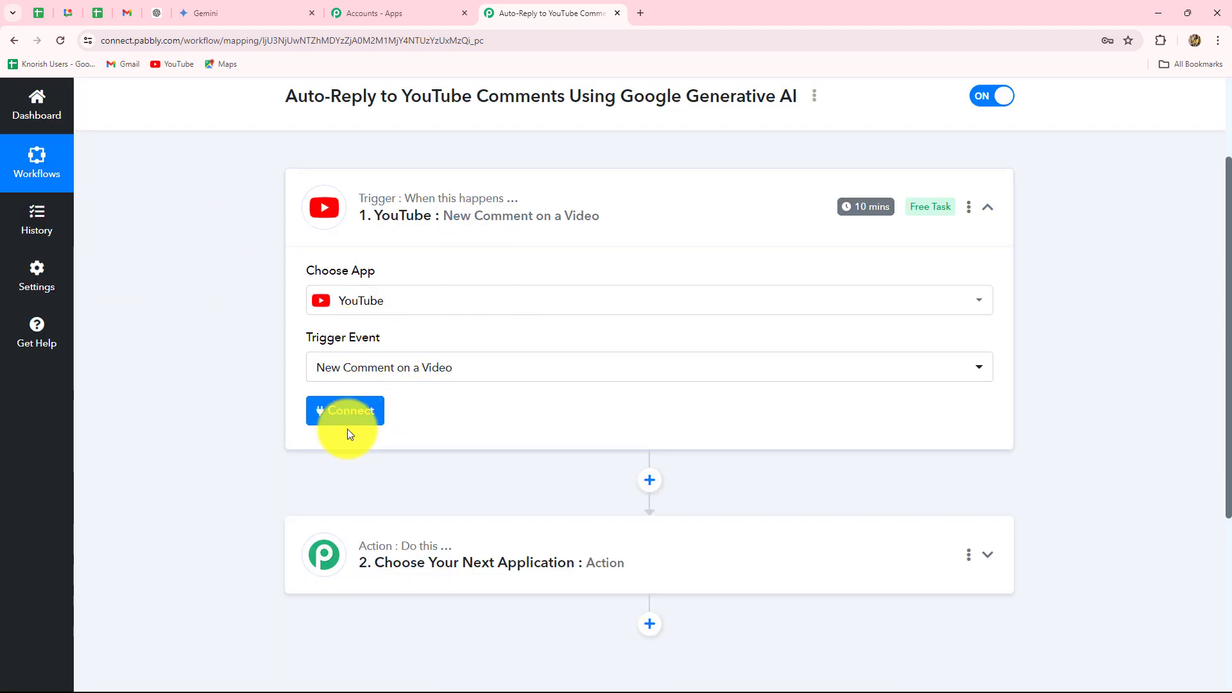
# Add a new YouTube connection to the trigger and authorize Pabbly Connect's access with the Google account
pyautogui.click(356, 419)
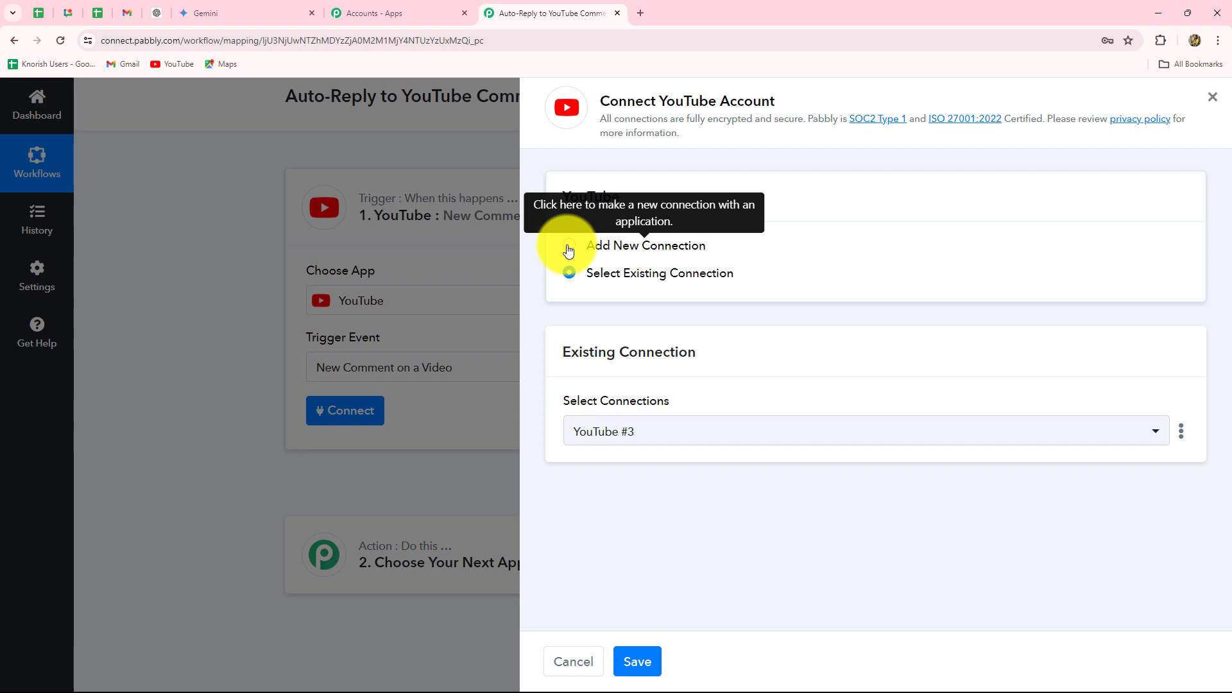
pyautogui.click(568, 247)
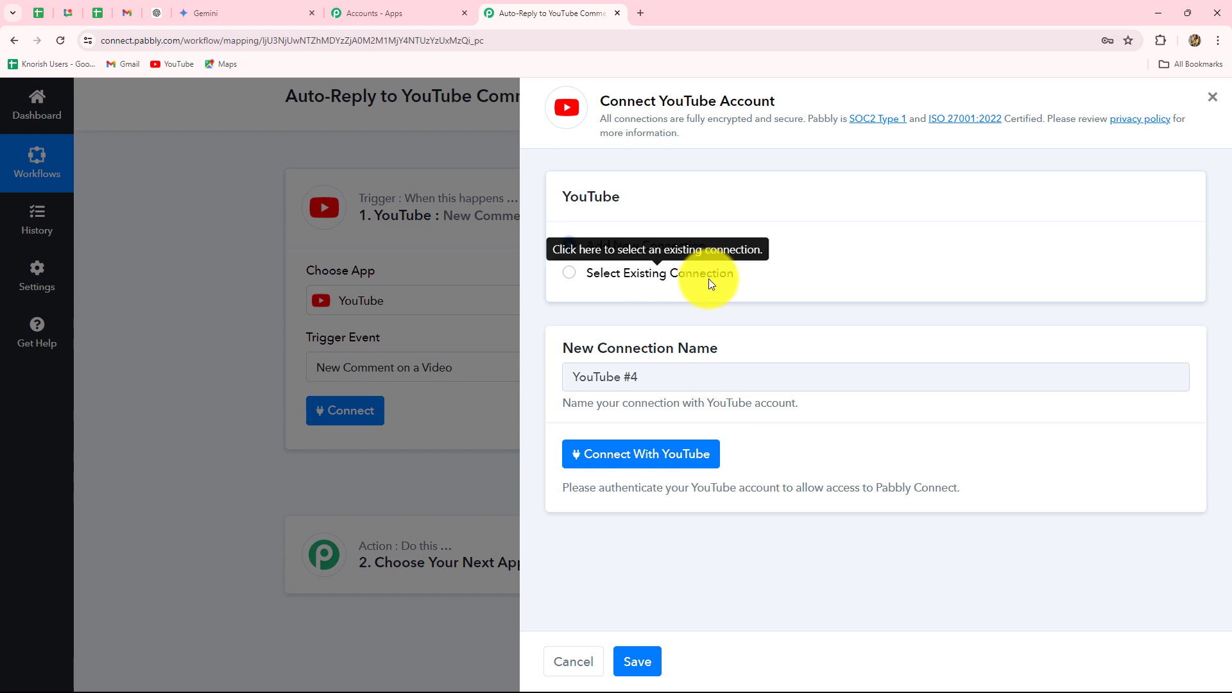
pyautogui.click(635, 456)
pyautogui.click(350, 196)
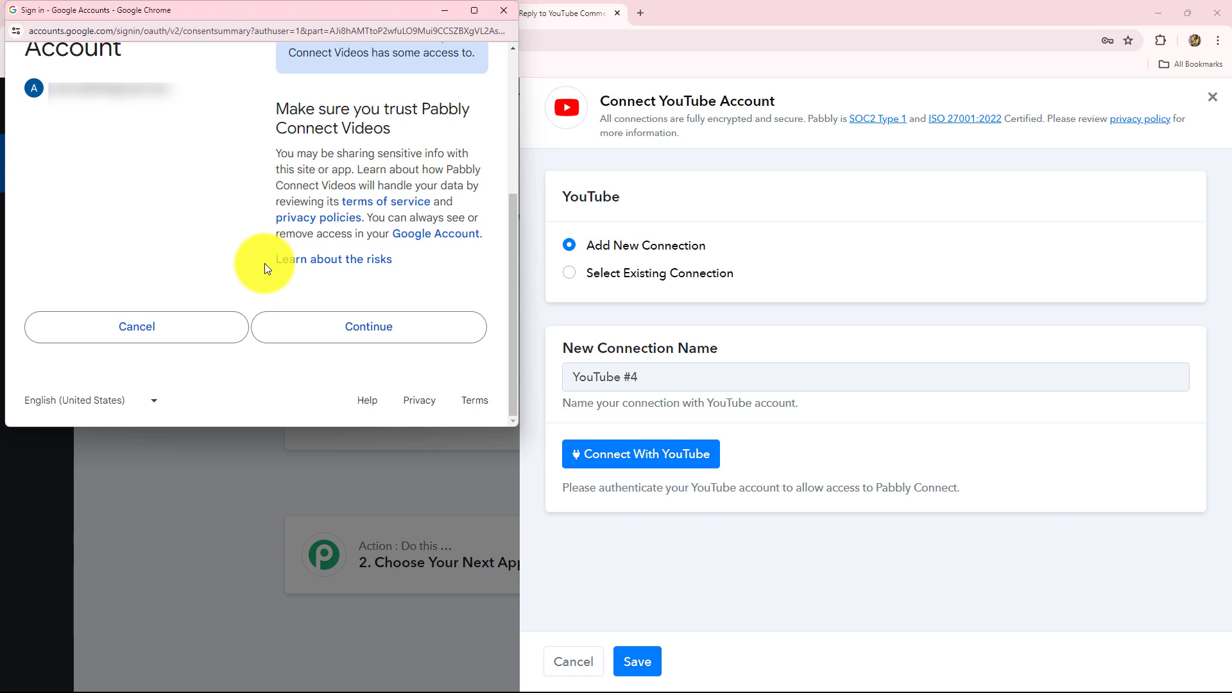
pyautogui.click(350, 334)
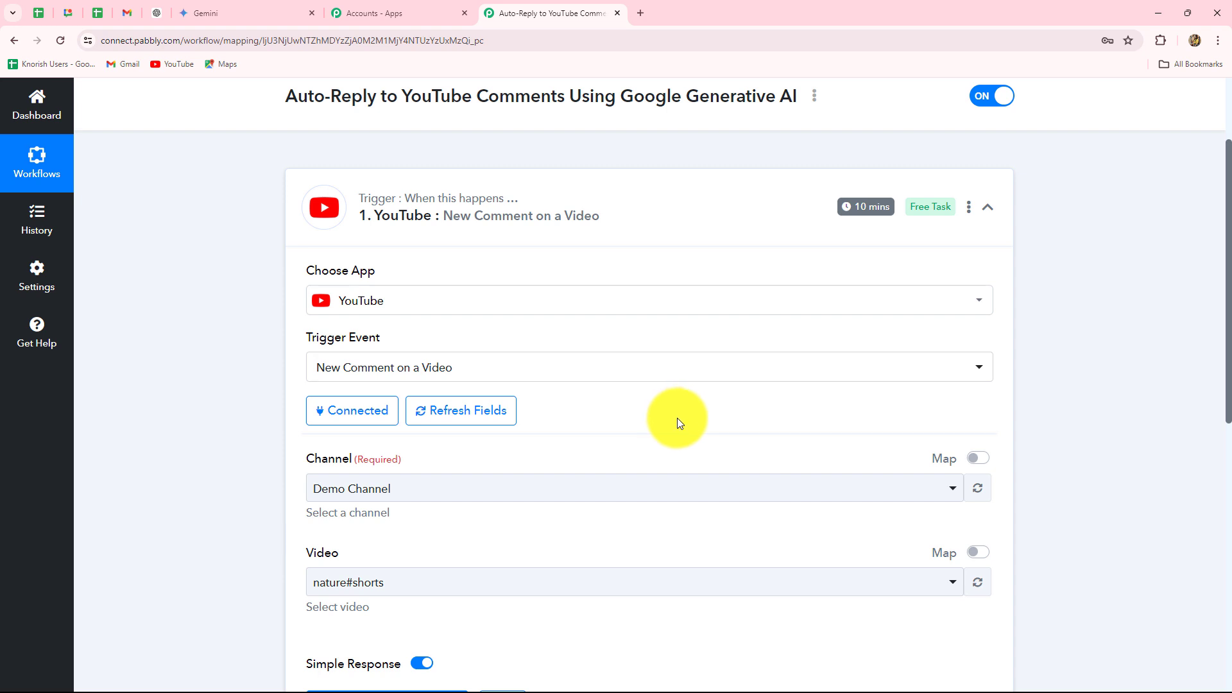
# Set the trigger's video to "Breathtaking Sunset: A Stunning Display of Nature's Beauty" and open that video on the Demo Channel in YouTube
pyautogui.scroll(-3, 679, 424)
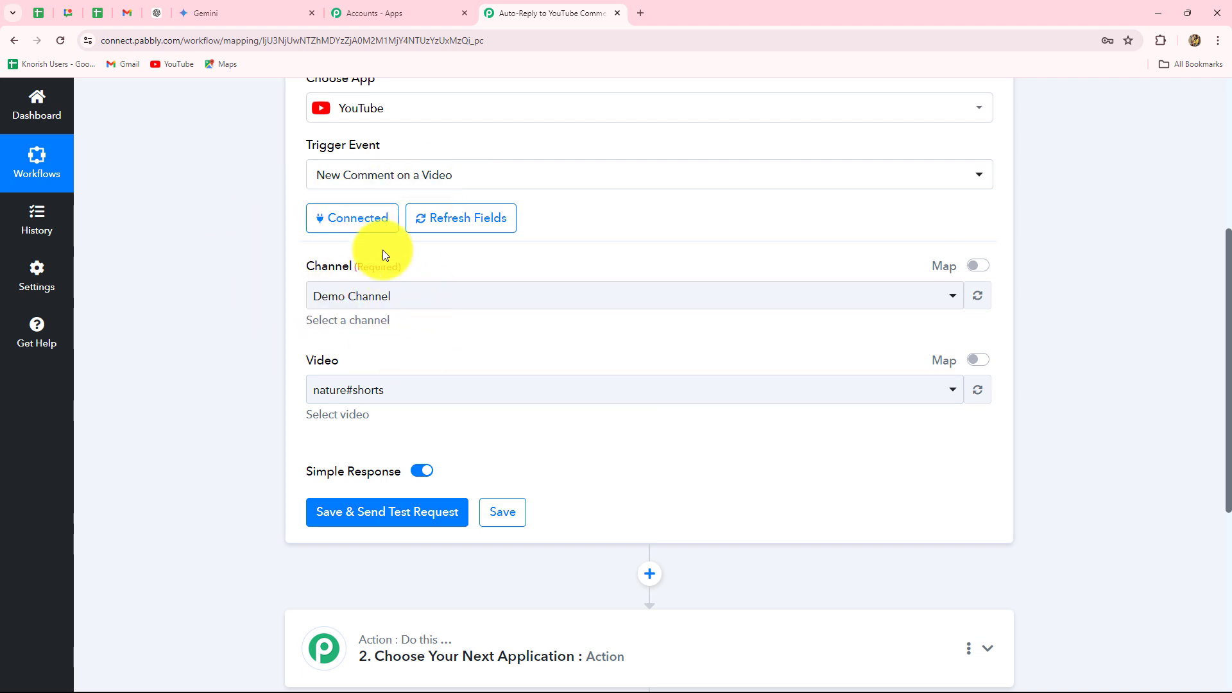
pyautogui.scroll(1, 371, 352)
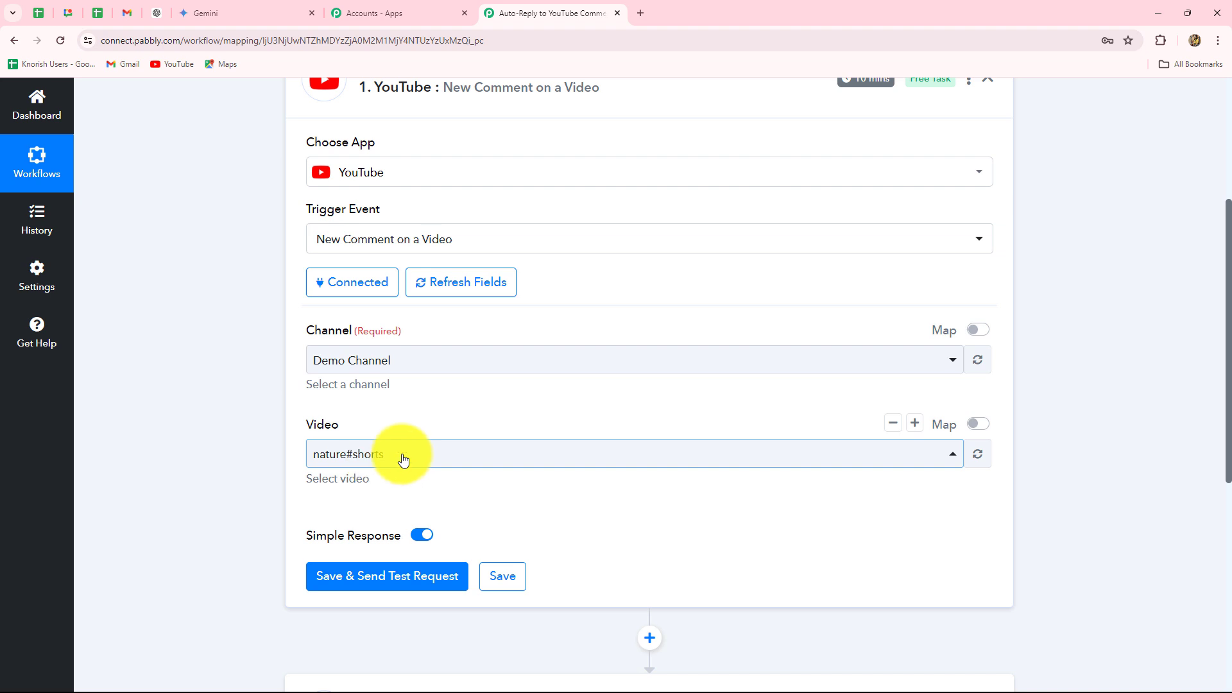
pyautogui.click(453, 453)
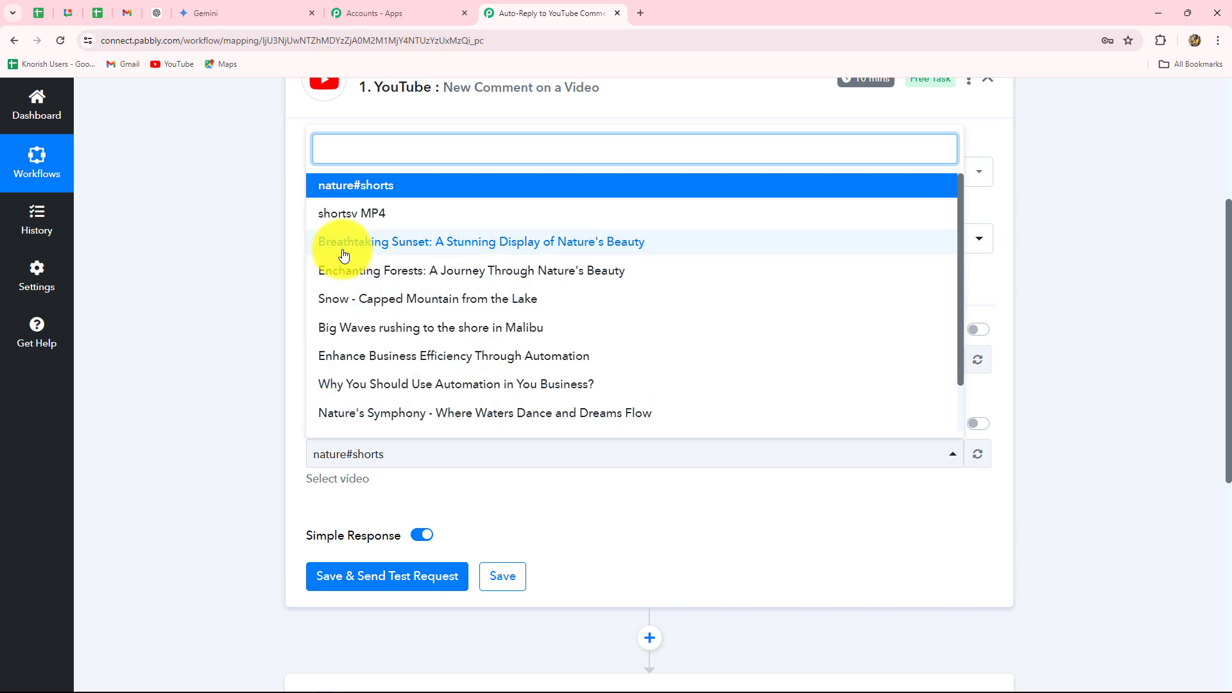
pyautogui.click(399, 244)
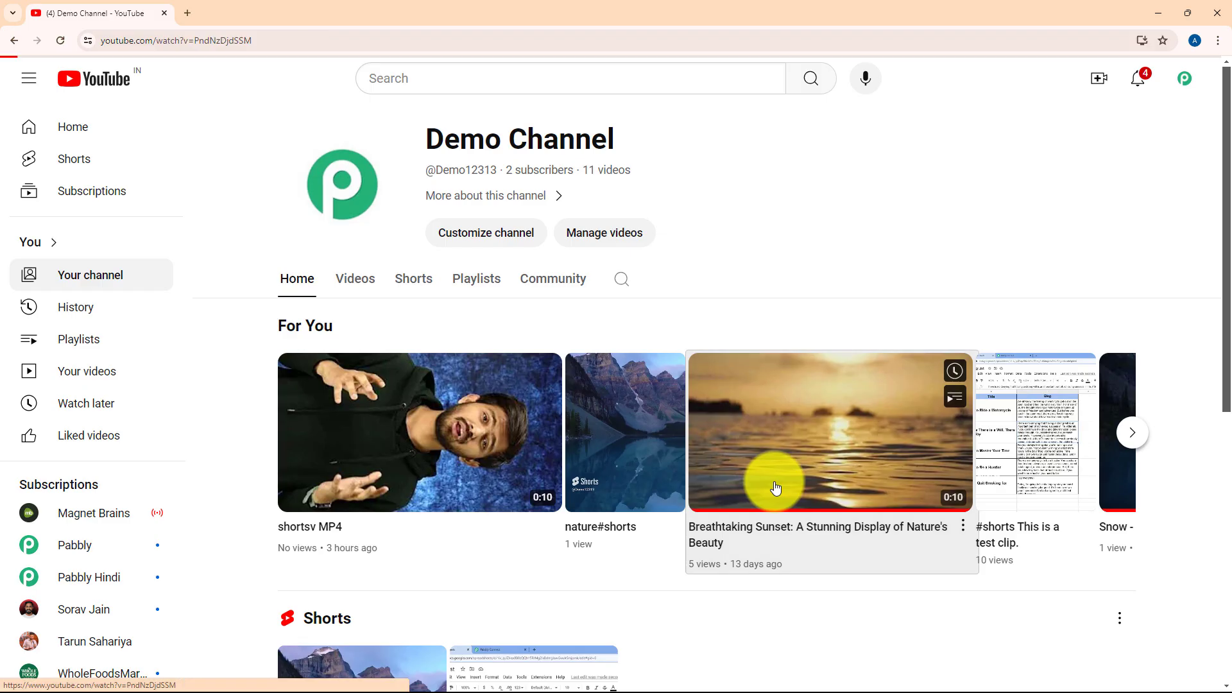
pyautogui.click(773, 486)
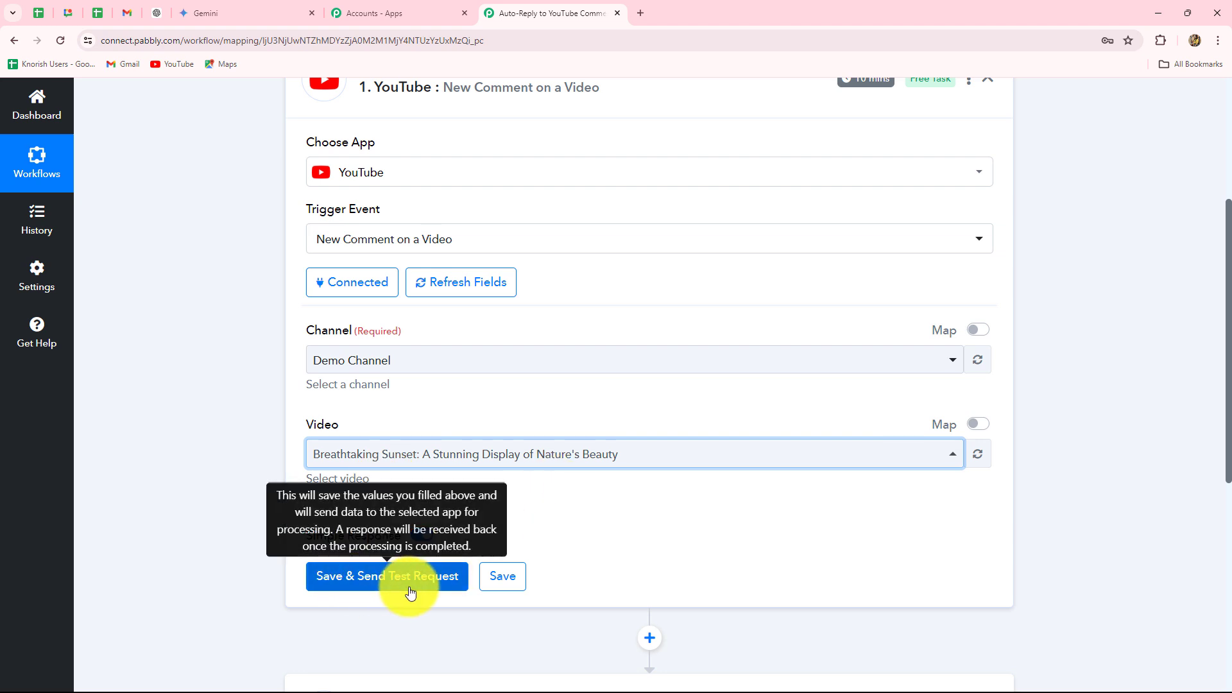
pyautogui.scroll(3, 638, 559)
pyautogui.scroll(-1, 638, 558)
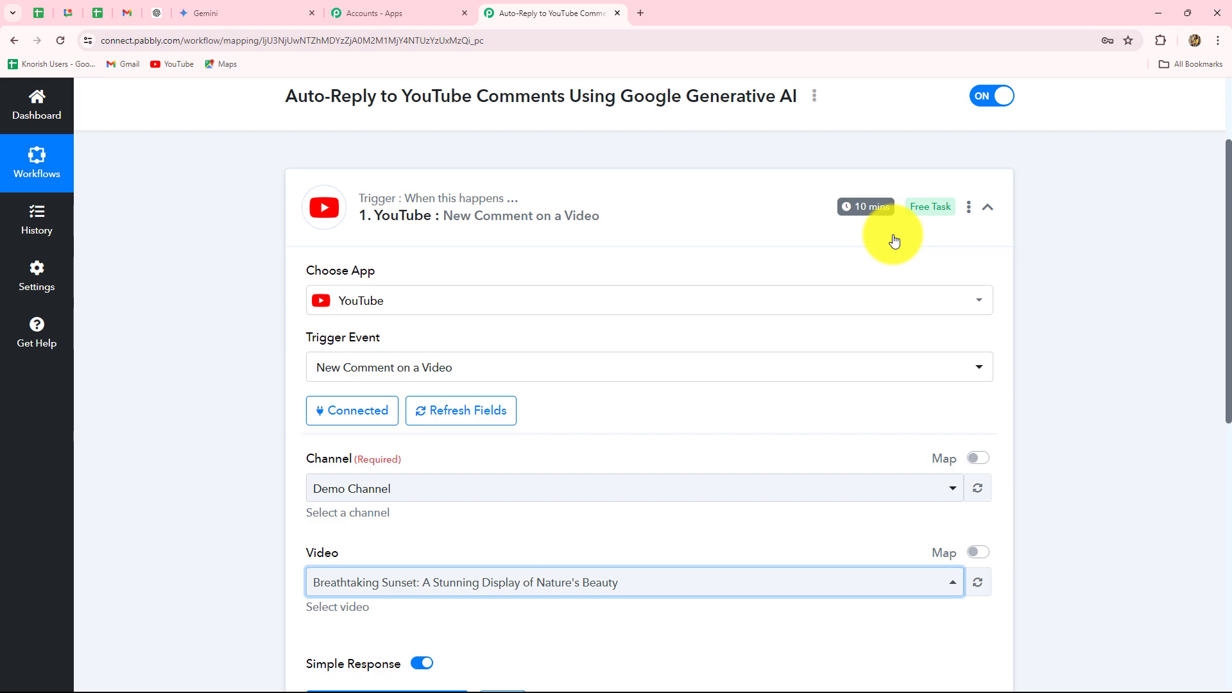
pyautogui.scroll(-4, 757, 498)
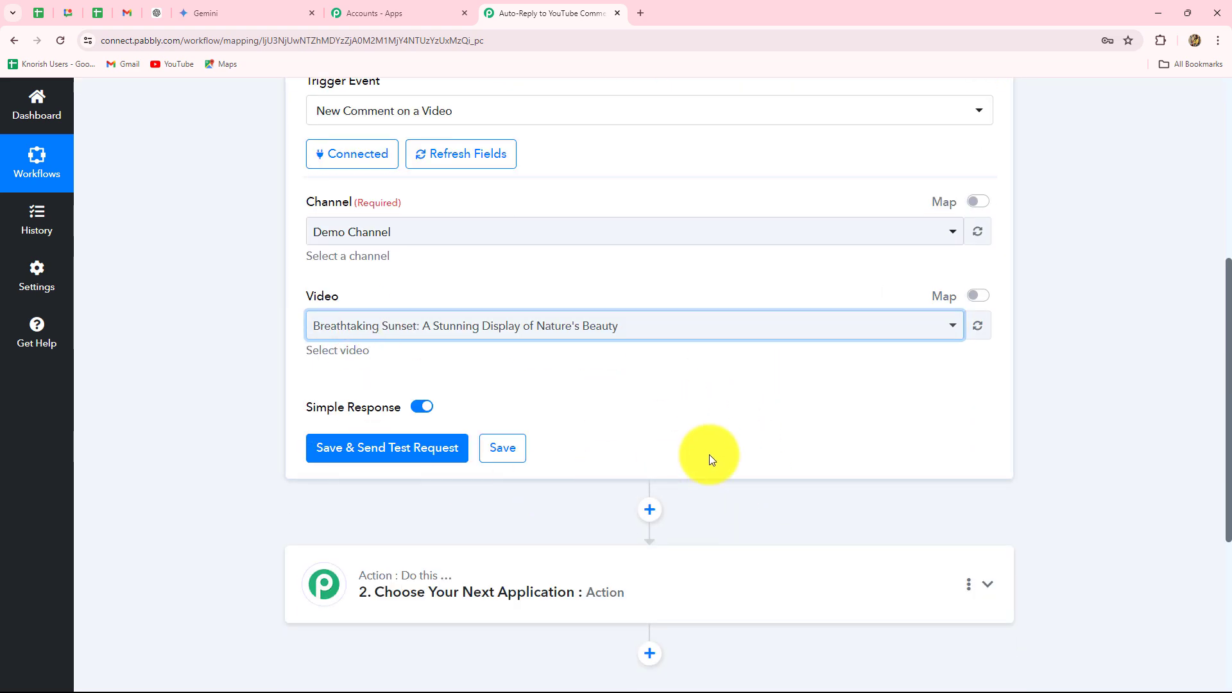
pyautogui.scroll(3, 710, 454)
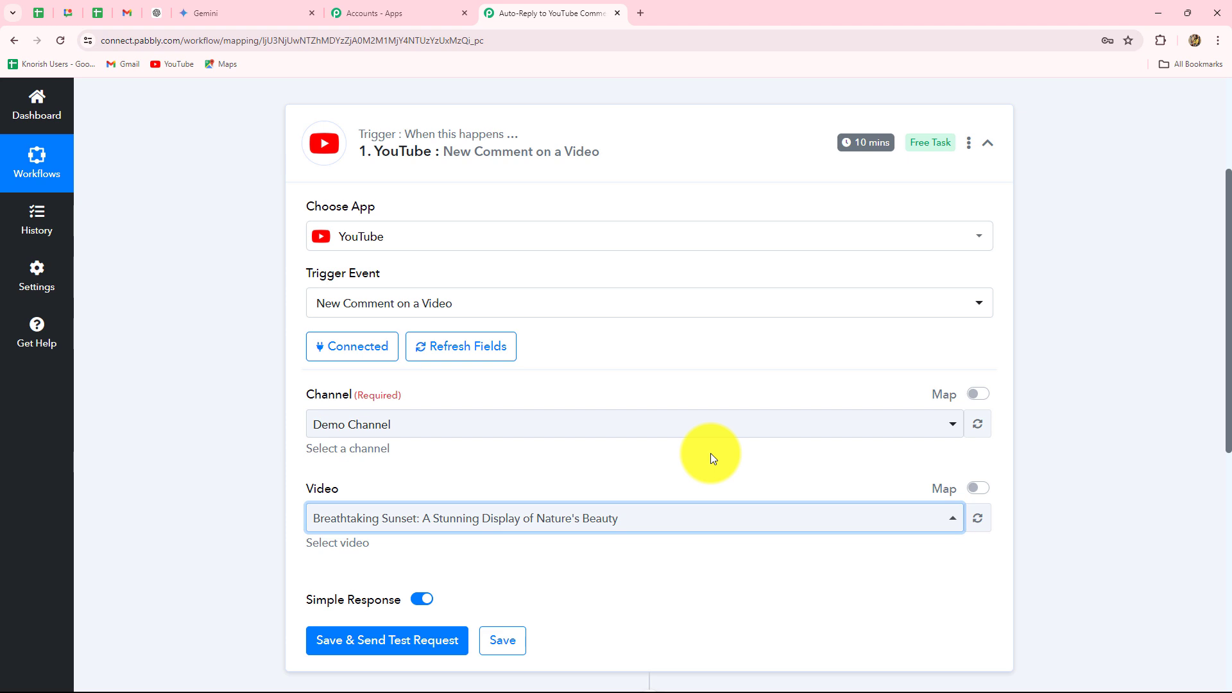
pyautogui.scroll(-2, 656, 507)
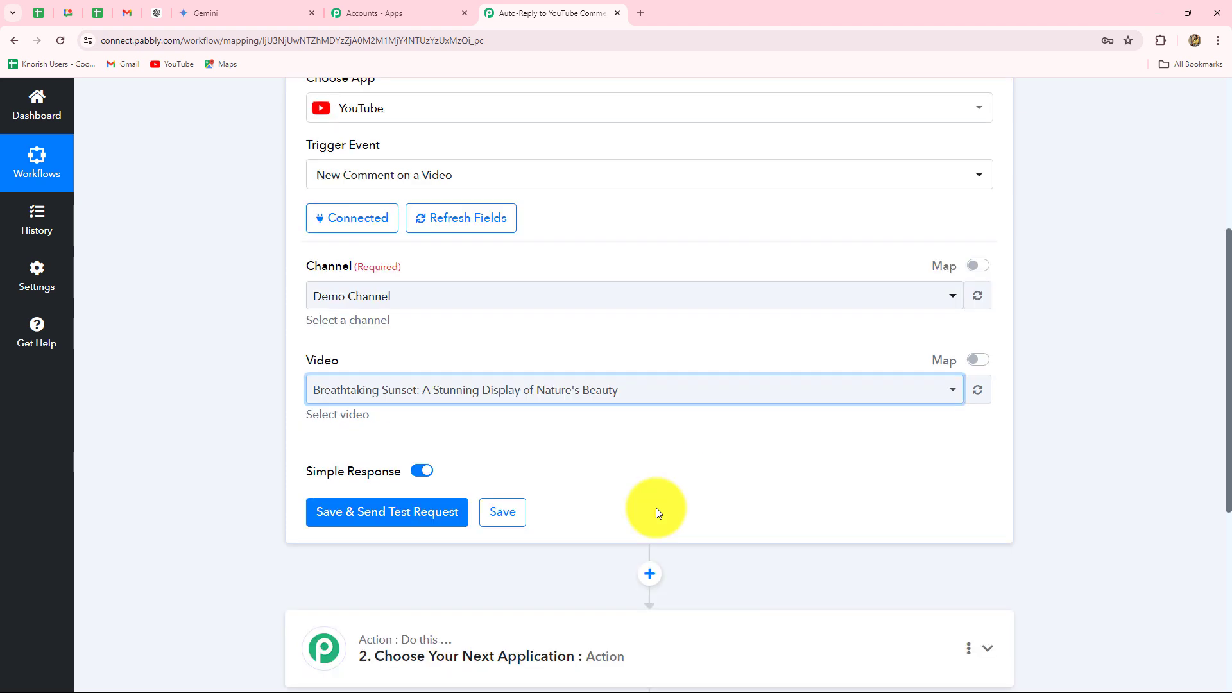
# Pause the sunset video on YouTube and post the comment "Wonderful!!" on it
pyautogui.moveTo(647, 409)
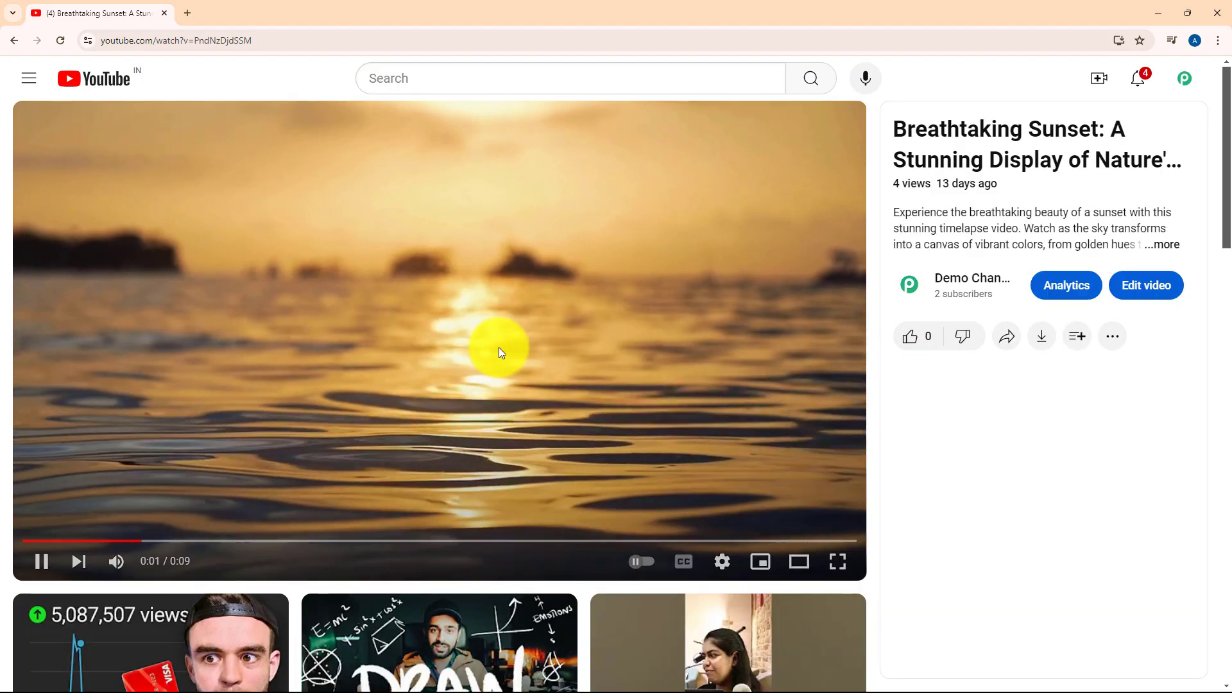
pyautogui.click(469, 341)
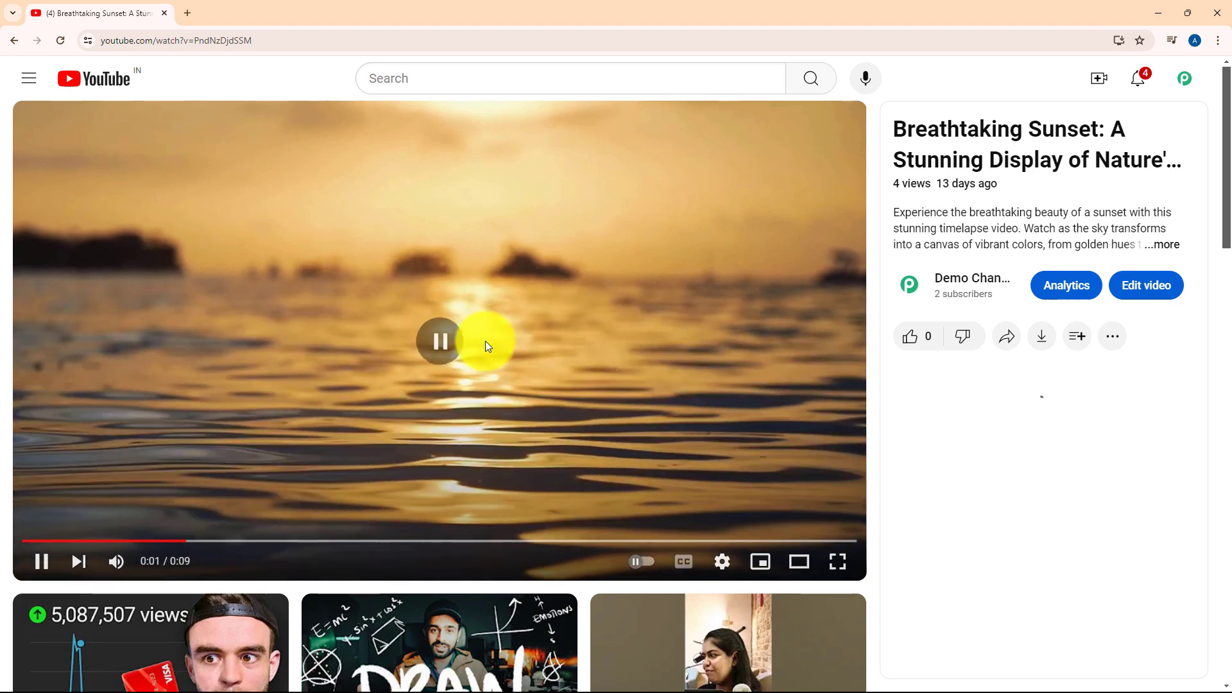
pyautogui.click(941, 412)
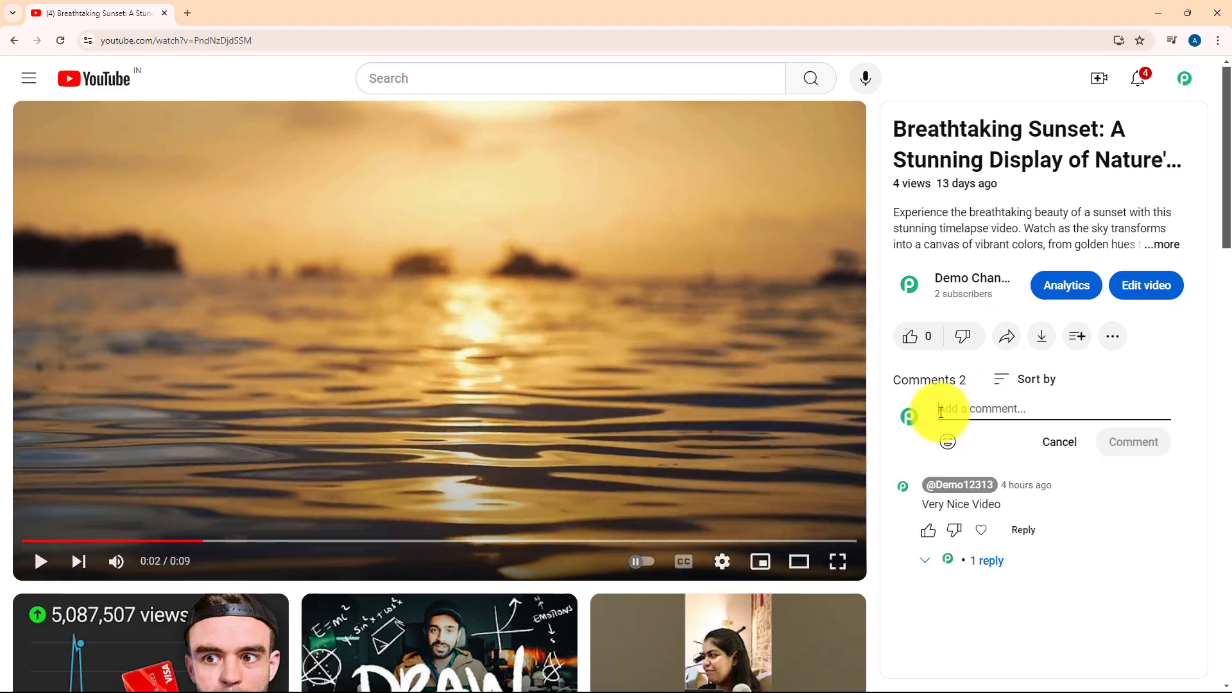
pyautogui.write('Wonderfull!!')
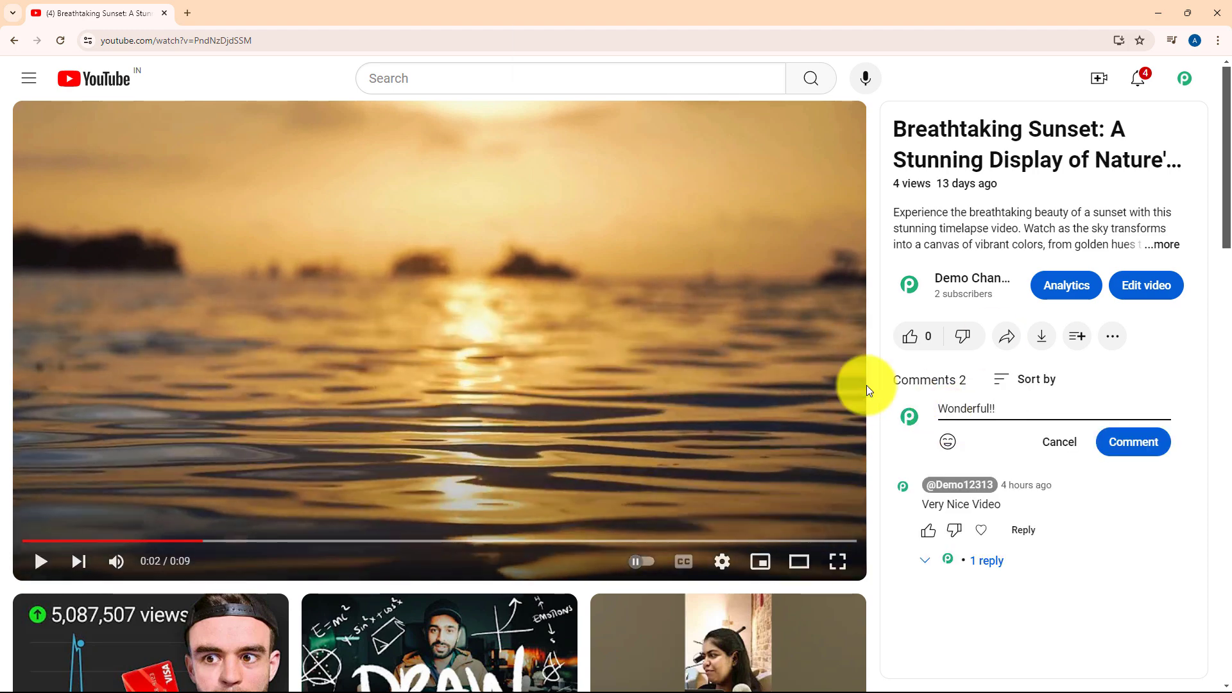
pyautogui.click(1130, 447)
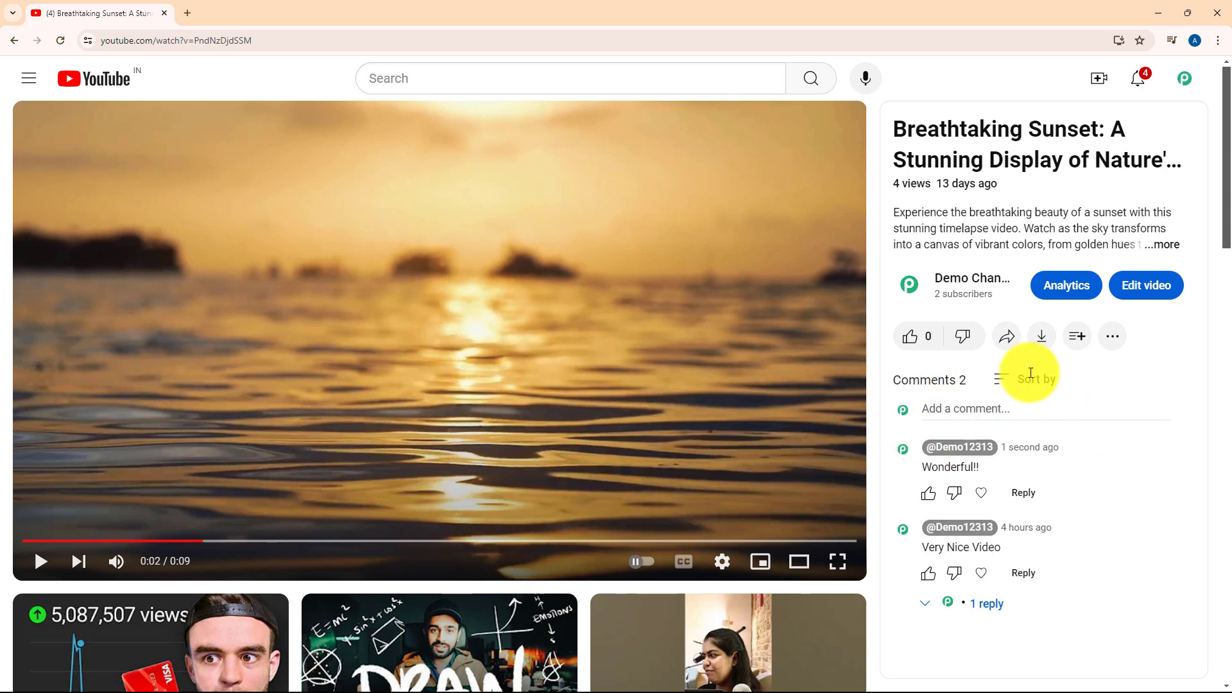
# Return to the Pabbly Connect workflow, save the YouTube trigger and send its test request
pyautogui.click(1156, 14)
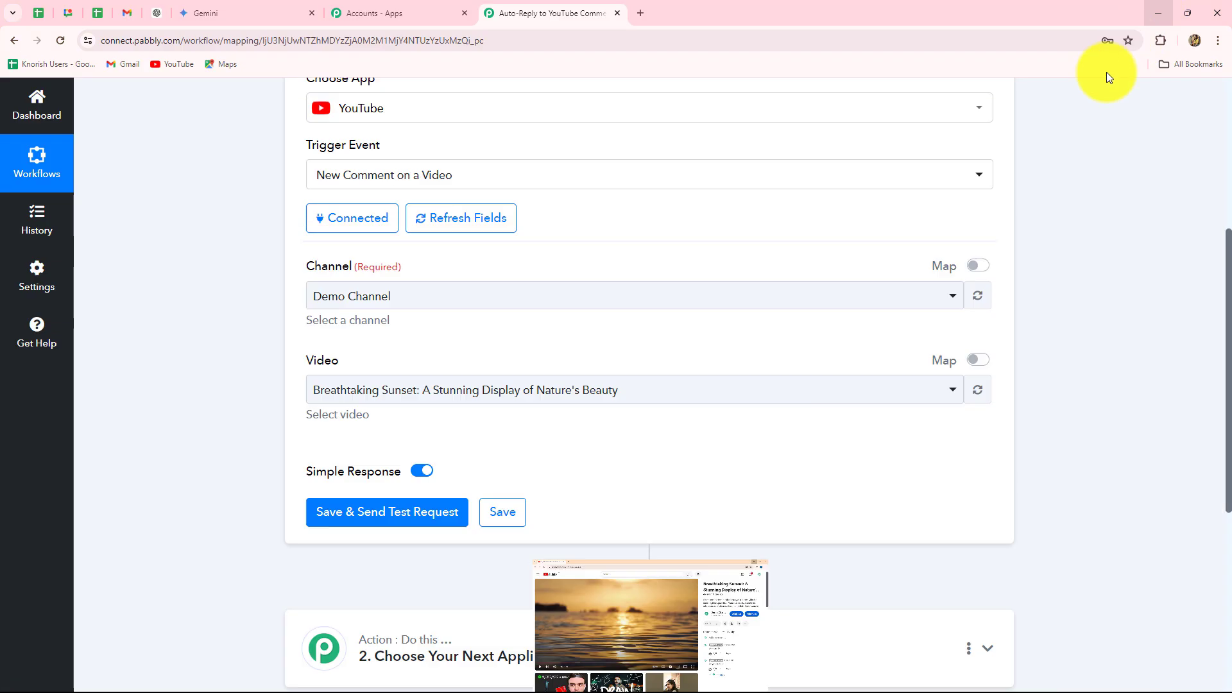
pyautogui.scroll(-2, 411, 404)
pyautogui.click(382, 383)
pyautogui.scroll(-4, 886, 509)
pyautogui.scroll(-4, 886, 586)
pyautogui.scroll(1, 875, 587)
pyautogui.scroll(2, 887, 588)
pyautogui.scroll(-2, 1188, 503)
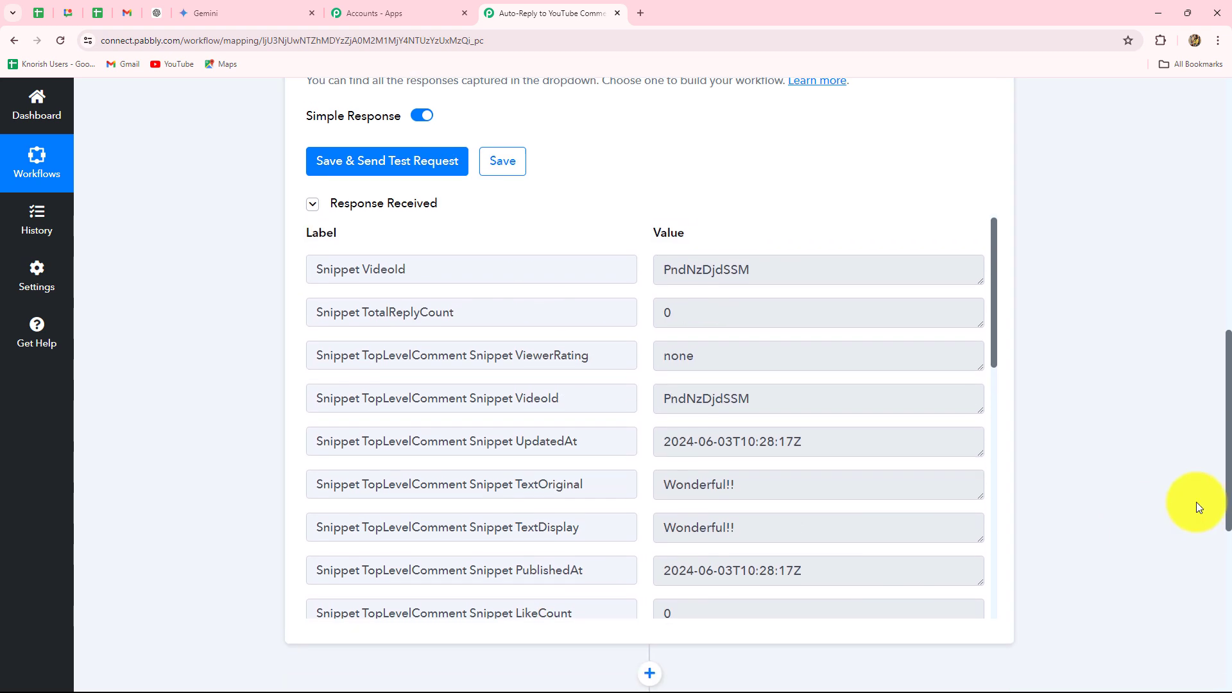
# Examine the trigger's received response, including the video ID, update time, original comment text, author details and comment ID
pyautogui.click(843, 207)
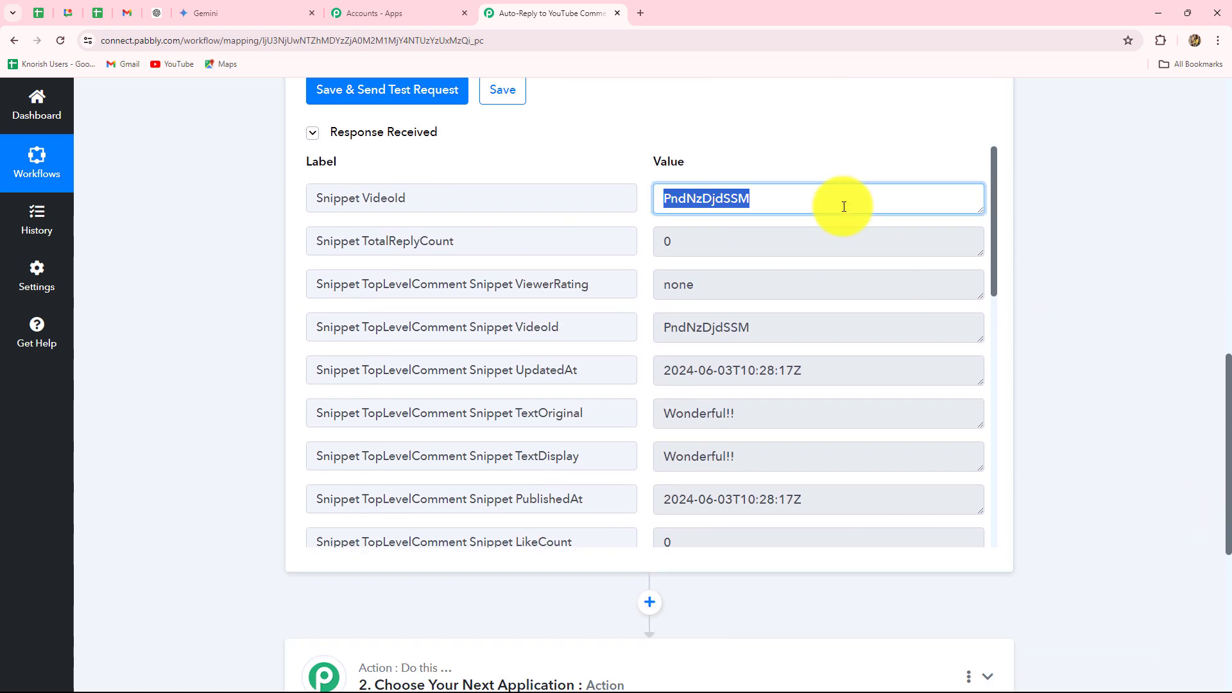
pyautogui.click(664, 374)
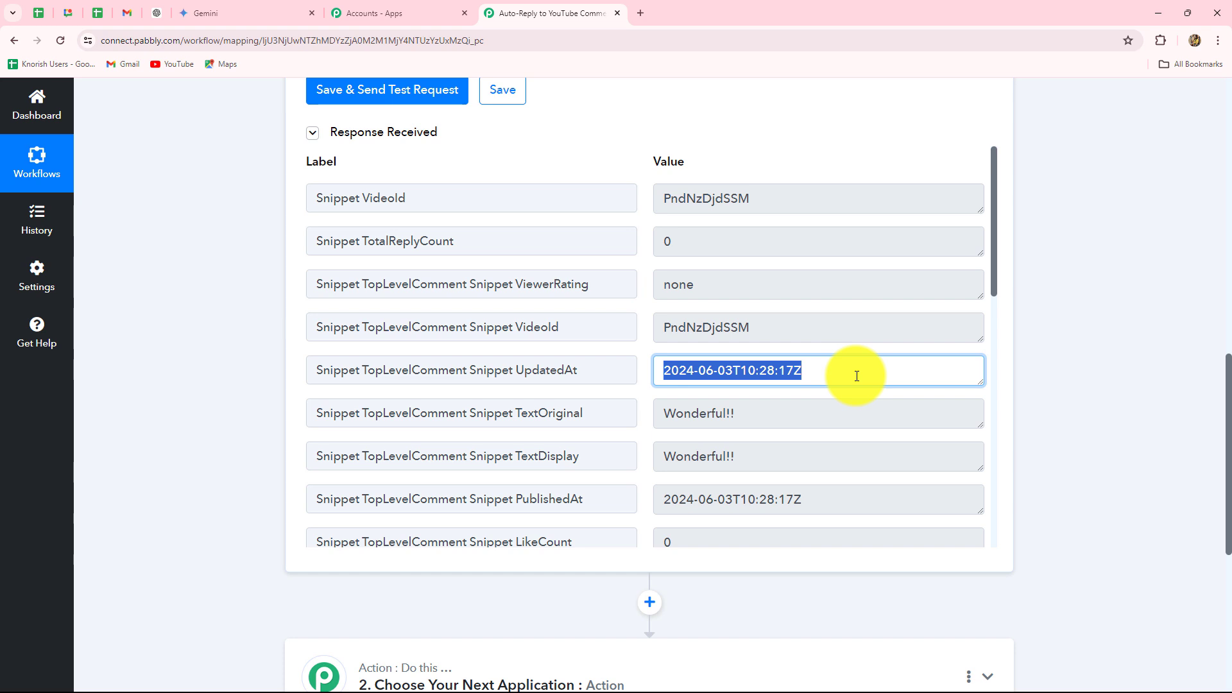
pyautogui.click(750, 411)
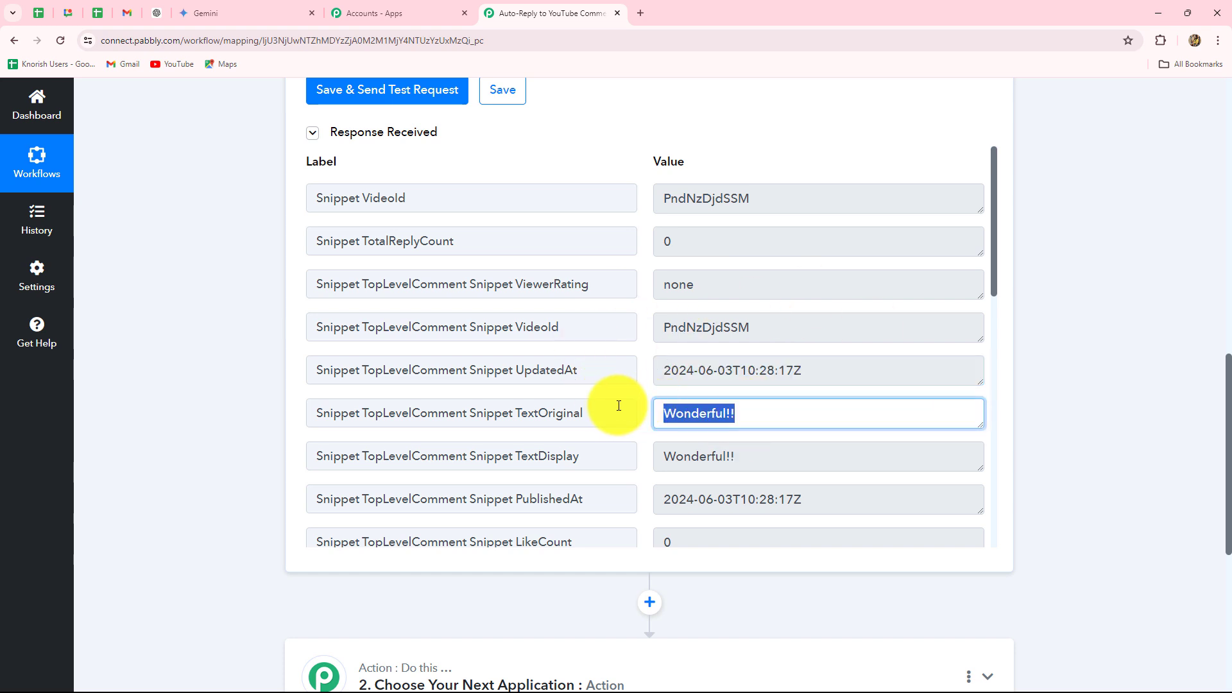
pyautogui.scroll(-3, 782, 463)
pyautogui.scroll(-6, 783, 466)
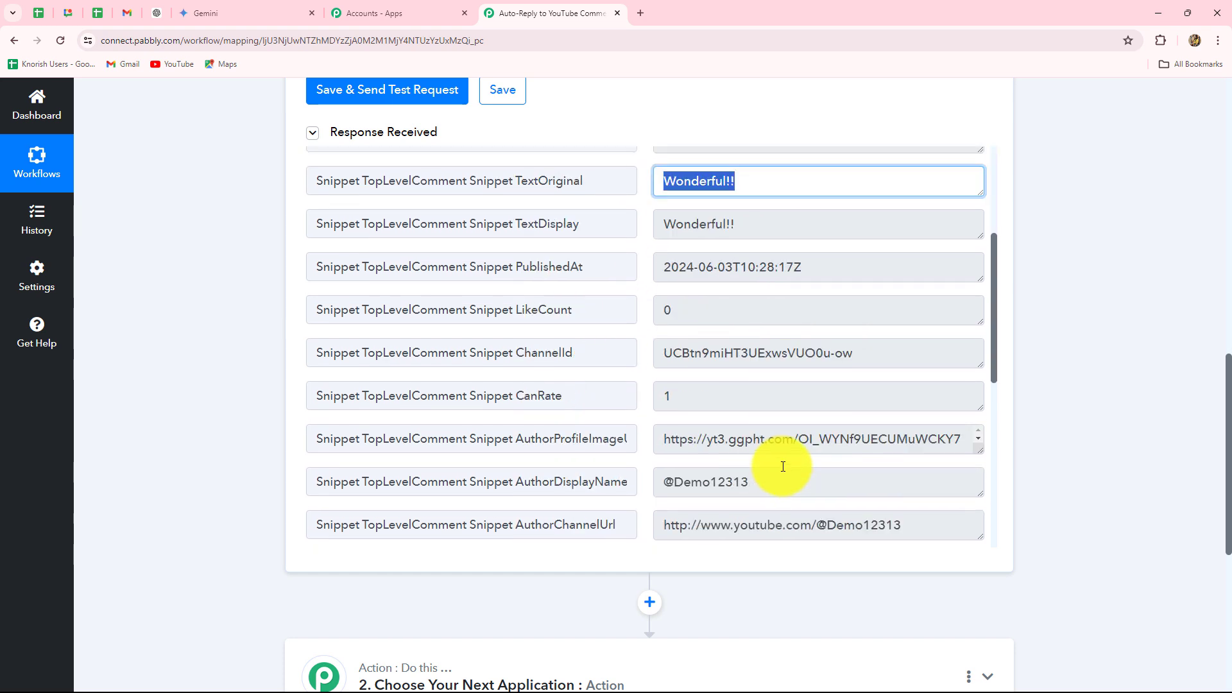
pyautogui.scroll(-2, 783, 467)
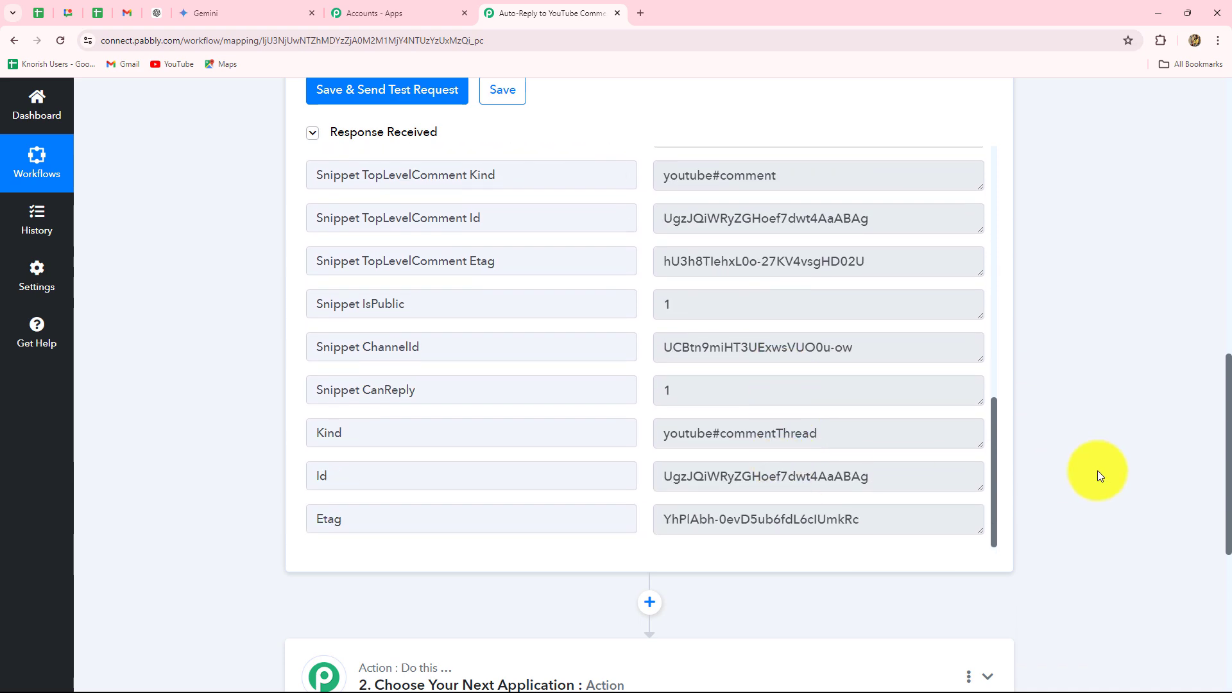
pyautogui.scroll(12, 1099, 471)
pyautogui.scroll(1, 1099, 475)
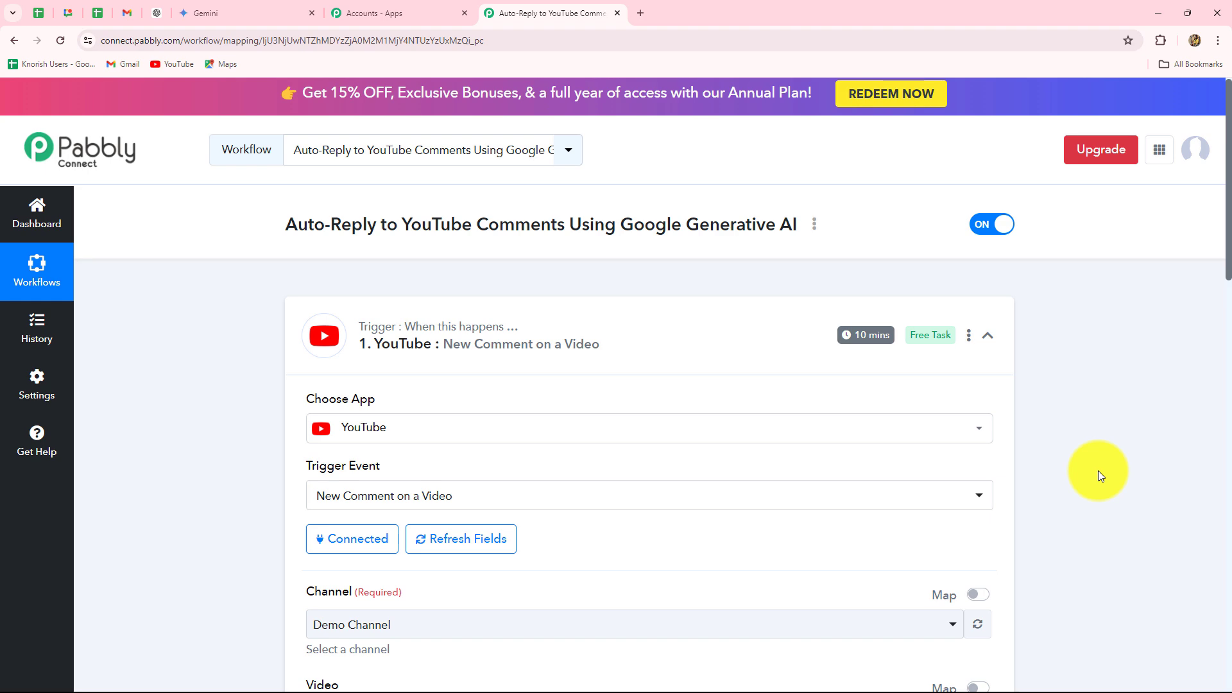
pyautogui.scroll(-11, 1098, 474)
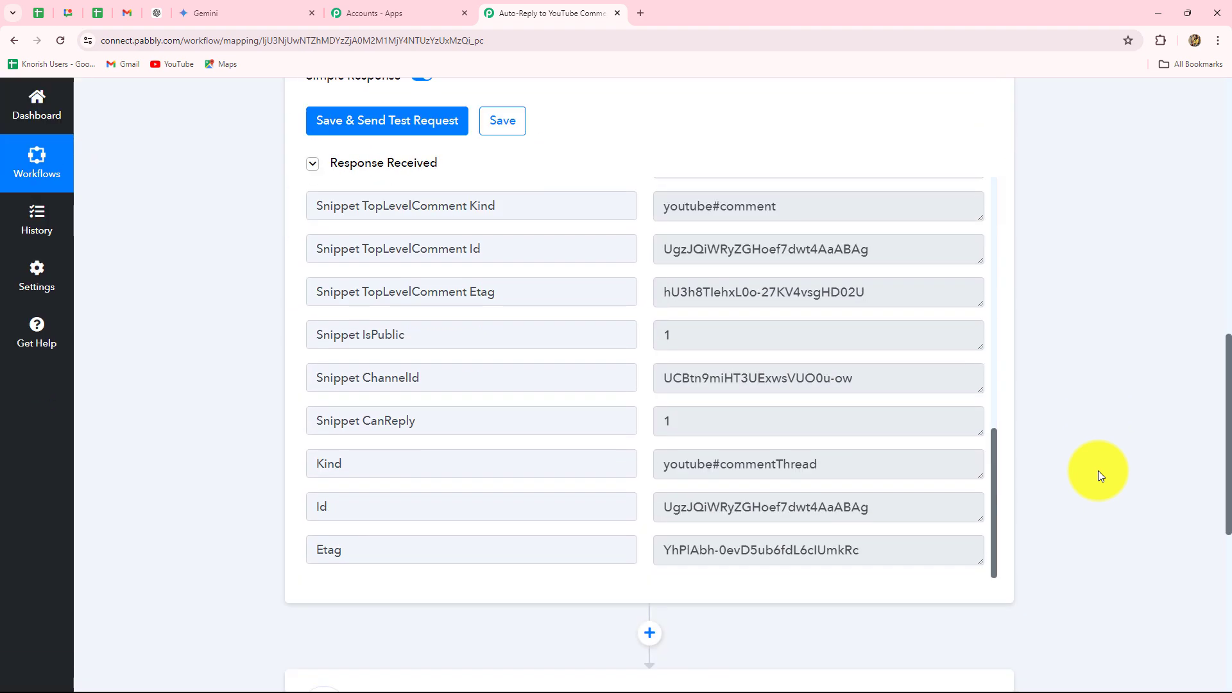
pyautogui.scroll(-3, 814, 381)
pyautogui.scroll(7, 813, 382)
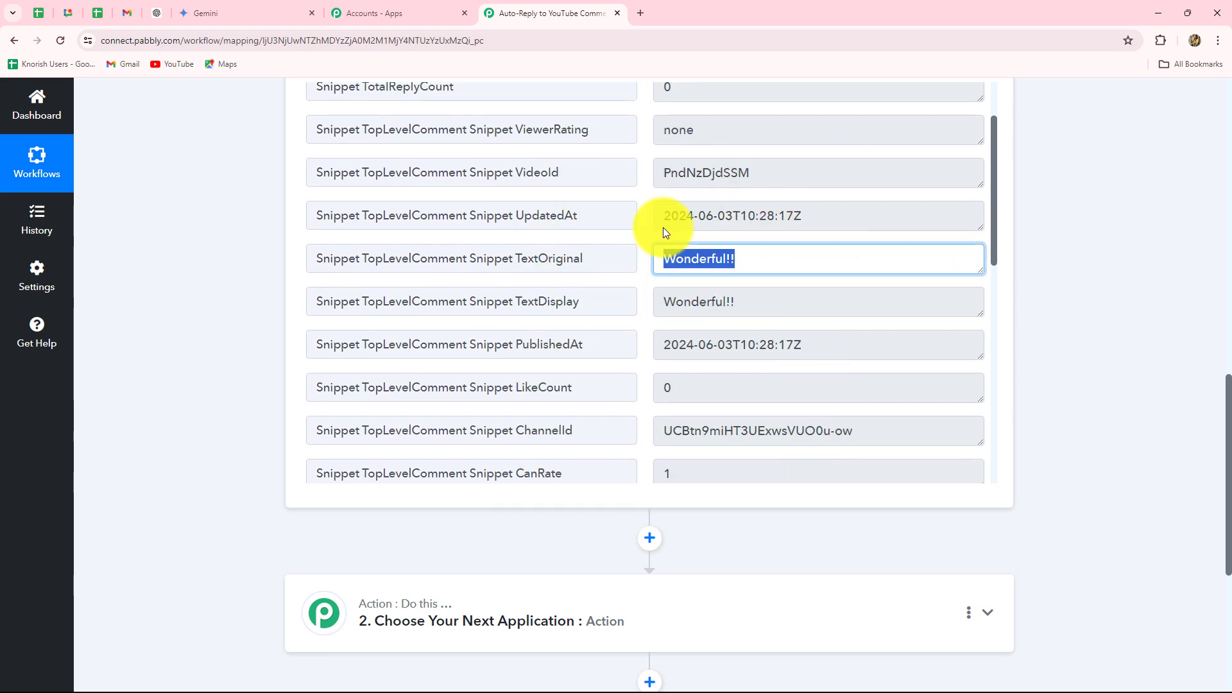
pyautogui.scroll(-5, 1142, 443)
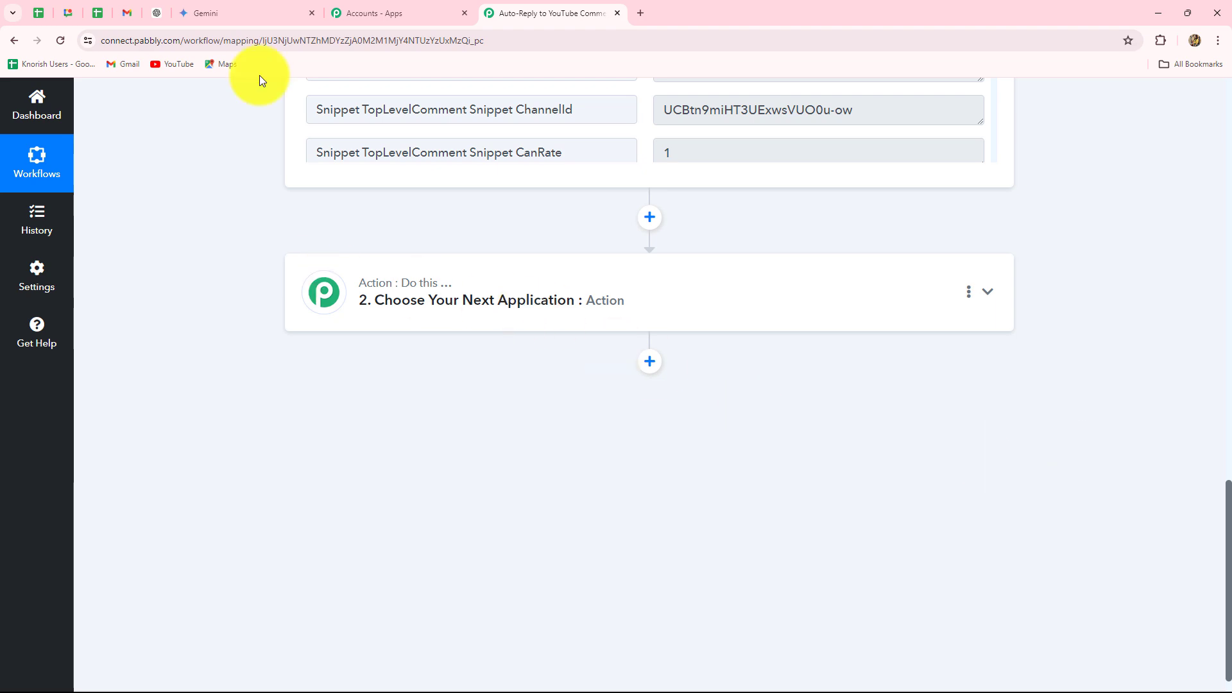
# Choose Google Generative AI as the application for action step 2 and set its action event to Generate Content
pyautogui.click(232, 11)
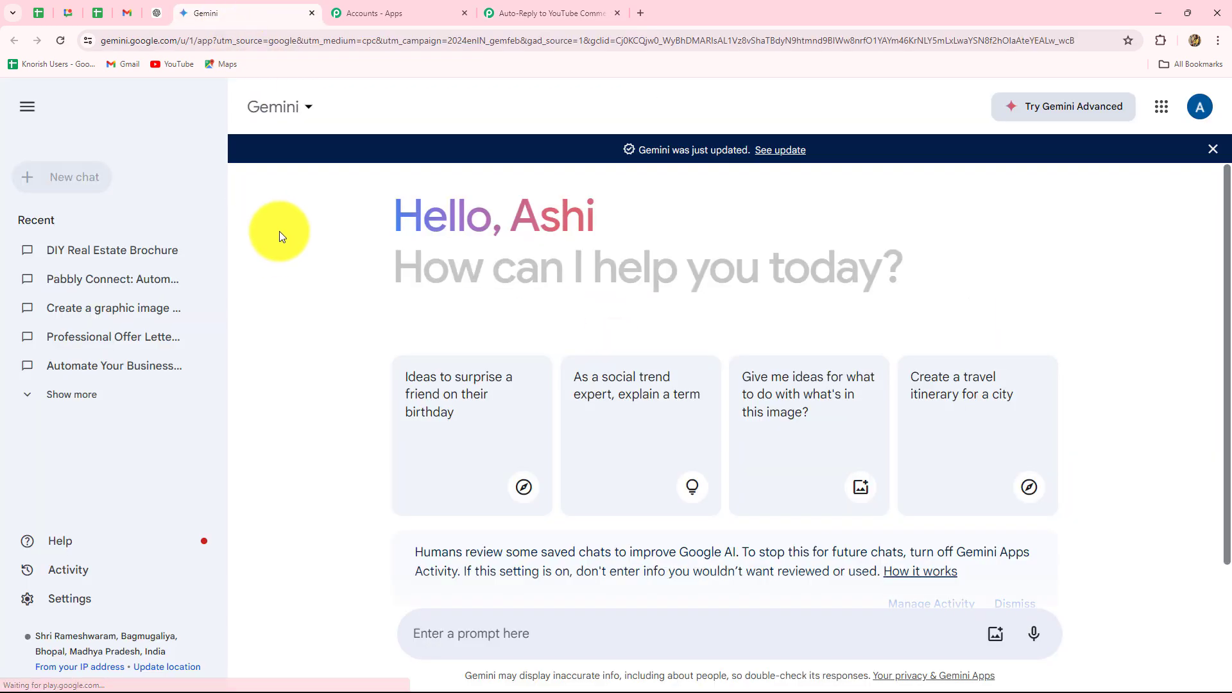
pyautogui.click(546, 13)
pyautogui.click(444, 310)
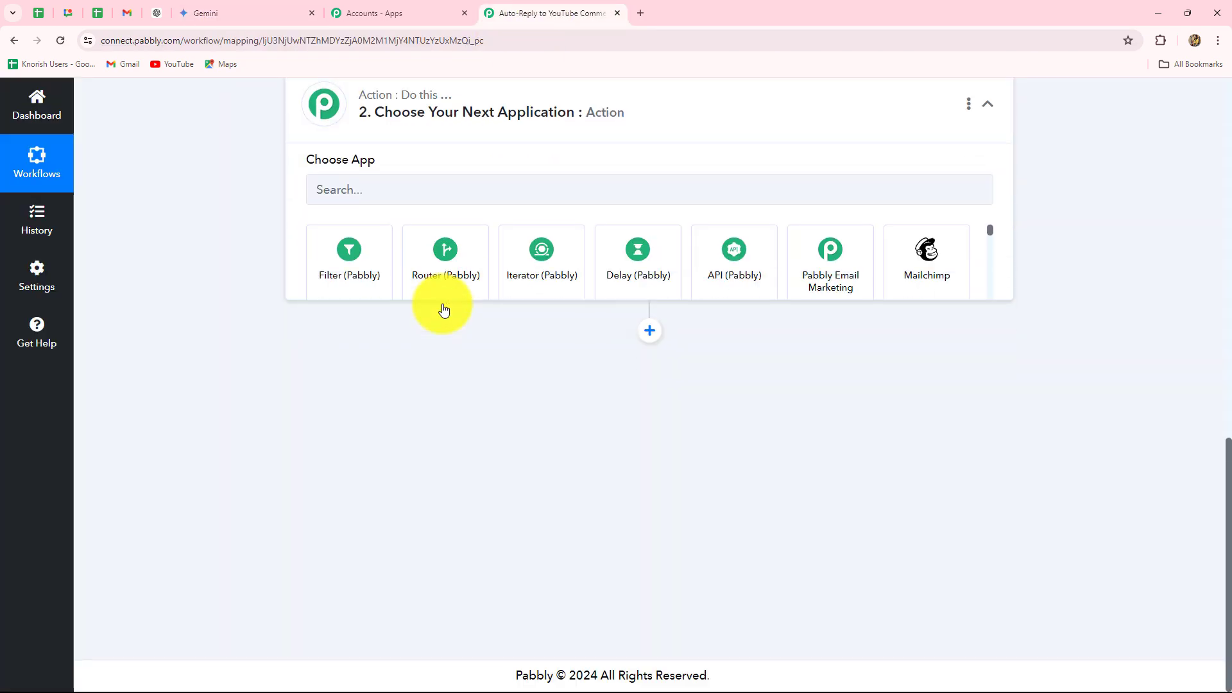
pyautogui.scroll(2, 385, 242)
pyautogui.click(365, 363)
pyautogui.write('Google Ge')
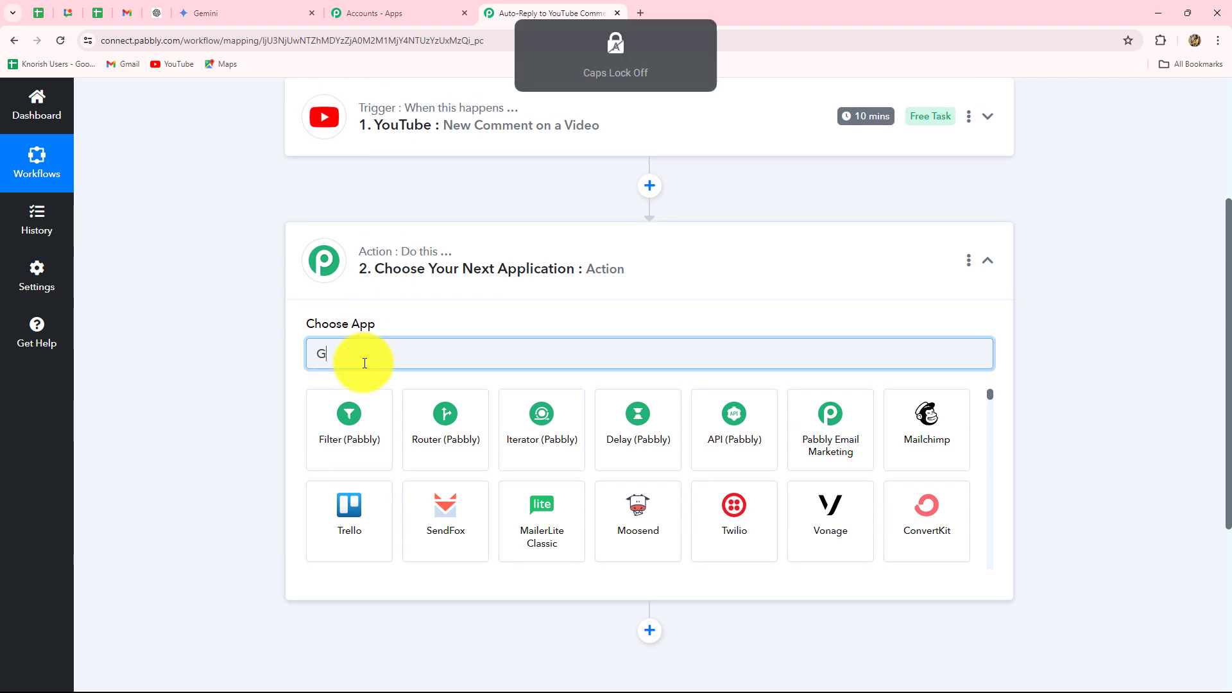
pyautogui.click(340, 429)
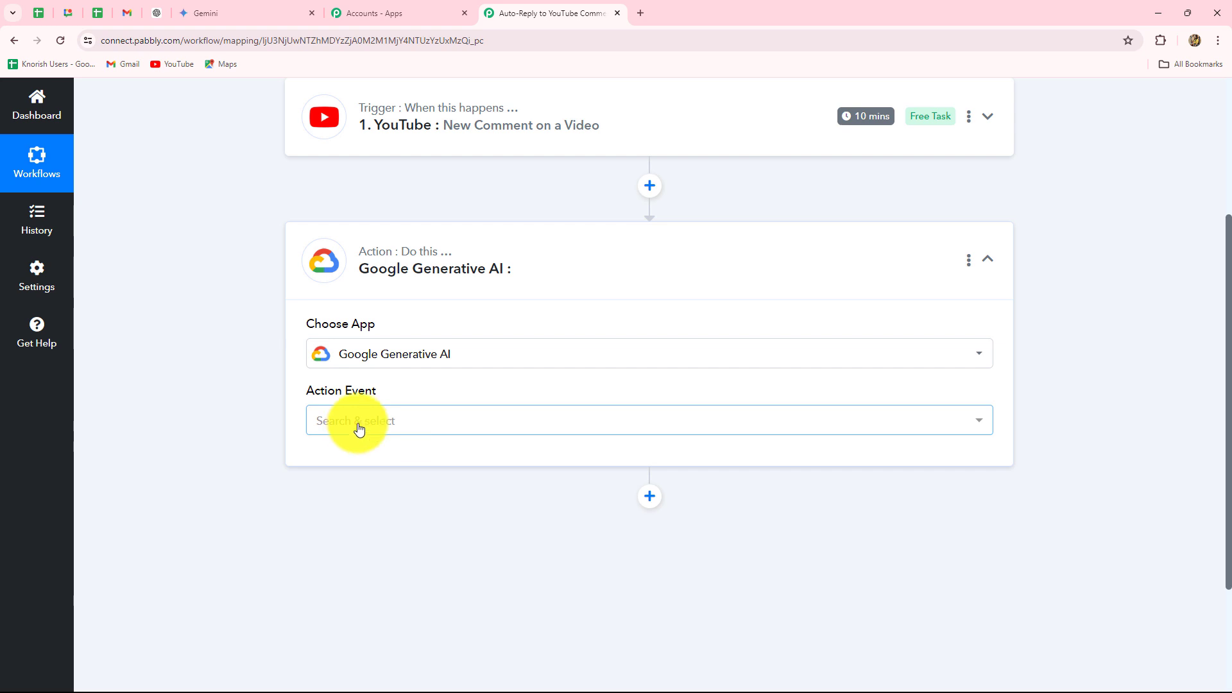
pyautogui.click(356, 430)
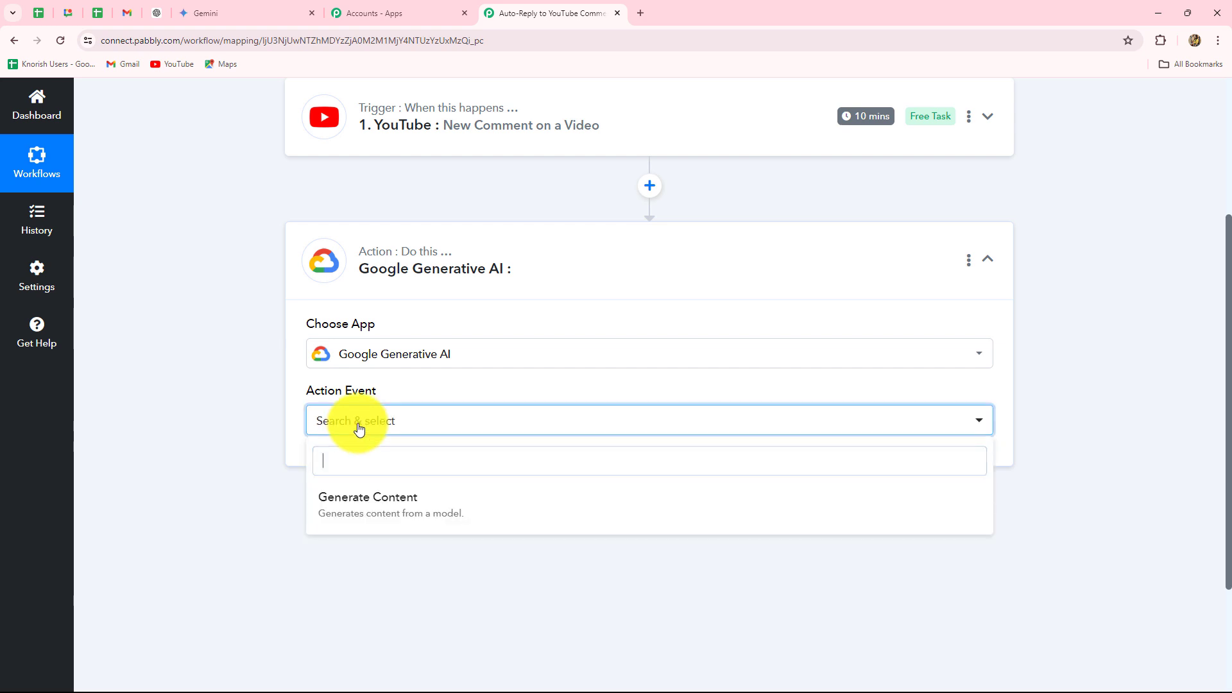
pyautogui.click(353, 504)
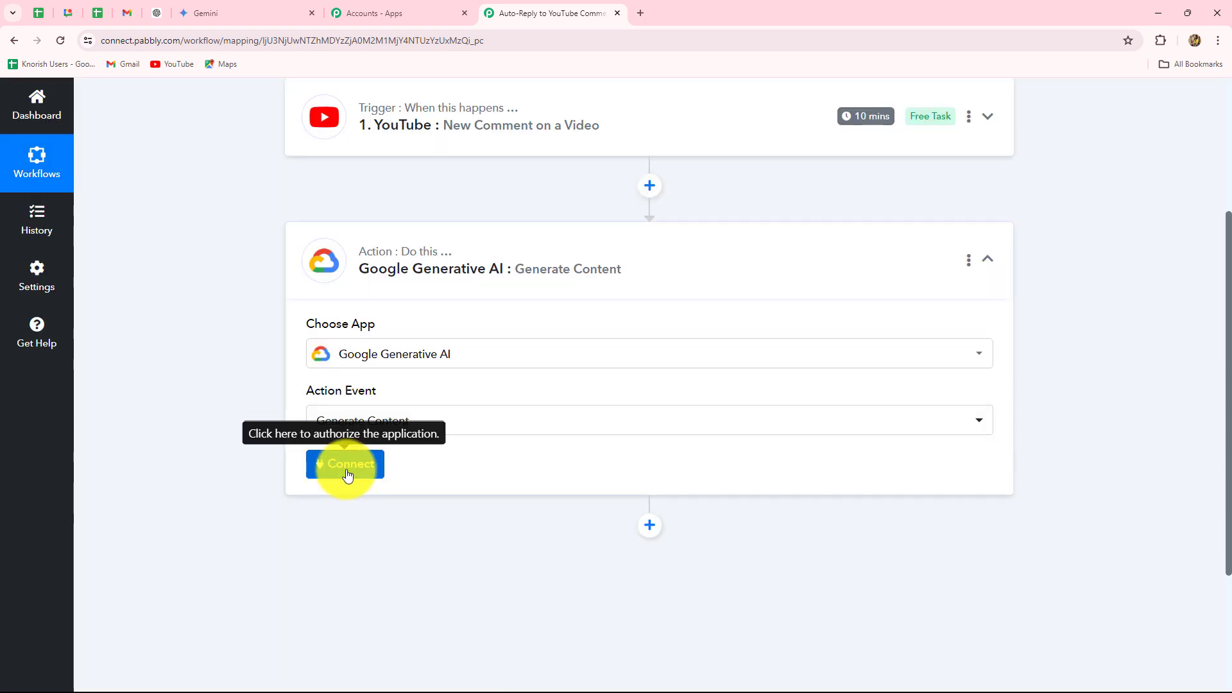
# Start adding a new Google Generative AI connection and open the API key page in Google AI Studio
pyautogui.click(347, 475)
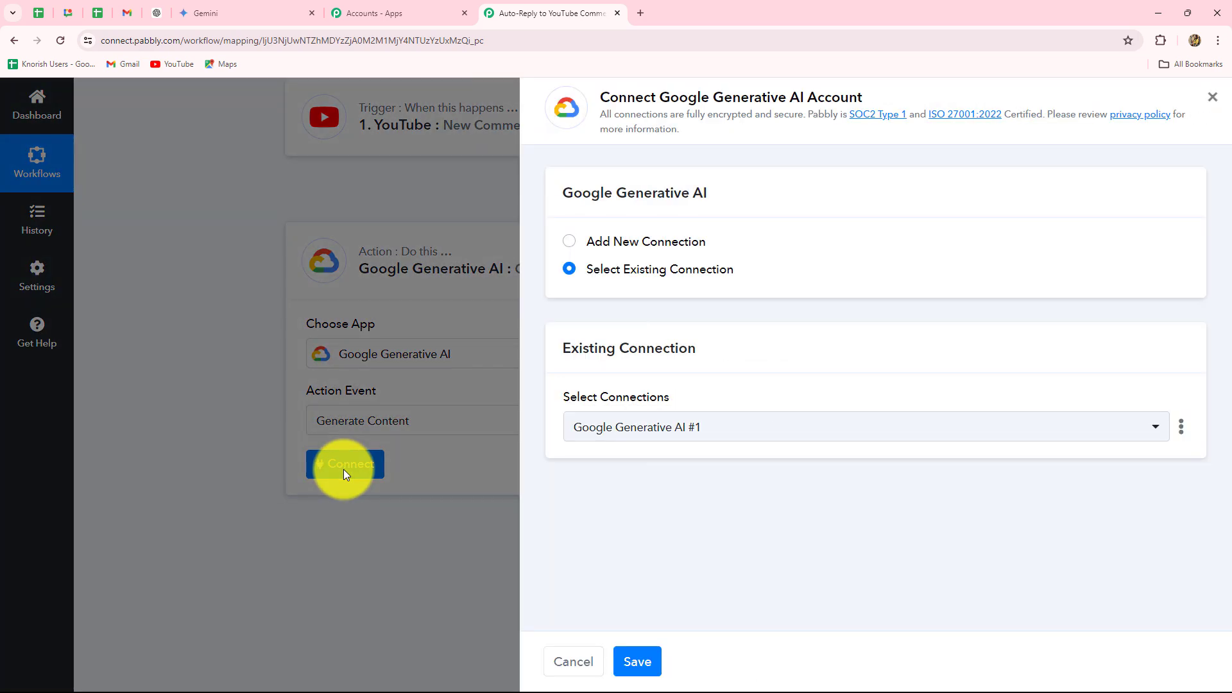
pyautogui.click(571, 242)
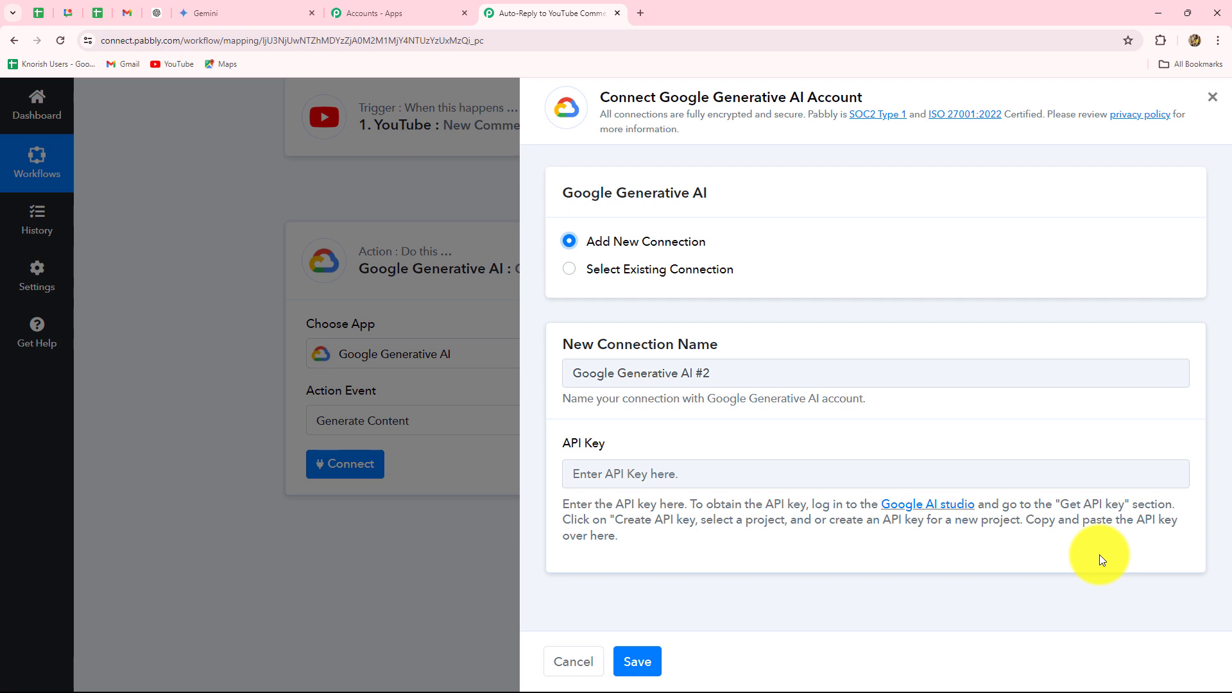
pyautogui.click(930, 509)
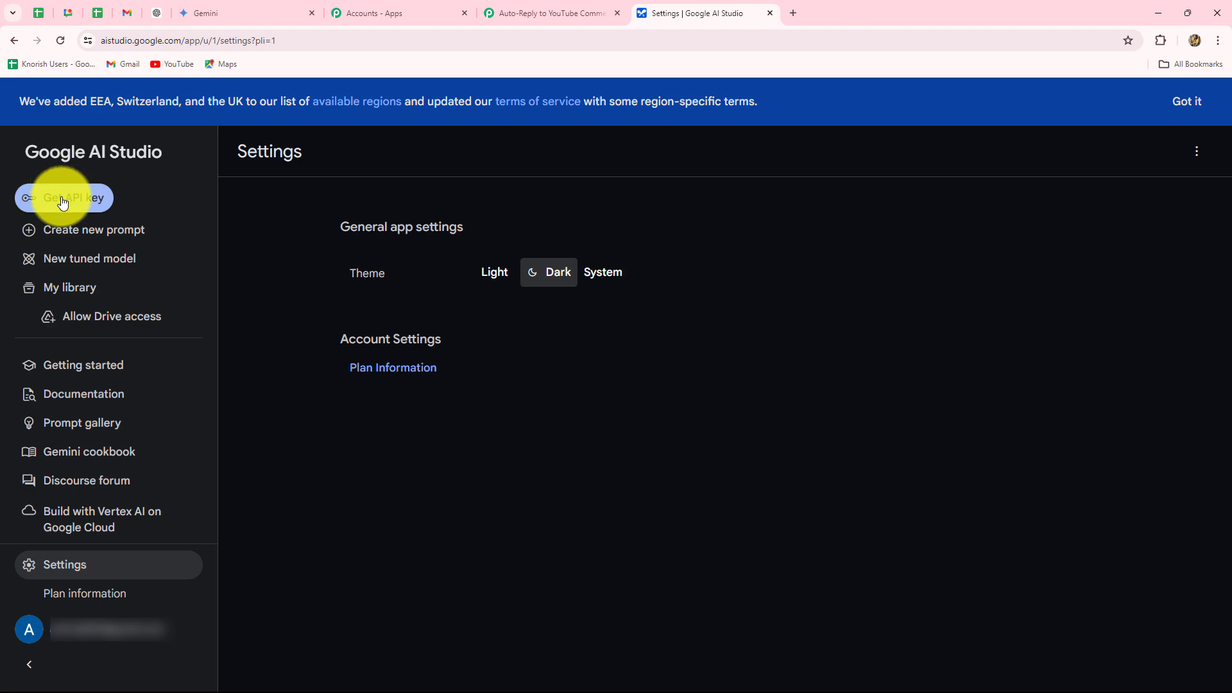
pyautogui.click(88, 204)
# Create an API key in the first listed existing project, My First Project, and copy the generated key
pyautogui.scroll(-5, 379, 462)
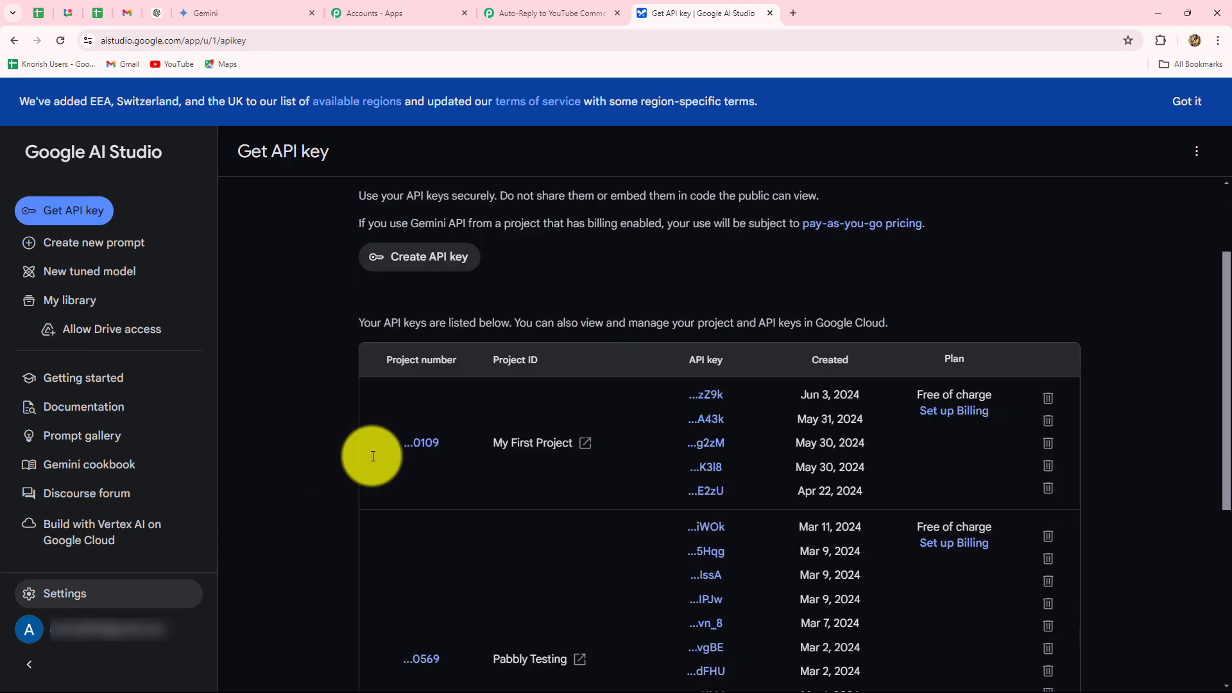
pyautogui.scroll(4, 371, 456)
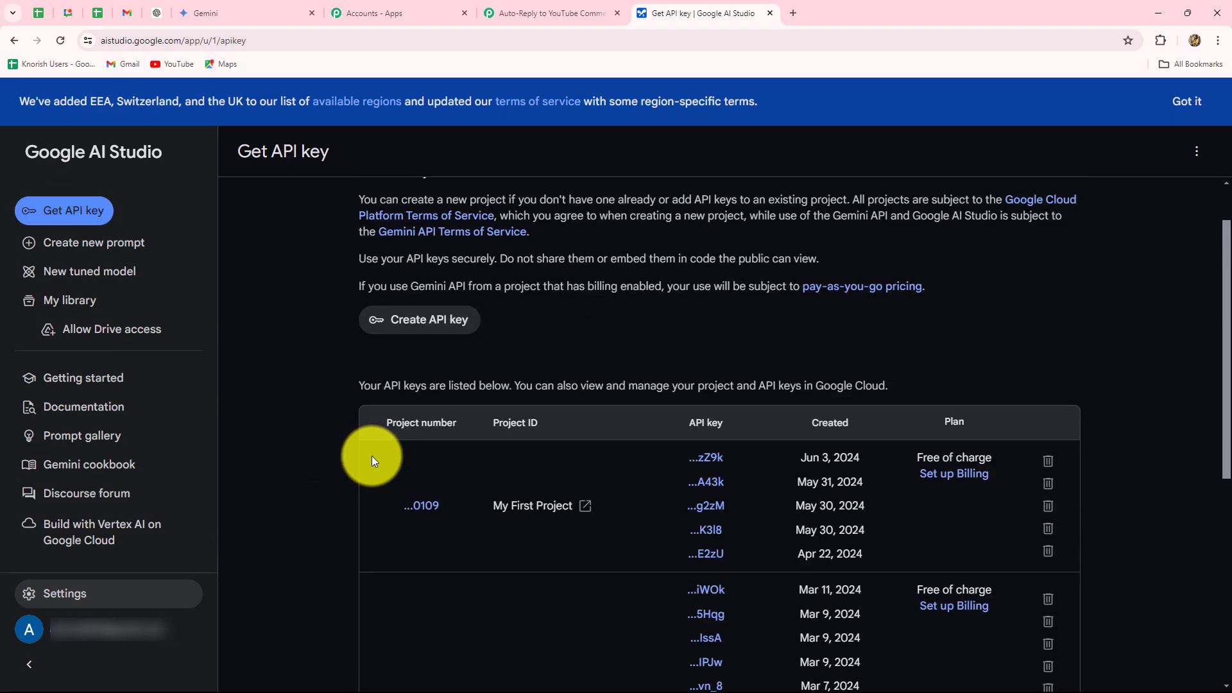
pyautogui.click(430, 330)
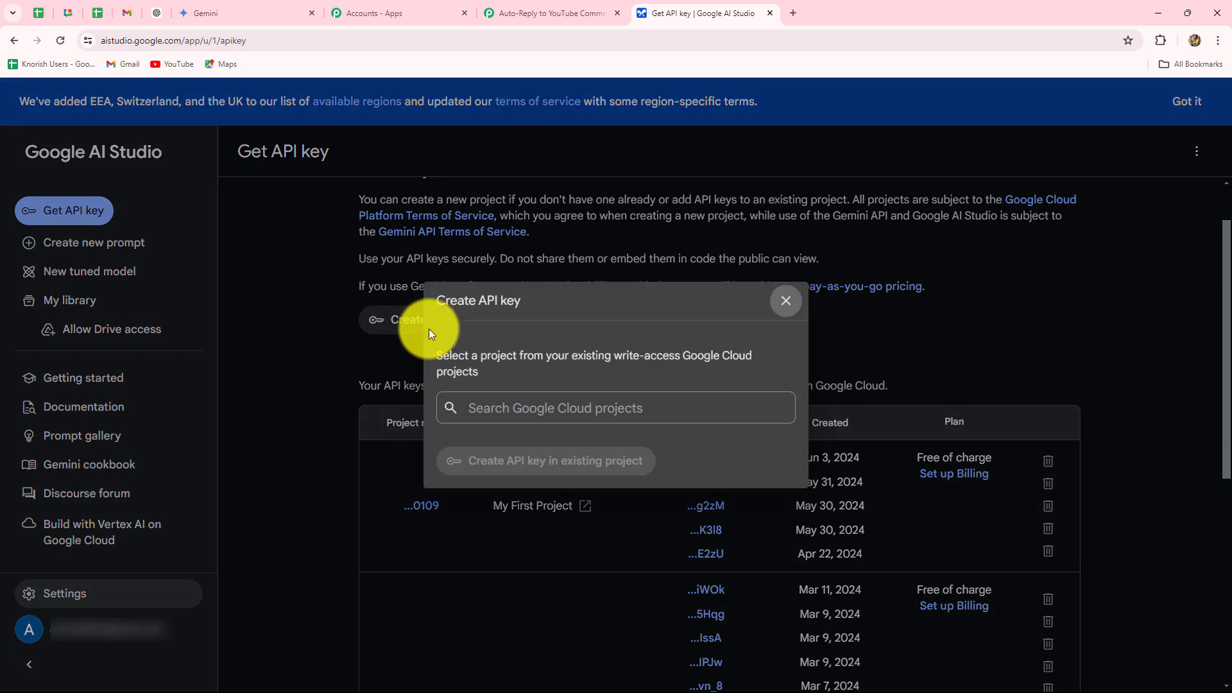
pyautogui.click(473, 408)
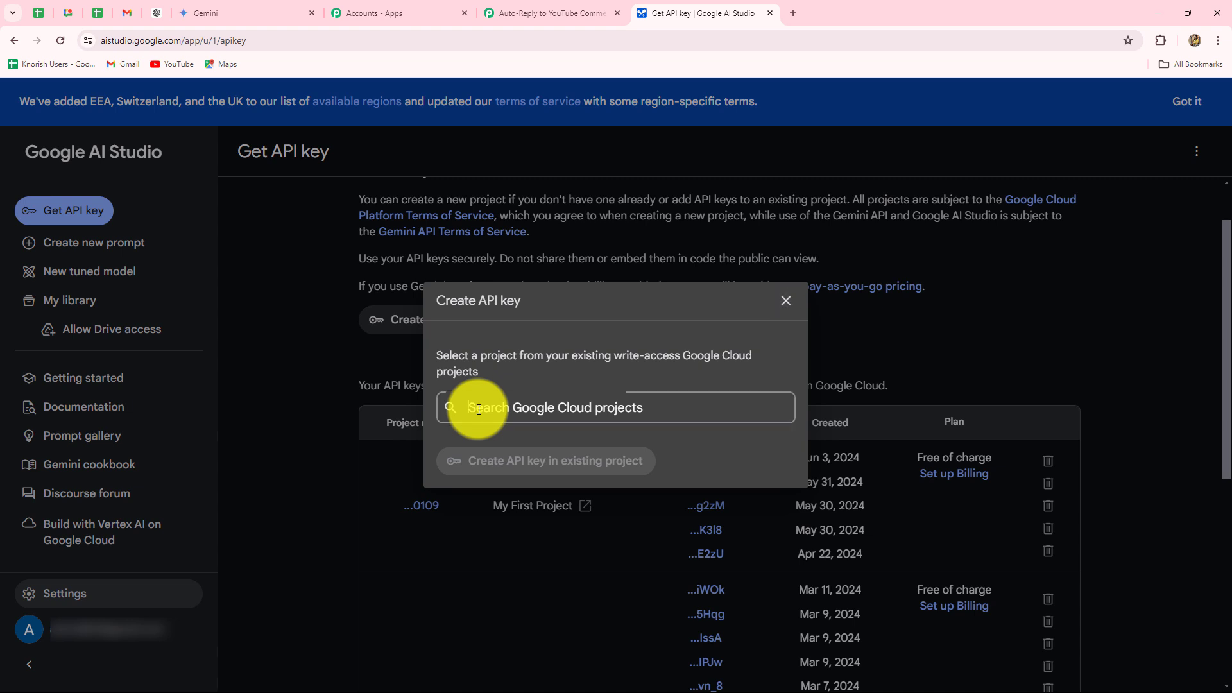
pyautogui.click(478, 408)
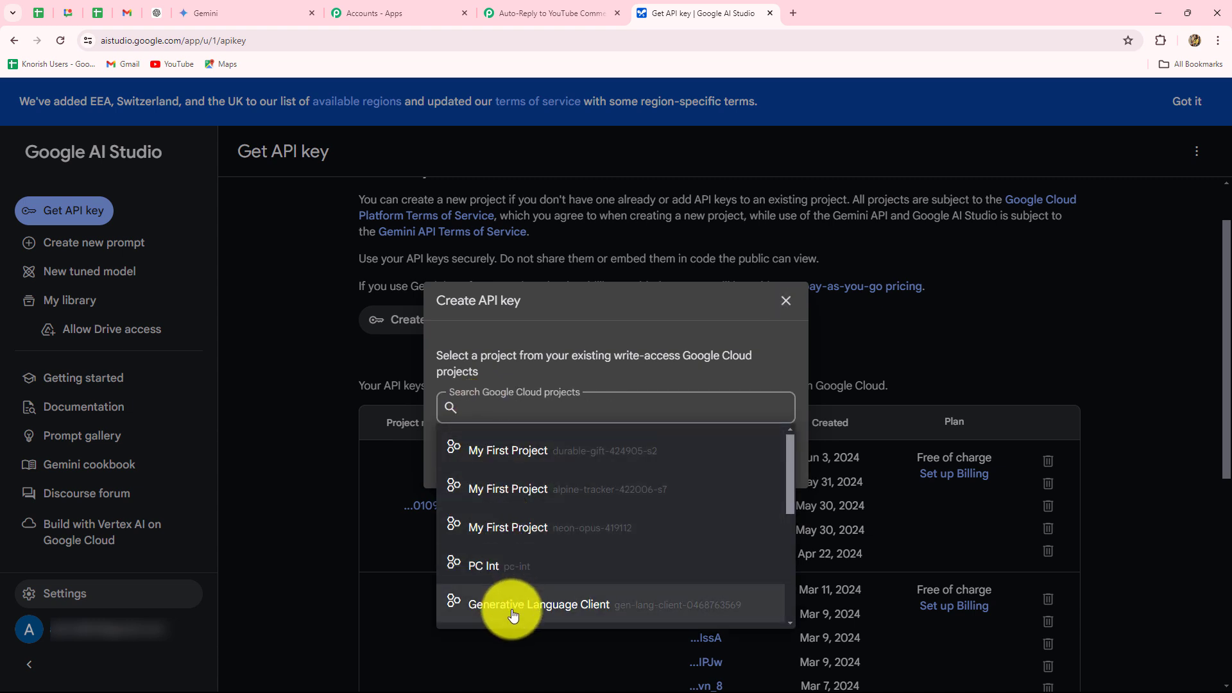
pyautogui.click(525, 456)
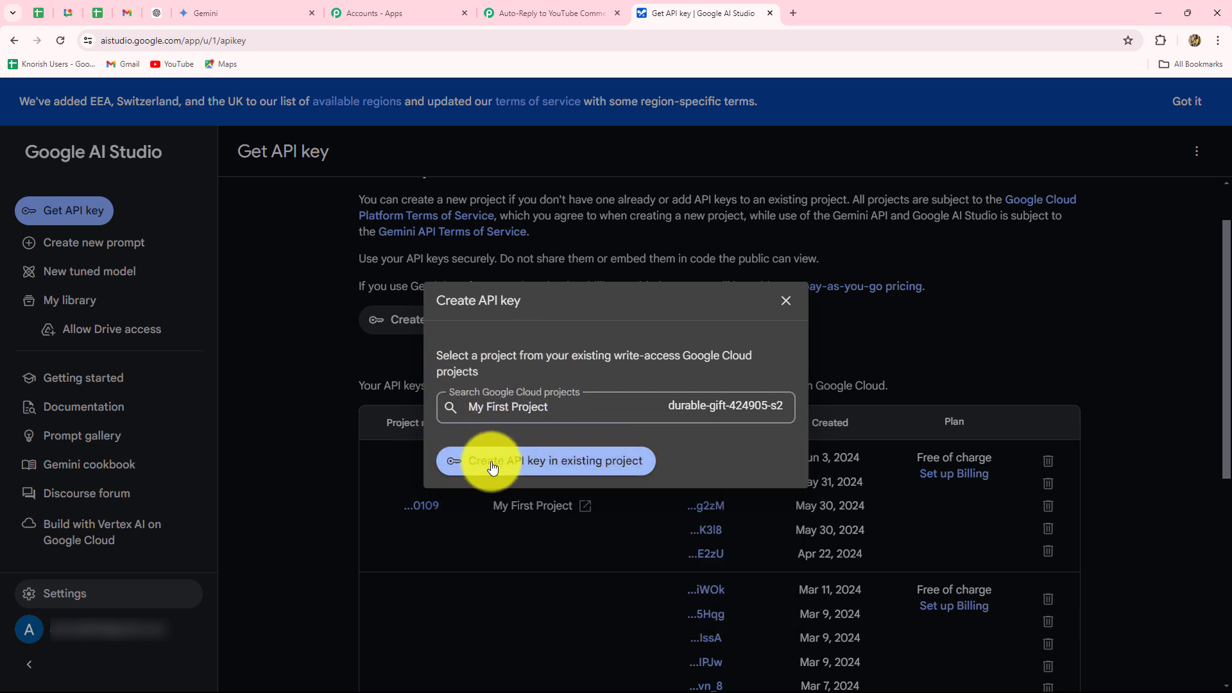
pyautogui.click(570, 466)
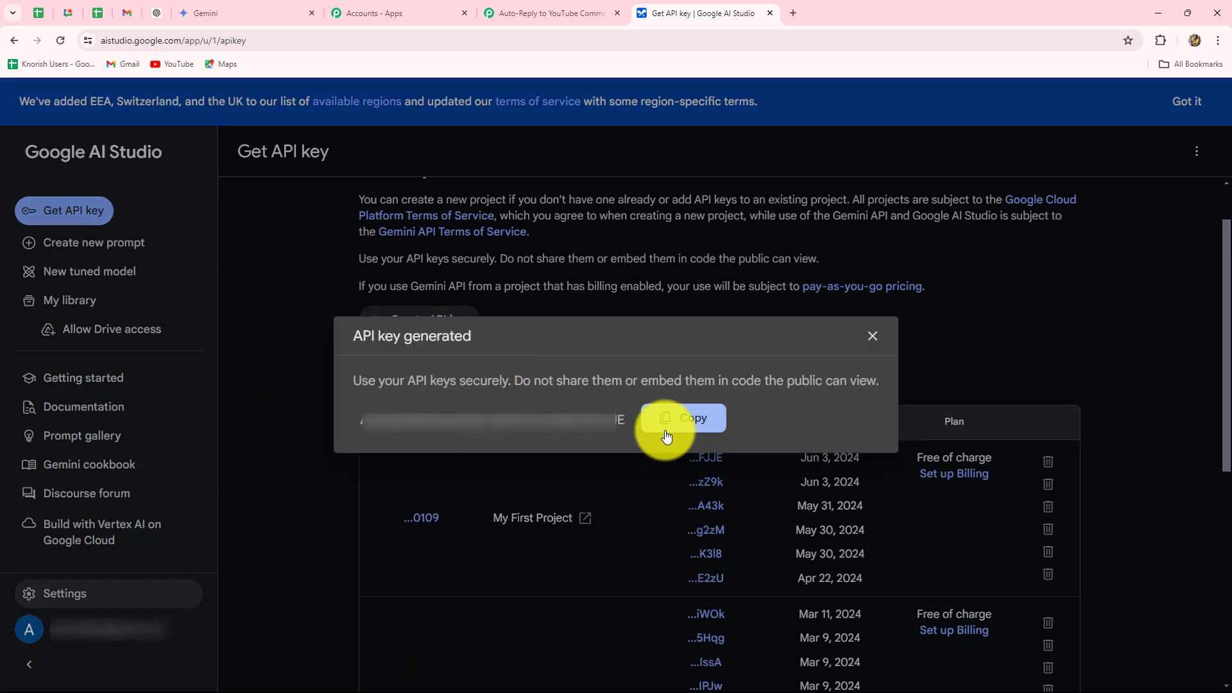
pyautogui.click(666, 432)
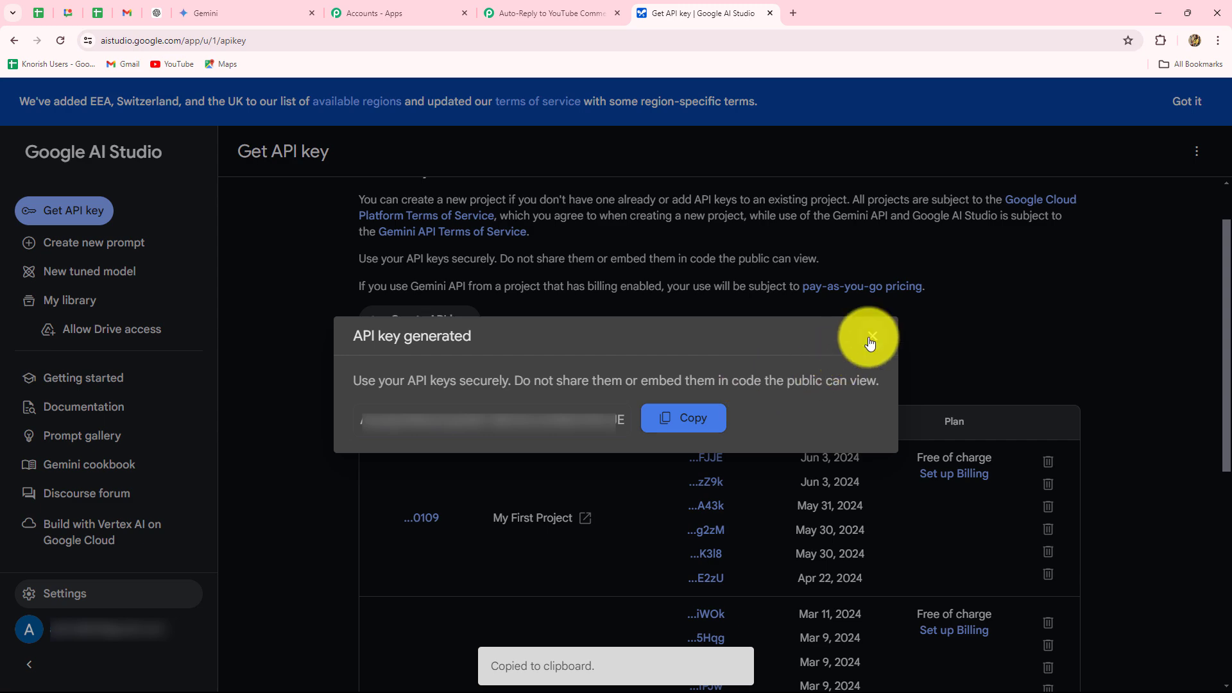
pyautogui.click(872, 336)
# Paste the API key into the new Google Generative AI connection in Pabbly Connect and save the connection
pyautogui.click(500, 12)
pyautogui.click(612, 478)
pyautogui.hotkey('ctrl', 'v')
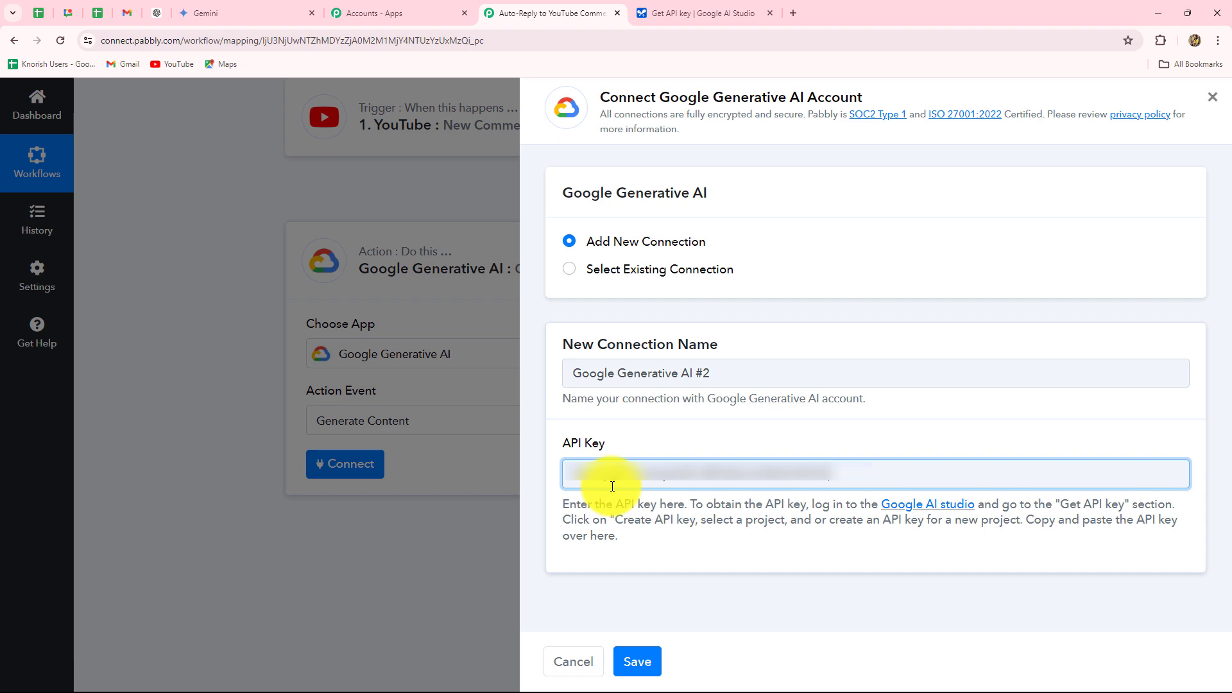
pyautogui.click(637, 660)
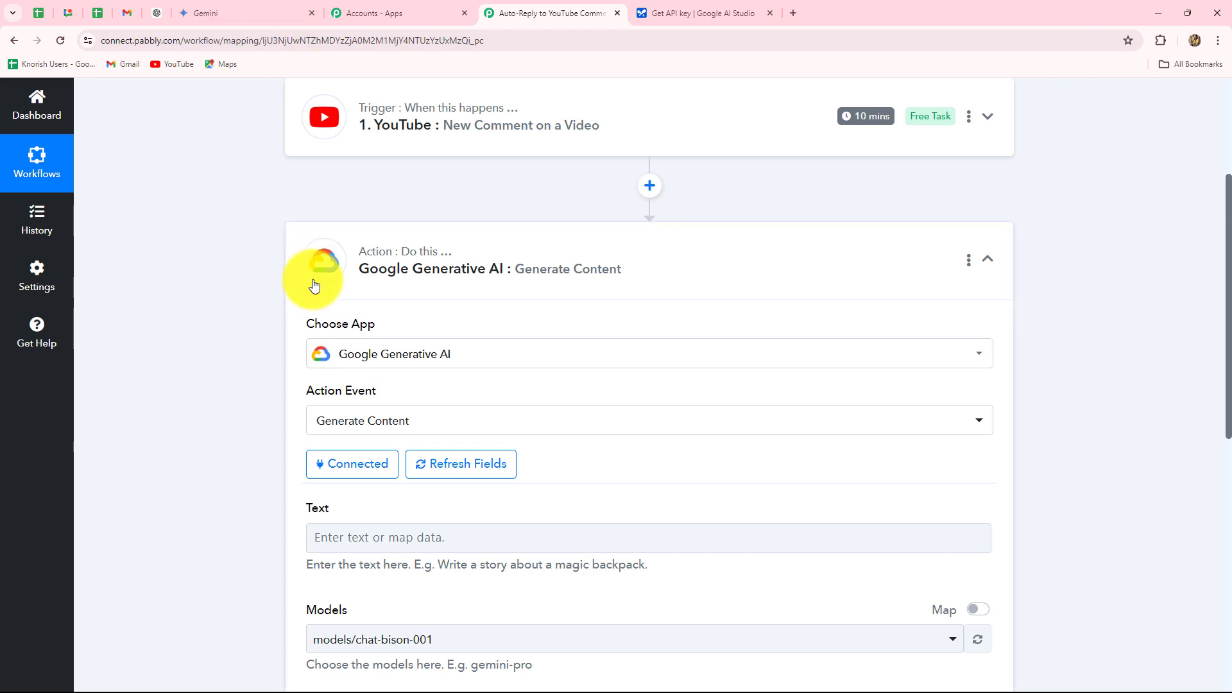
# Set the Google Generative AI model to models/gemini-1.0-pro-latest and the method to generateContent
pyautogui.scroll(-5, 246, 363)
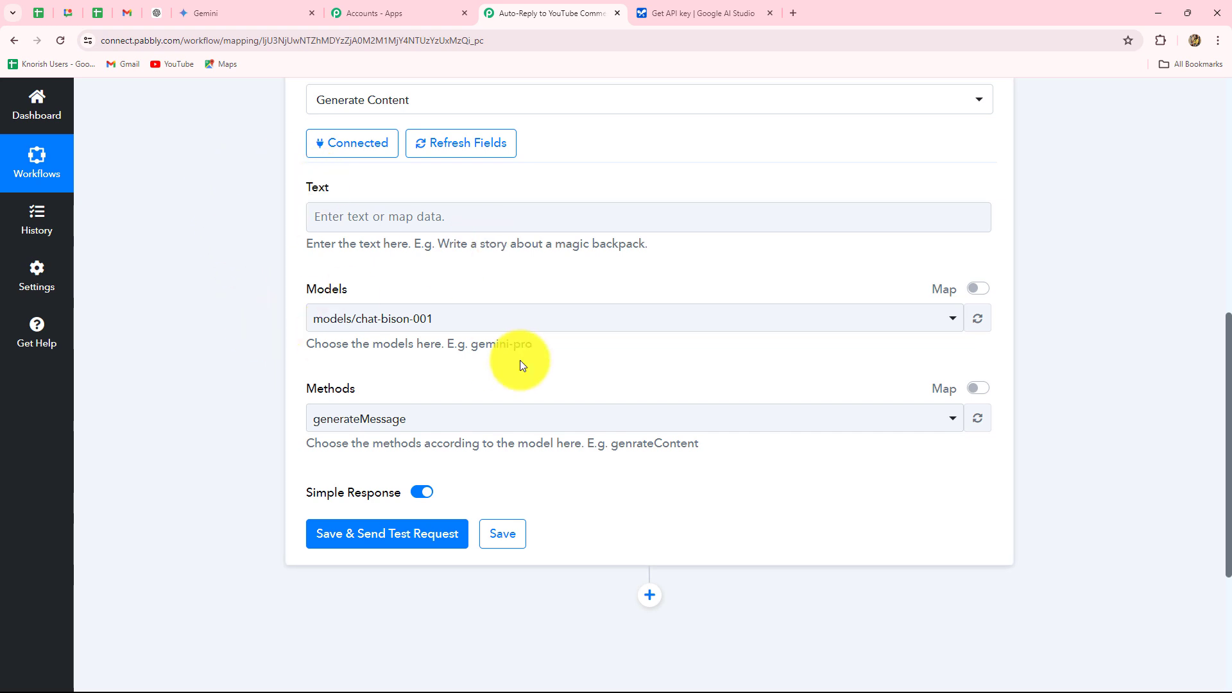
pyautogui.click(474, 323)
pyautogui.scroll(-1, 473, 457)
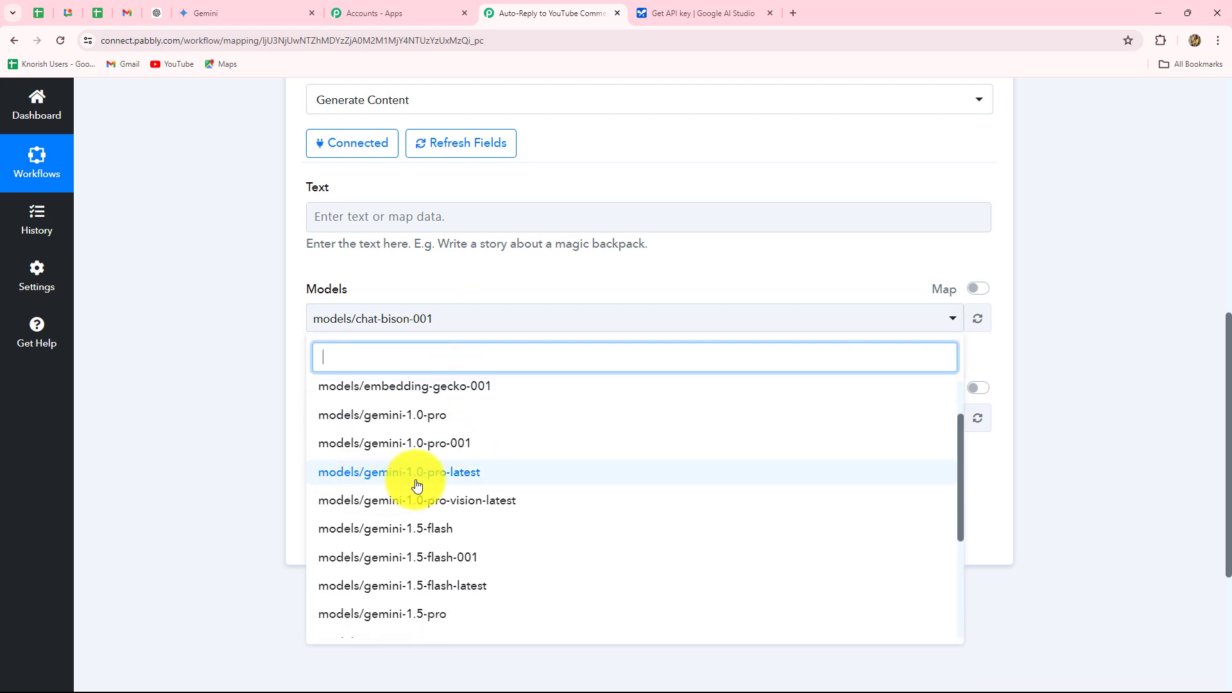
pyautogui.click(471, 475)
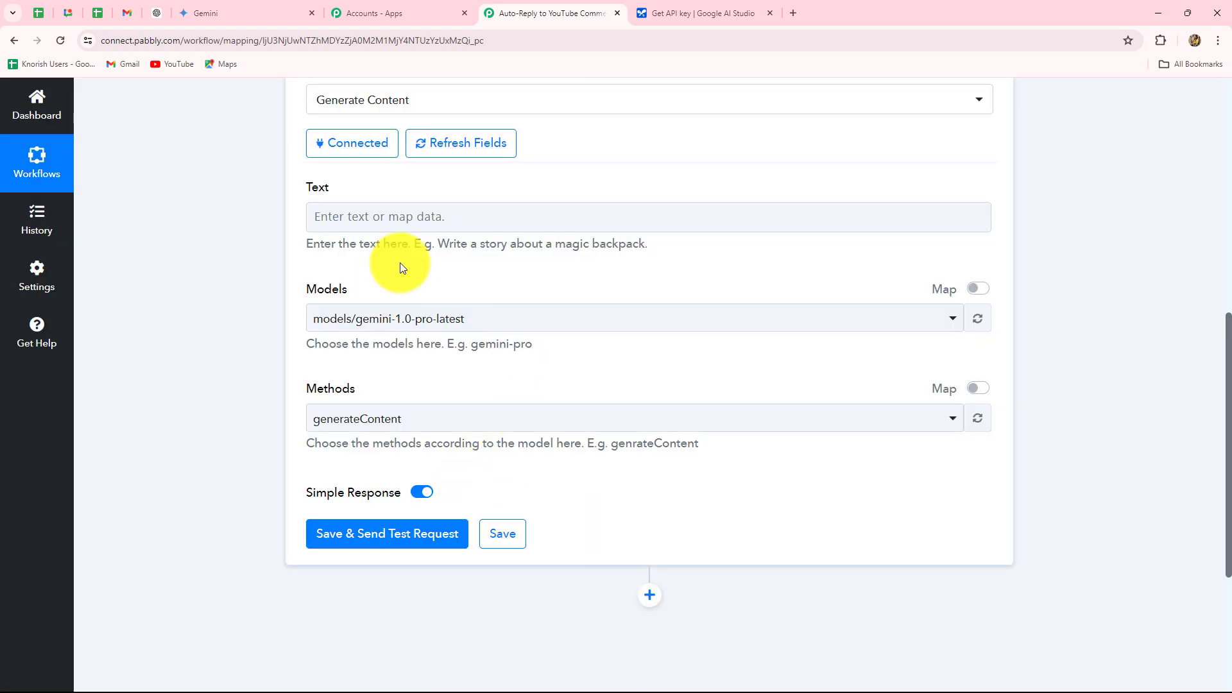
pyautogui.scroll(-2, 434, 367)
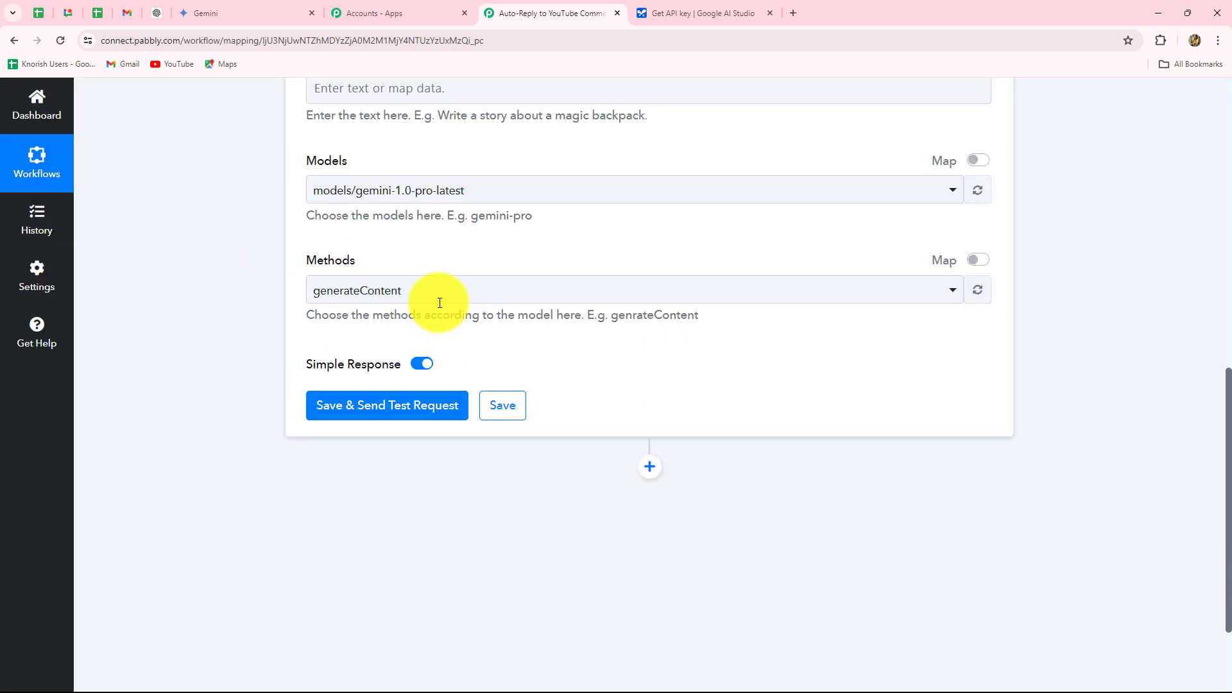
pyautogui.click(463, 293)
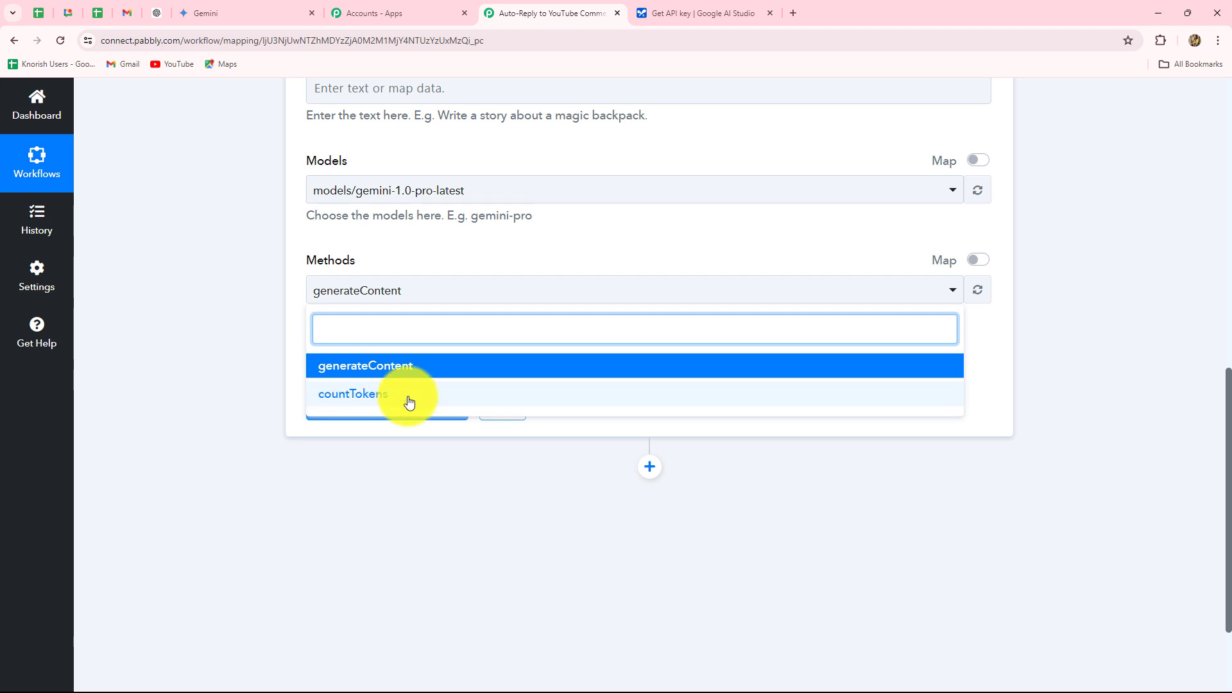
pyautogui.click(373, 367)
# Enter a text prompt describing the nature-video YouTube channel, requesting a friendly, engaging comment reply that encourages contact by email, ending with "The comment is:"
pyautogui.scroll(4, 240, 367)
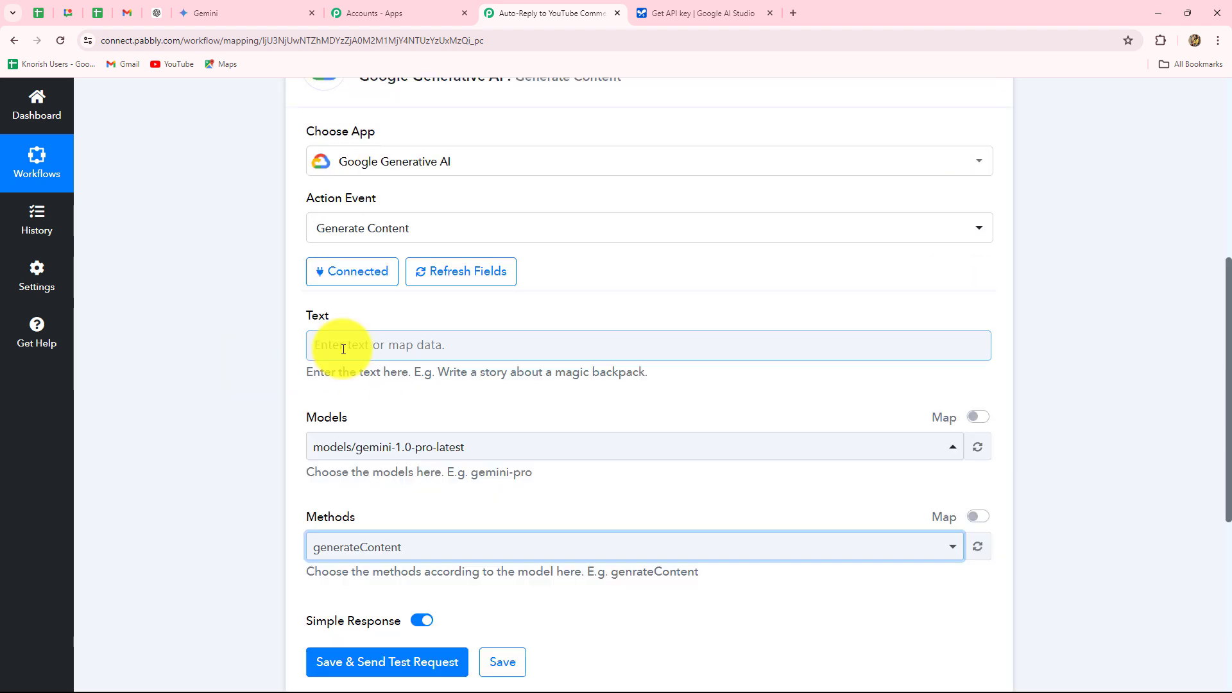
pyautogui.click(333, 347)
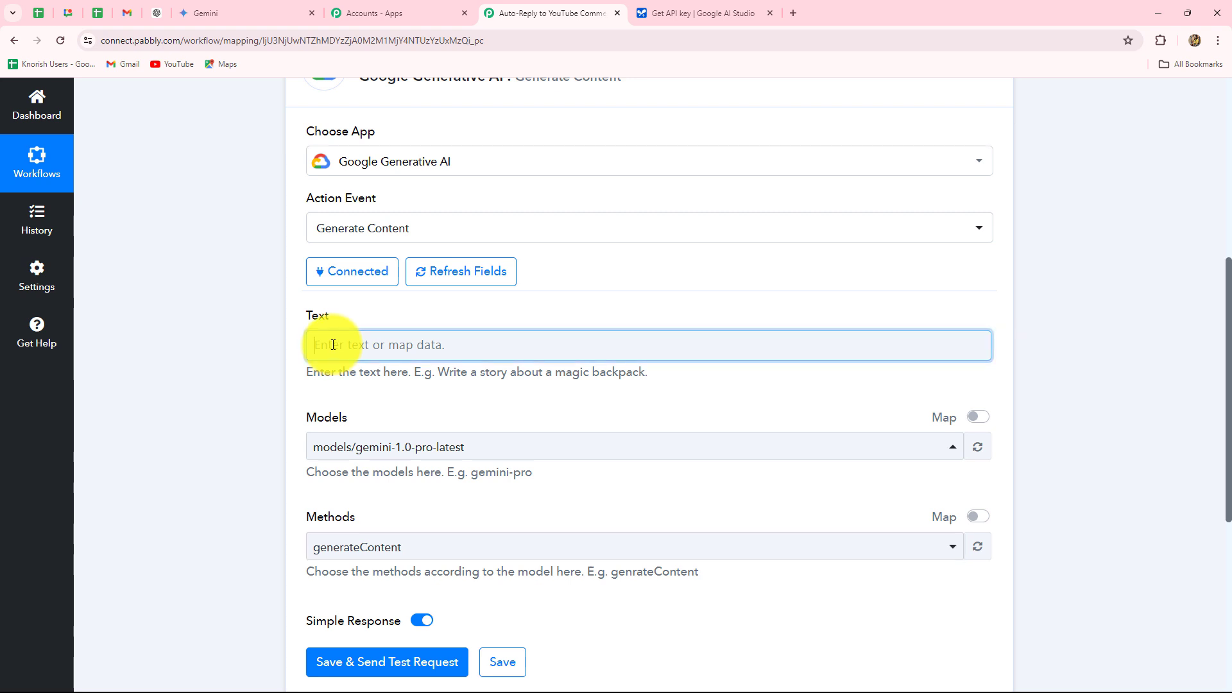
pyautogui.click(191, 409)
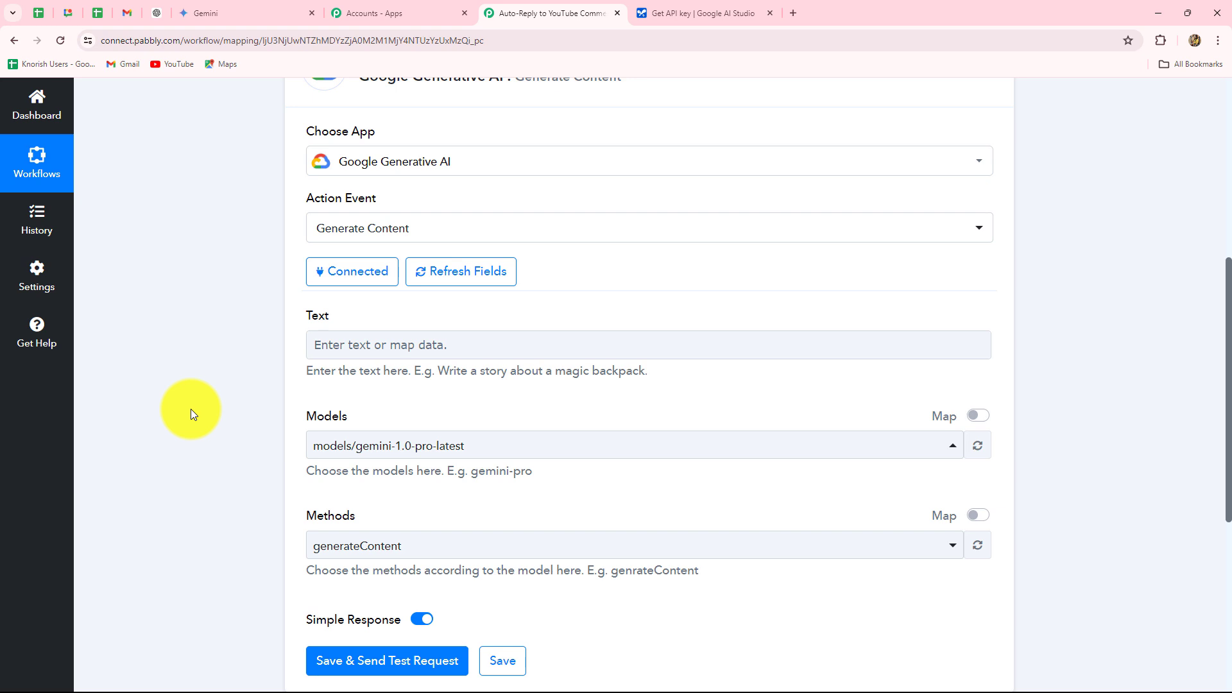
pyautogui.click(317, 346)
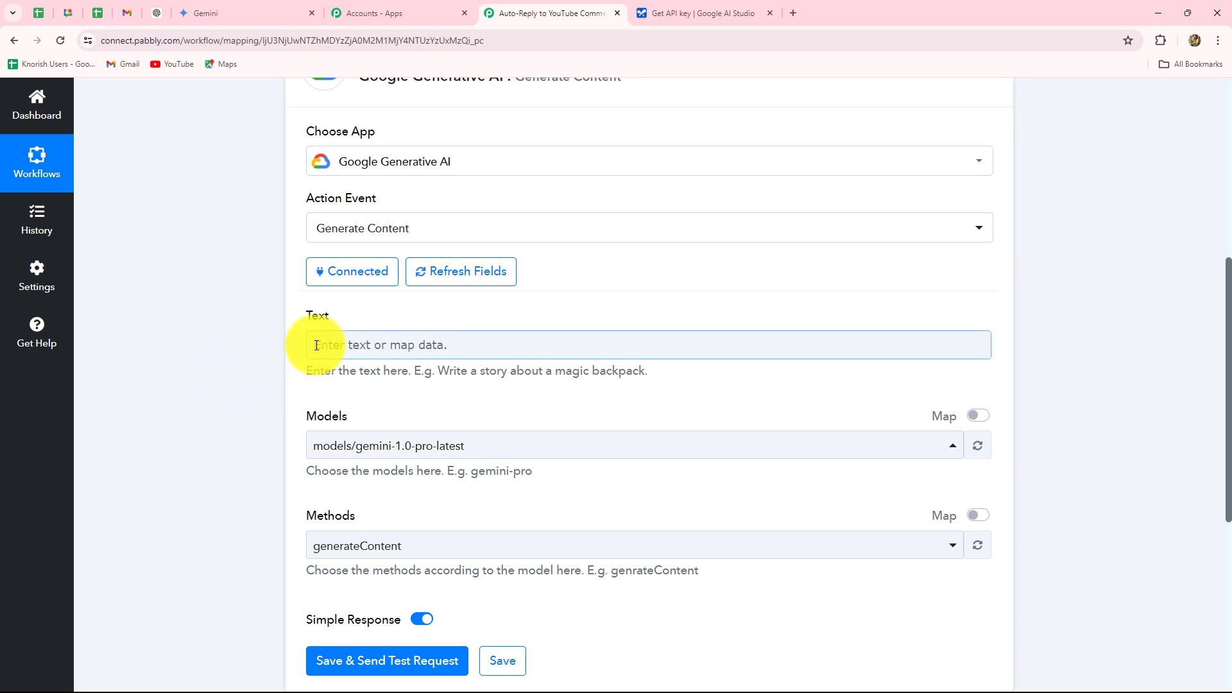
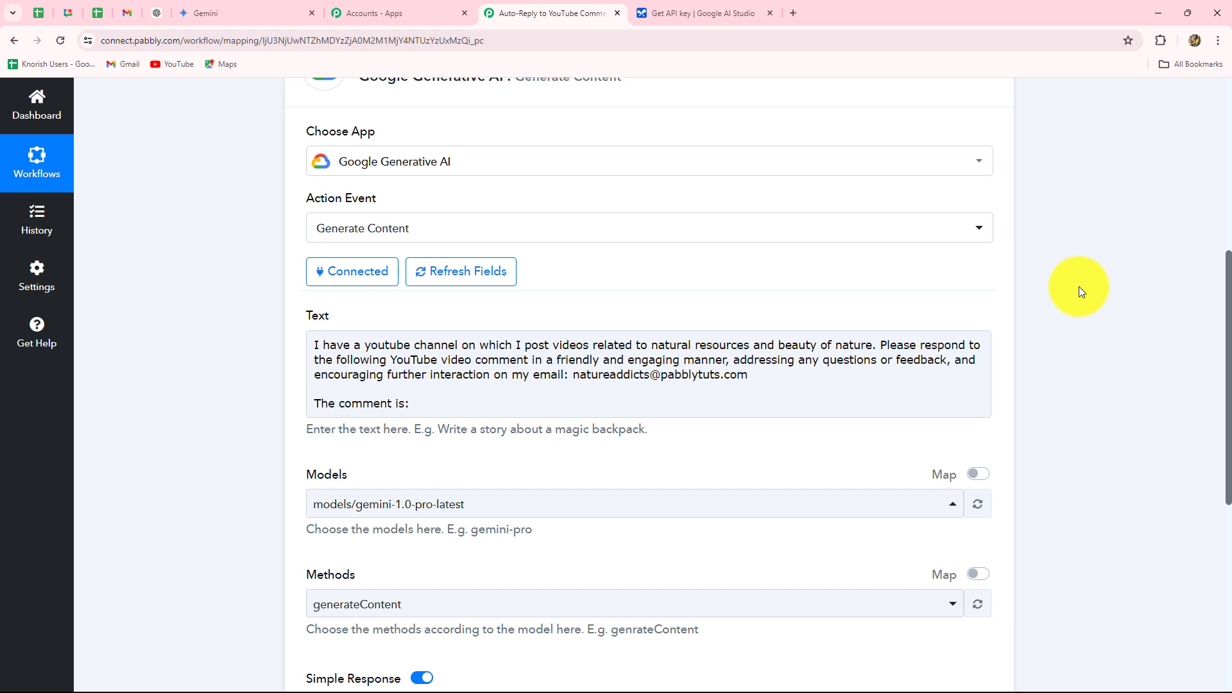
# Map the Snippet TopLevelComment Snippet TextOriginal value from the YouTube trigger after "The comment is:" in the prompt
pyautogui.click(425, 405)
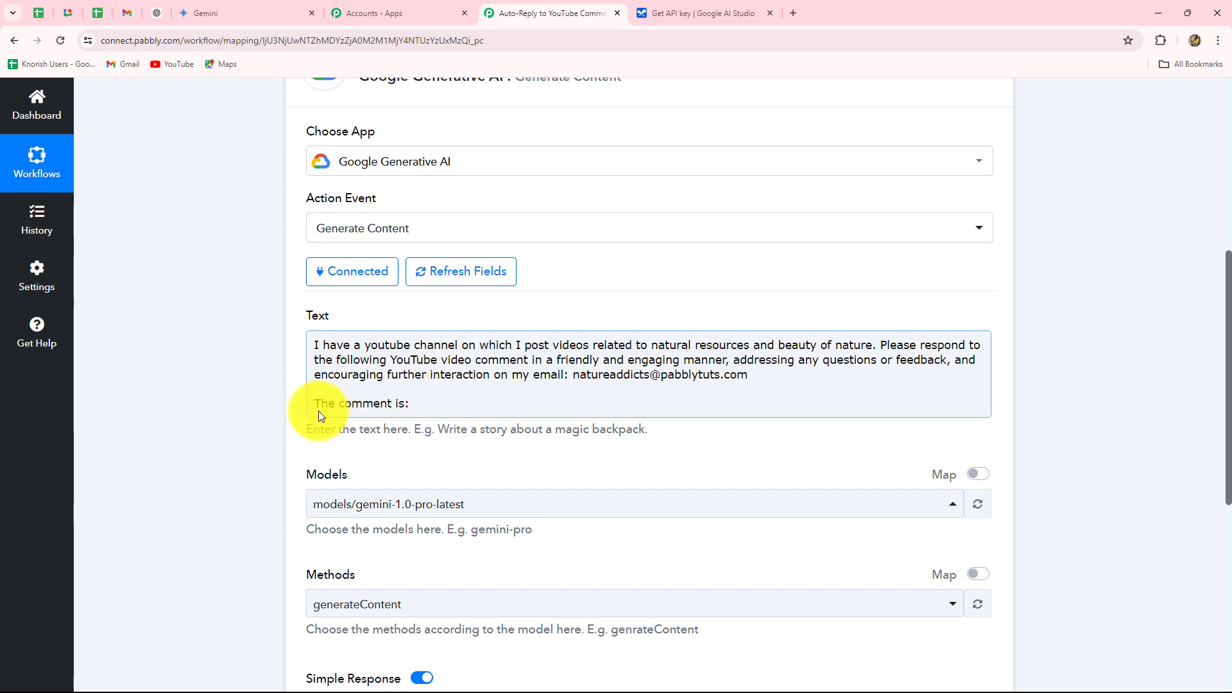
pyautogui.click(415, 405)
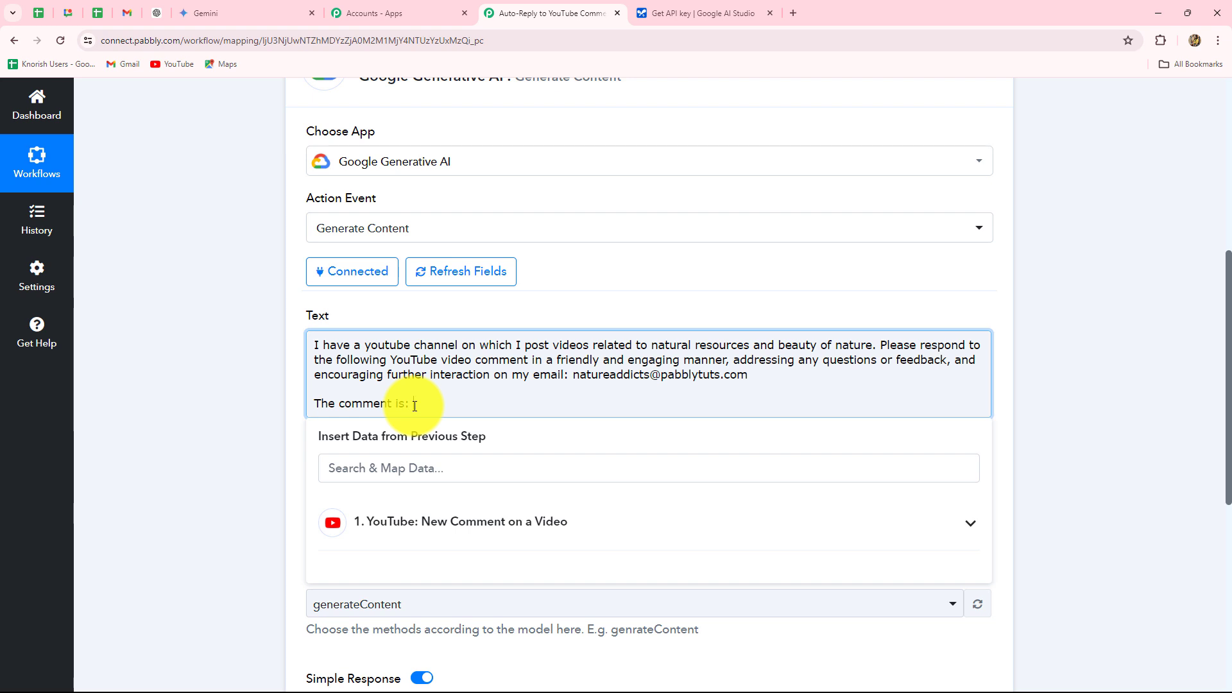
pyautogui.scroll(-3, 506, 350)
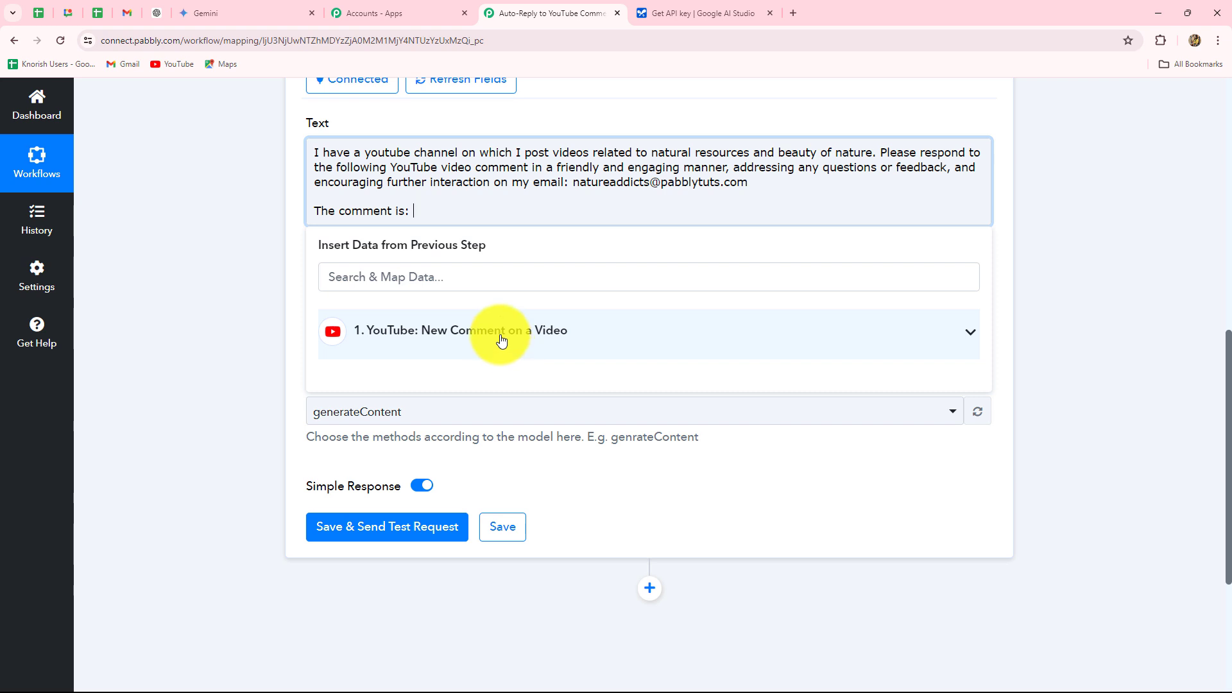
pyautogui.click(497, 339)
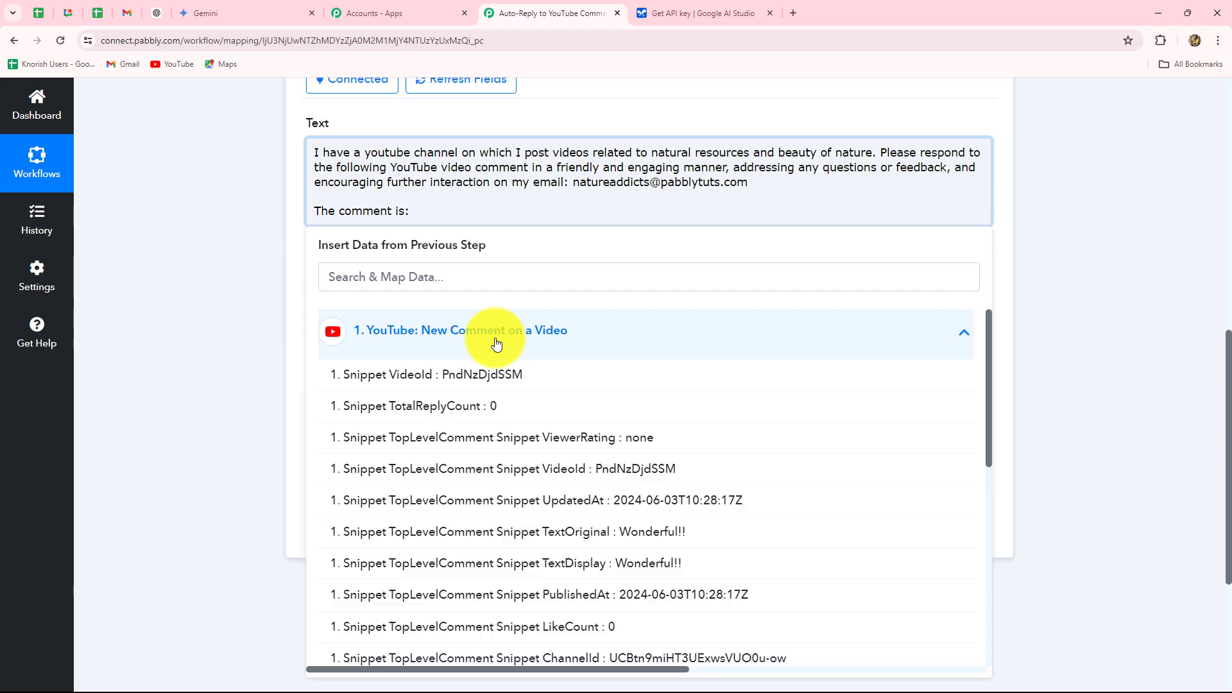
pyautogui.scroll(-2, 538, 486)
pyautogui.scroll(-1, 538, 486)
pyautogui.scroll(2, 522, 486)
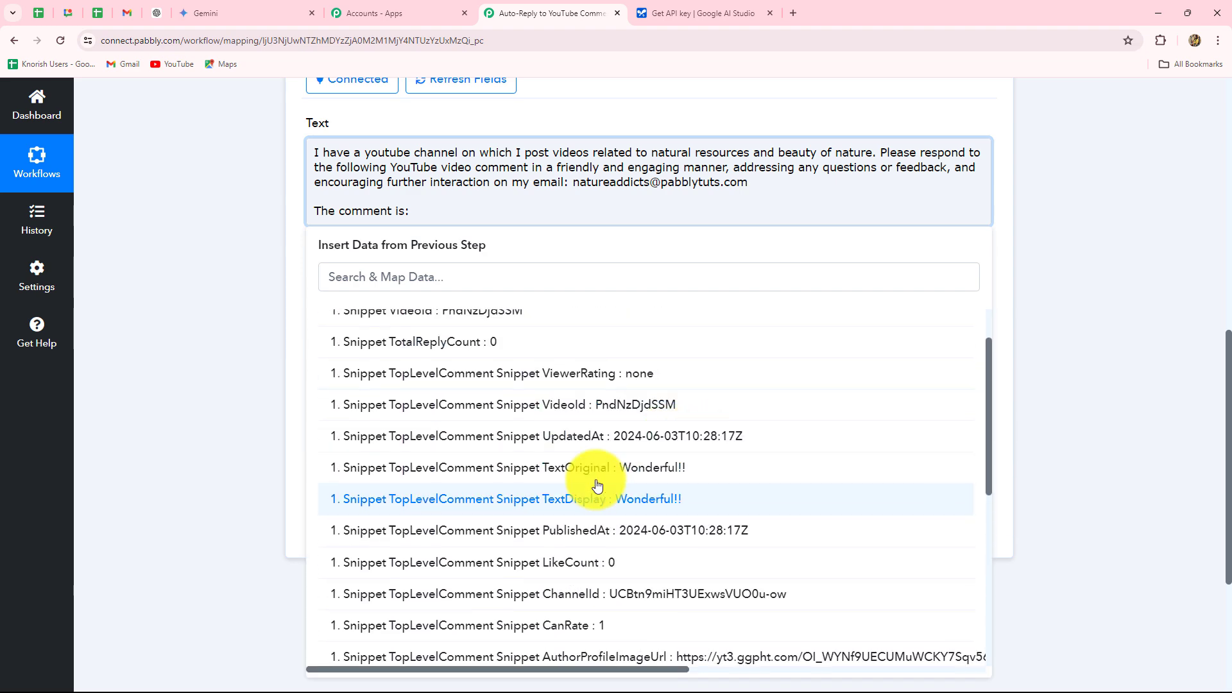
pyautogui.click(642, 473)
pyautogui.click(1195, 379)
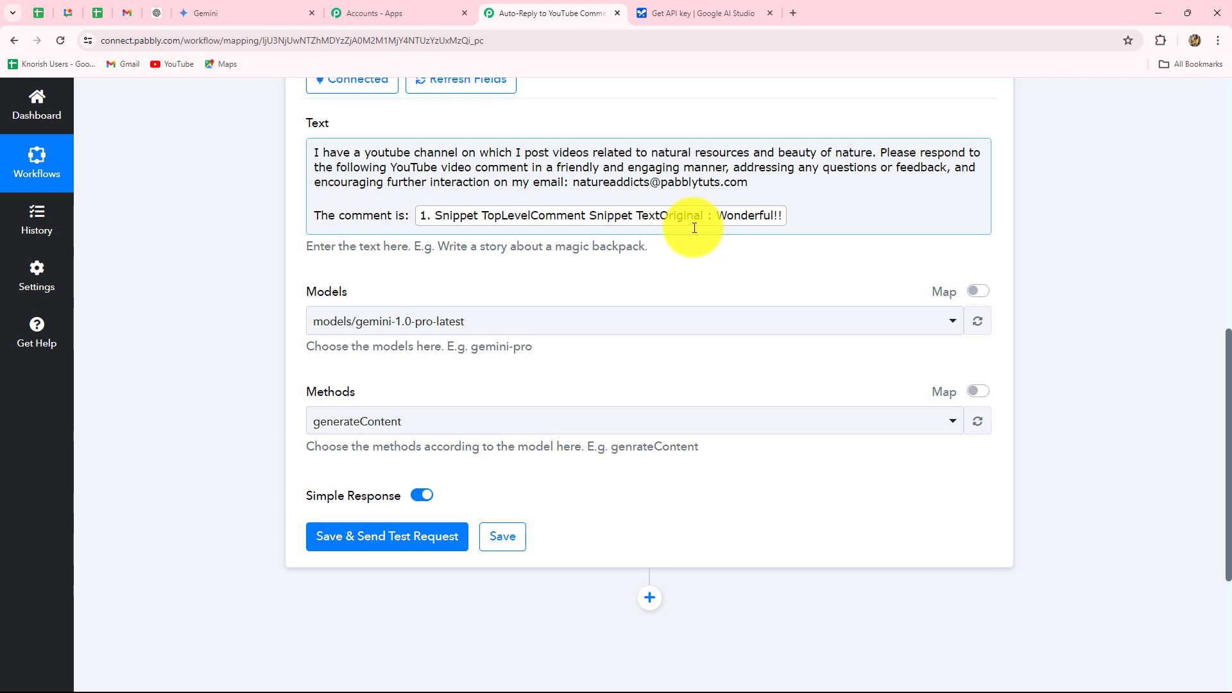
pyautogui.moveTo(316, 152); pyautogui.dragTo(757, 172)
pyautogui.click(861, 198)
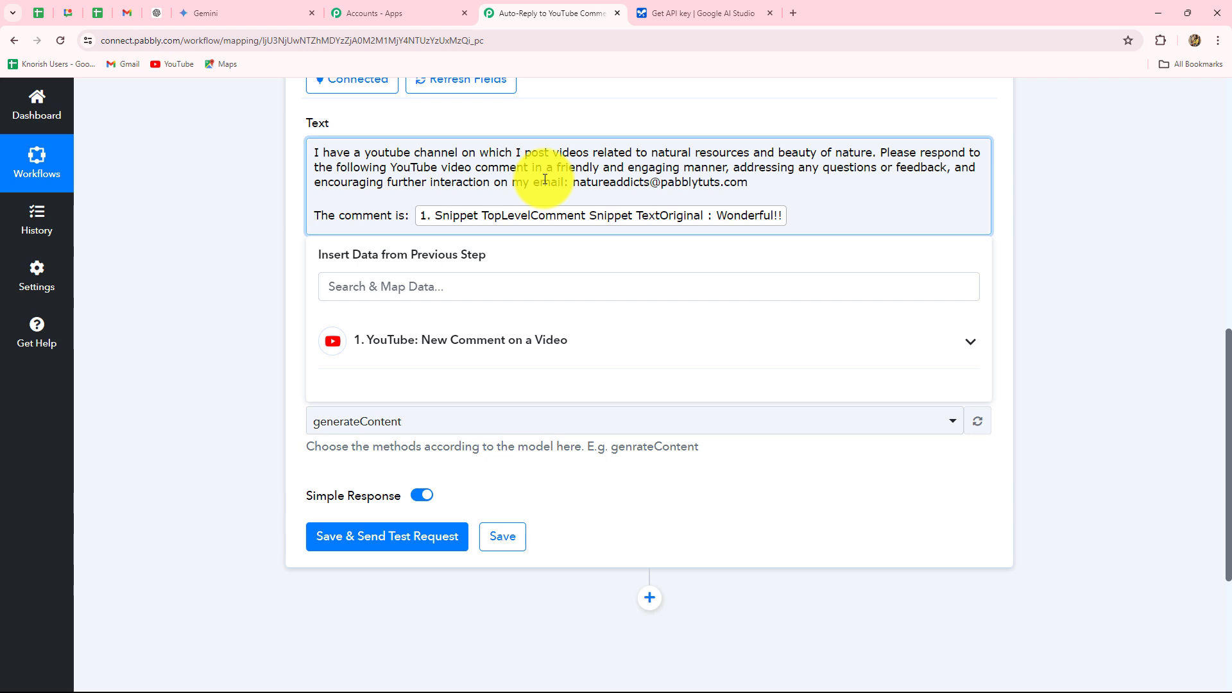
pyautogui.click(290, 206)
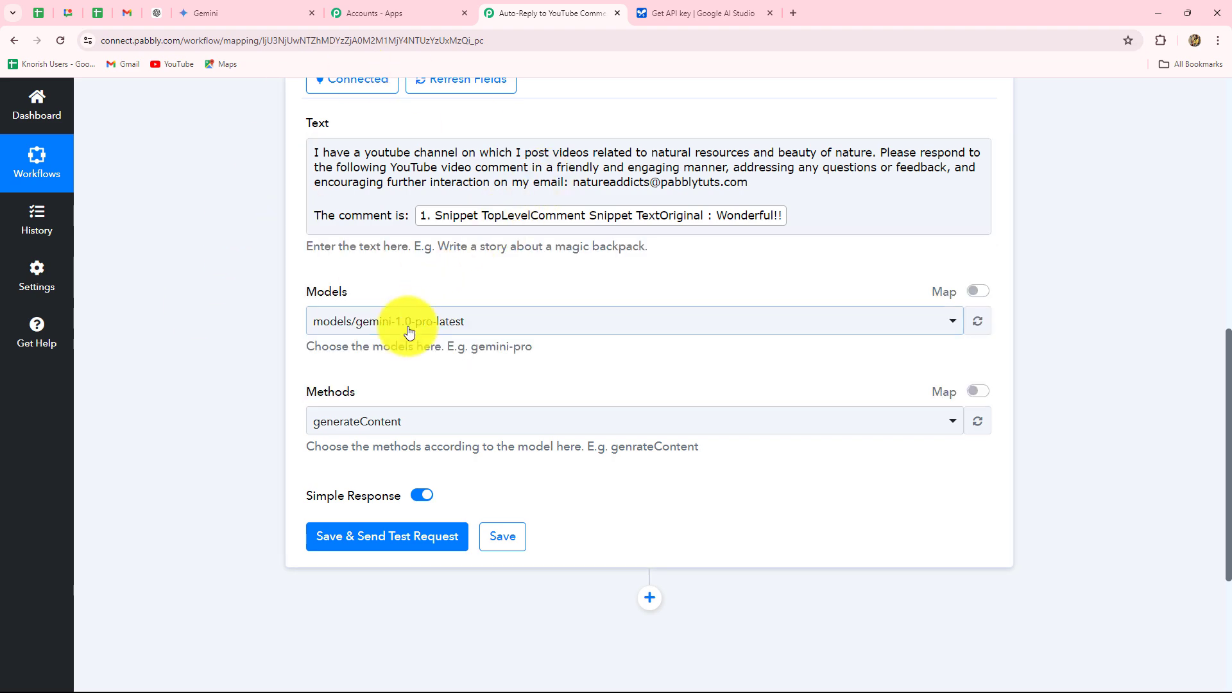
# Save the Google Generative AI action with a test request and enlarge the Candidates 0 Content Parts 0 Text response to read it
pyautogui.scroll(-3, 407, 335)
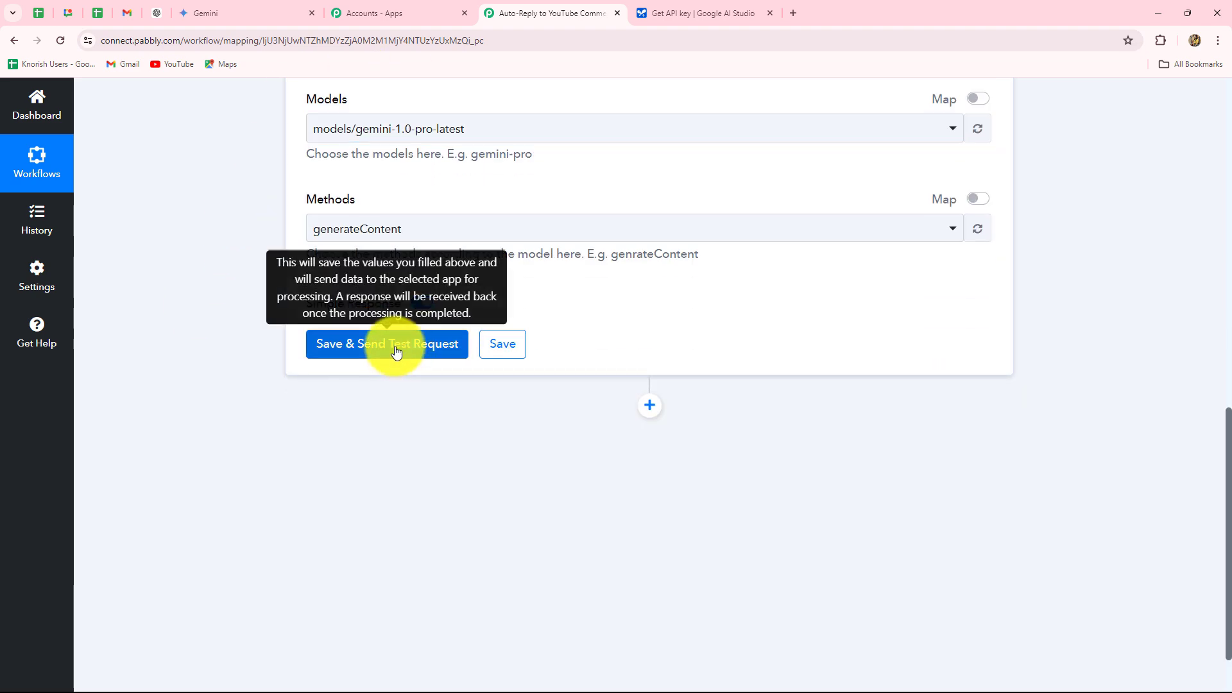
pyautogui.click(396, 344)
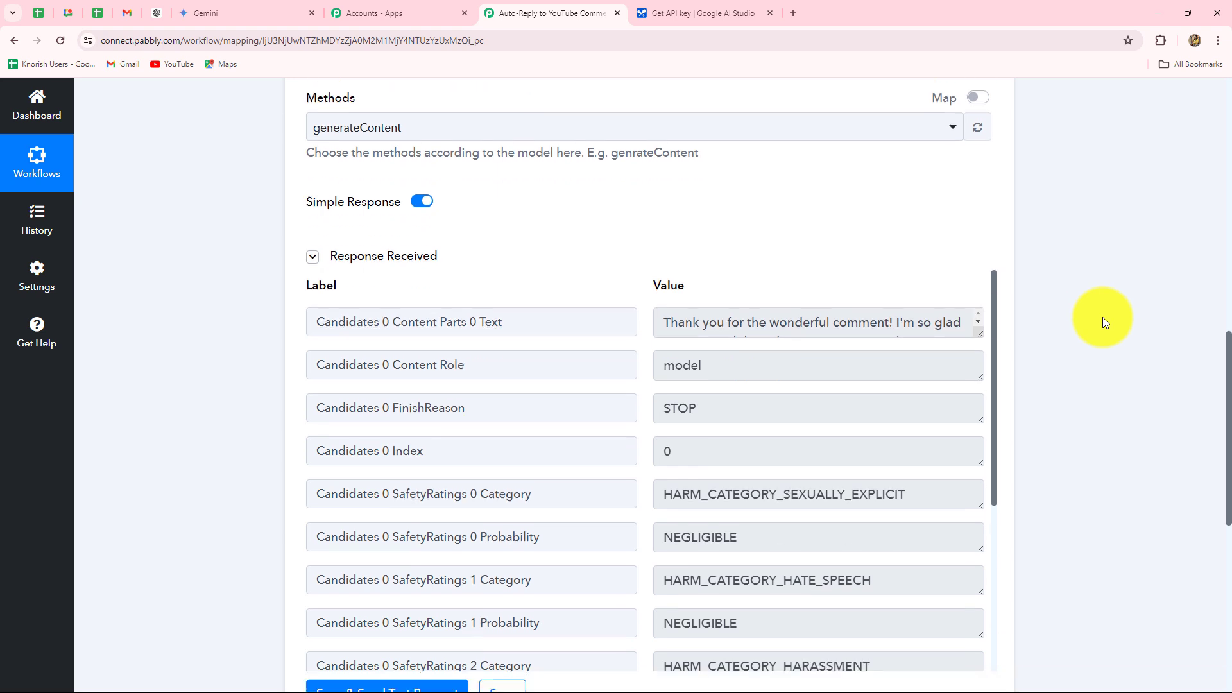
pyautogui.scroll(-3, 1103, 317)
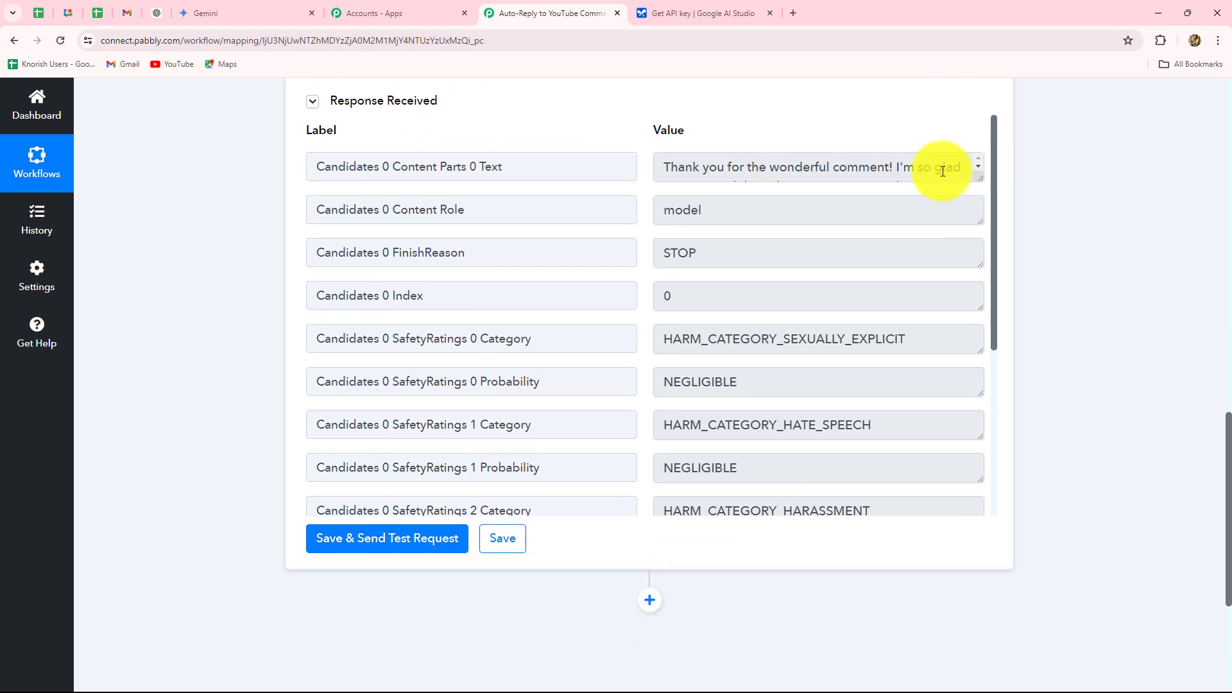
pyautogui.moveTo(980, 181); pyautogui.dragTo(982, 402)
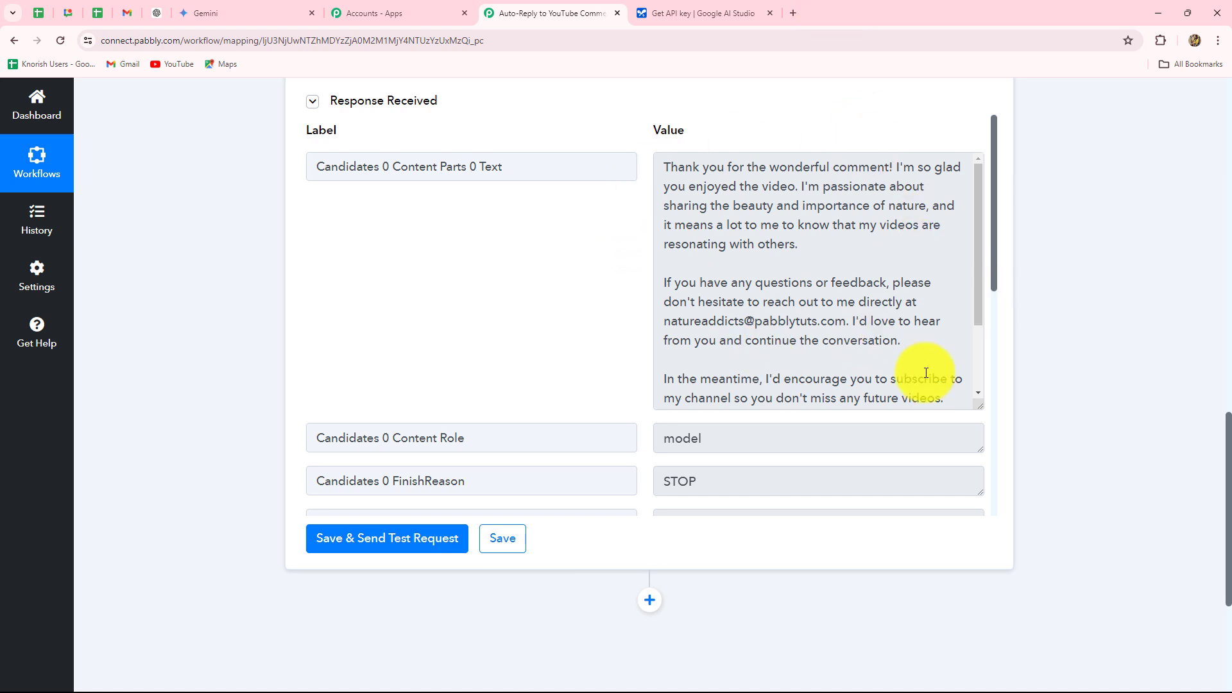
pyautogui.scroll(-4, 1211, 321)
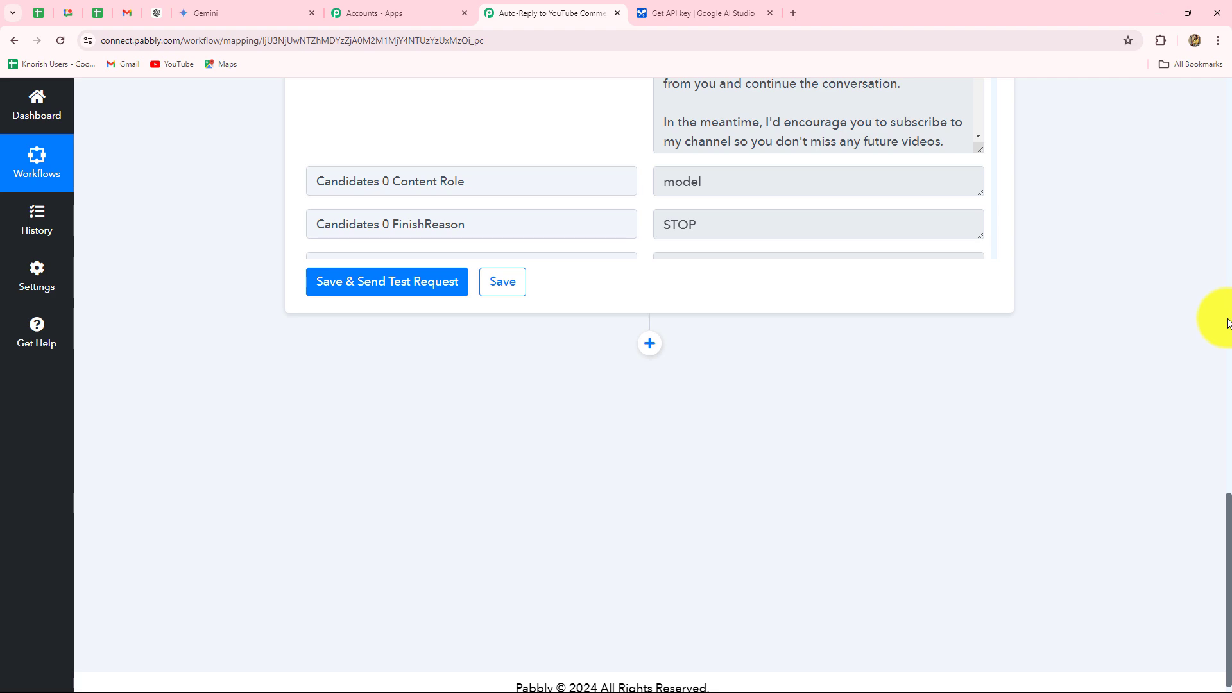
pyautogui.scroll(4, 1200, 295)
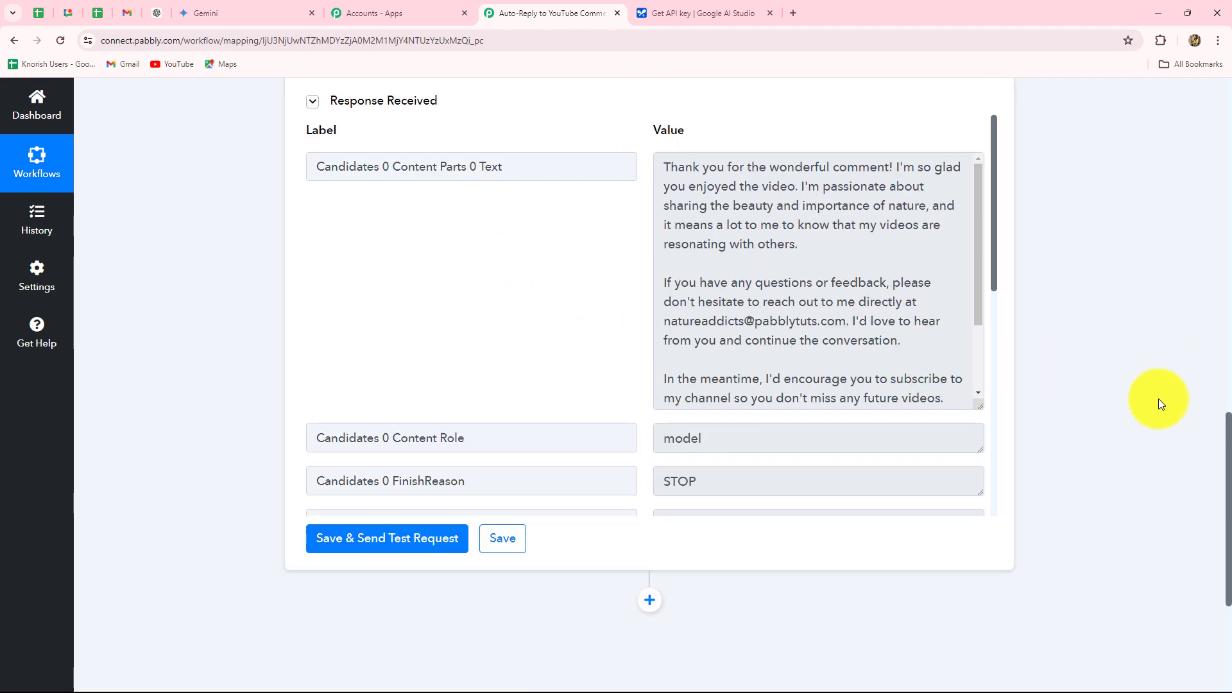
# Add a new action step after Google Generative AI and choose YouTube as its application
pyautogui.scroll(-4, 1157, 398)
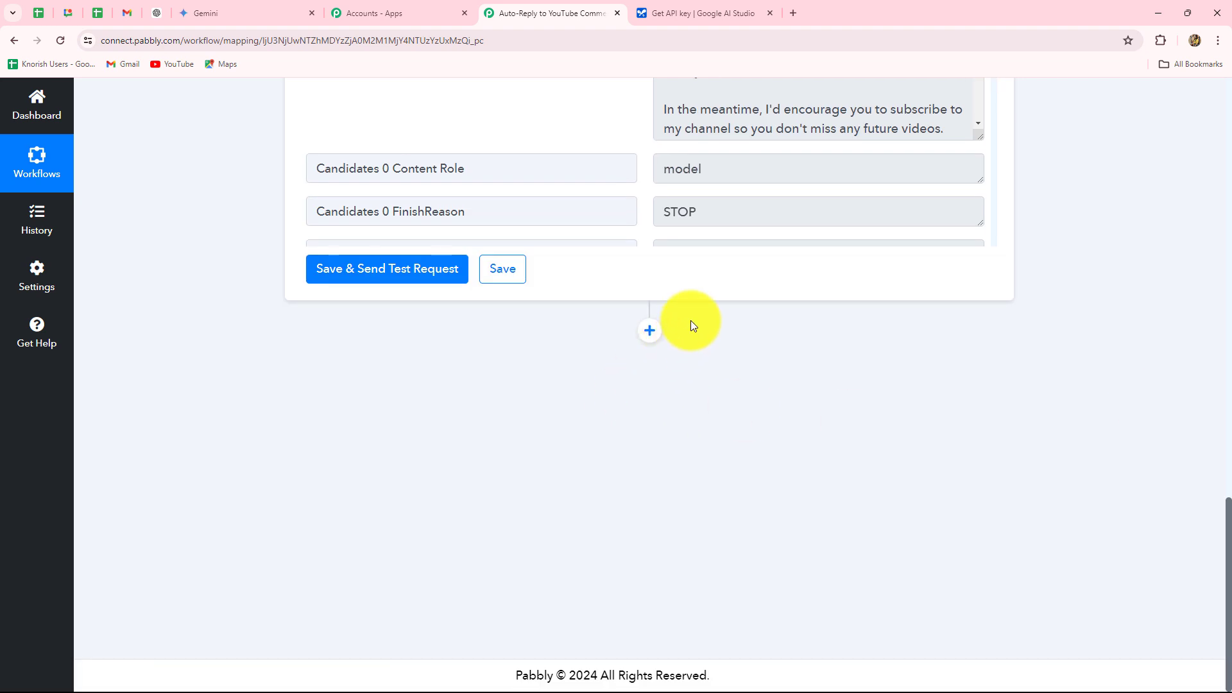
pyautogui.click(649, 330)
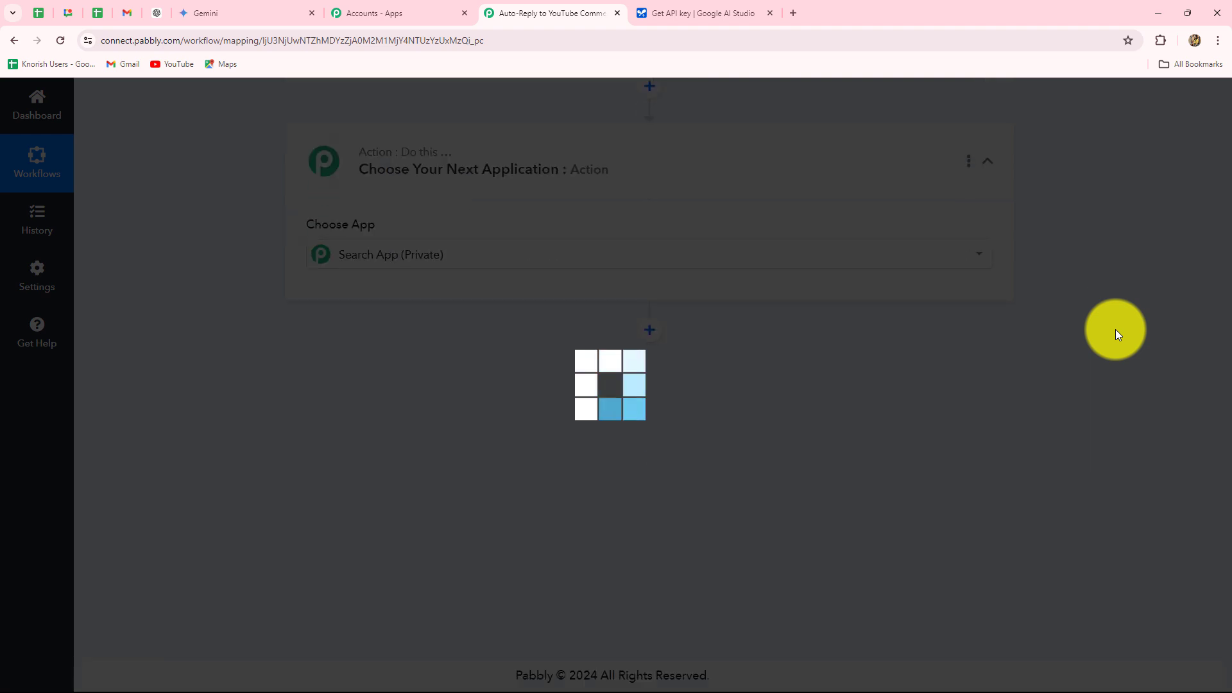
pyautogui.write('Y')
pyautogui.press('capslock')
pyautogui.write('ou')
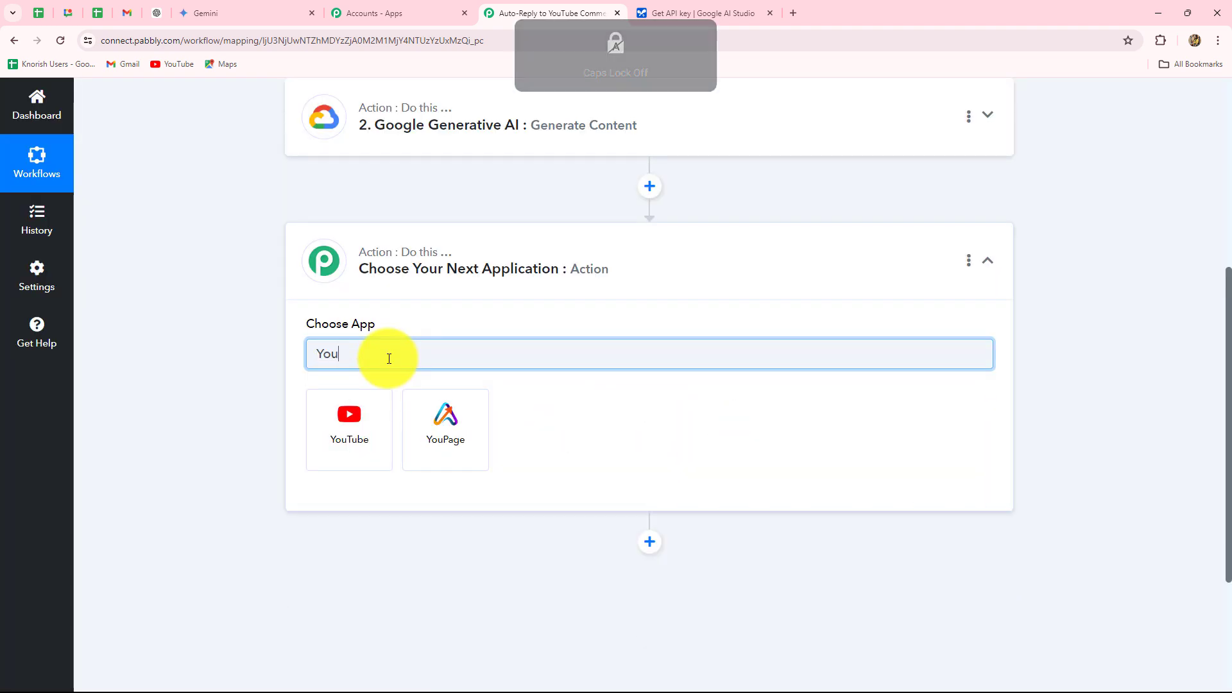
pyautogui.click(346, 418)
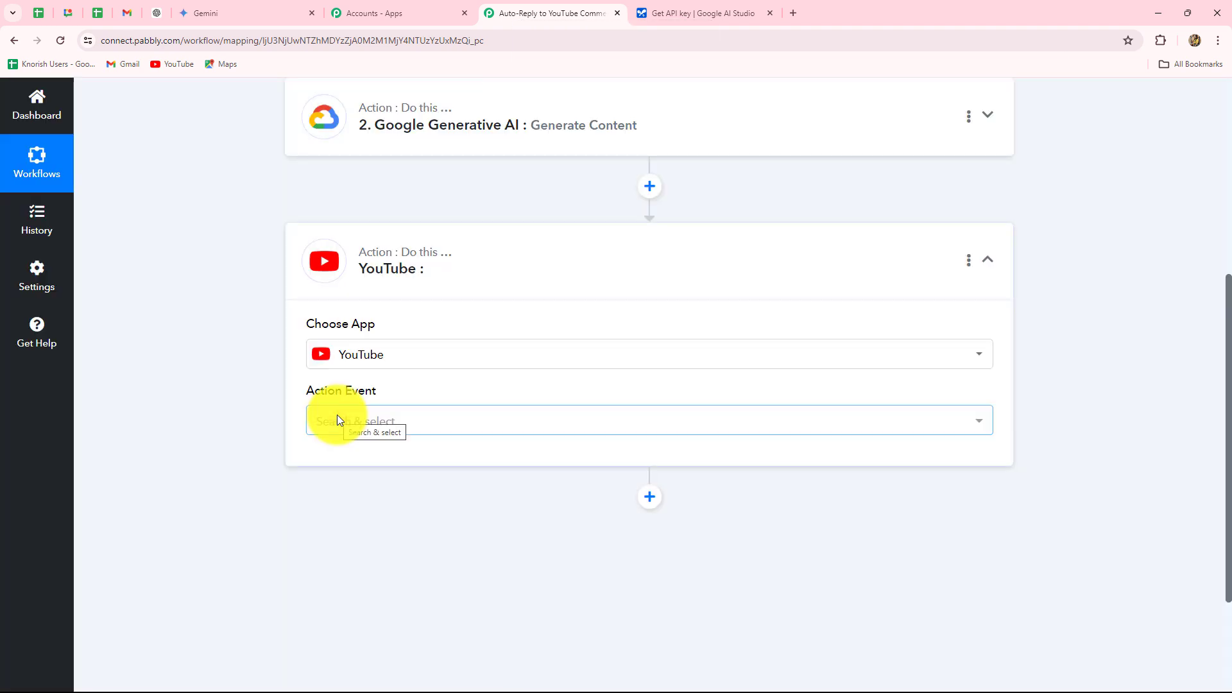
# Set the YouTube action event to Reply to Comment and connect it with the existing YouTube #4 connection
pyautogui.click(339, 419)
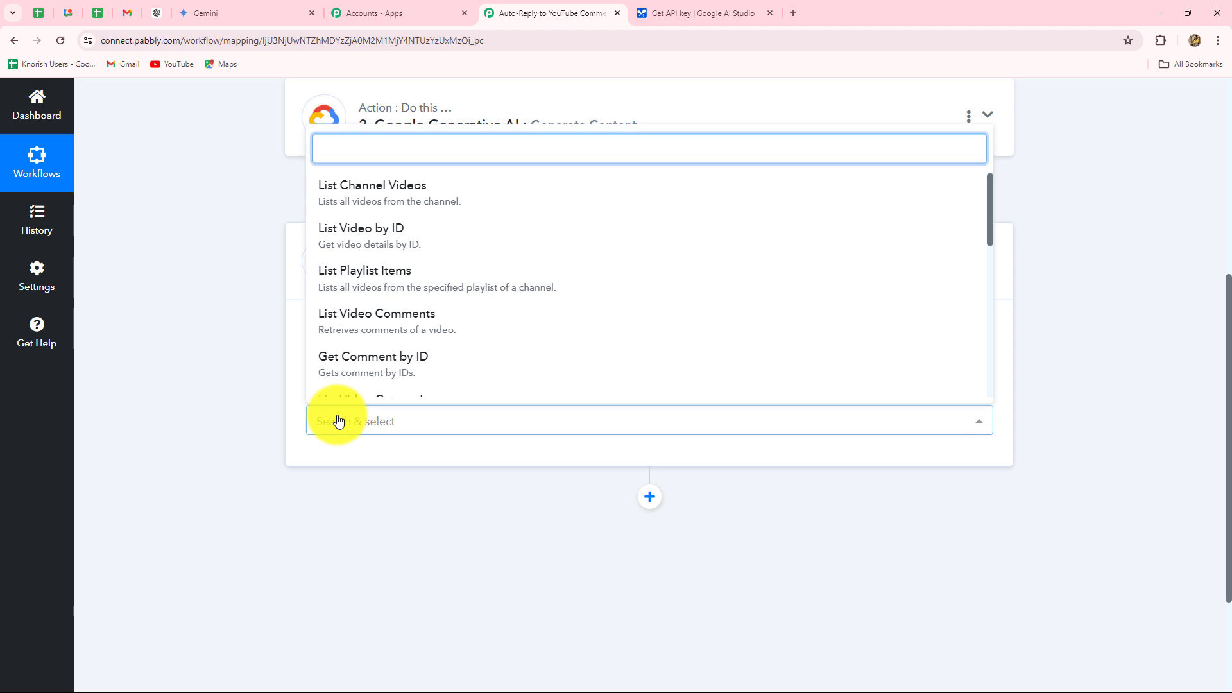
pyautogui.scroll(-5, 352, 289)
pyautogui.click(402, 242)
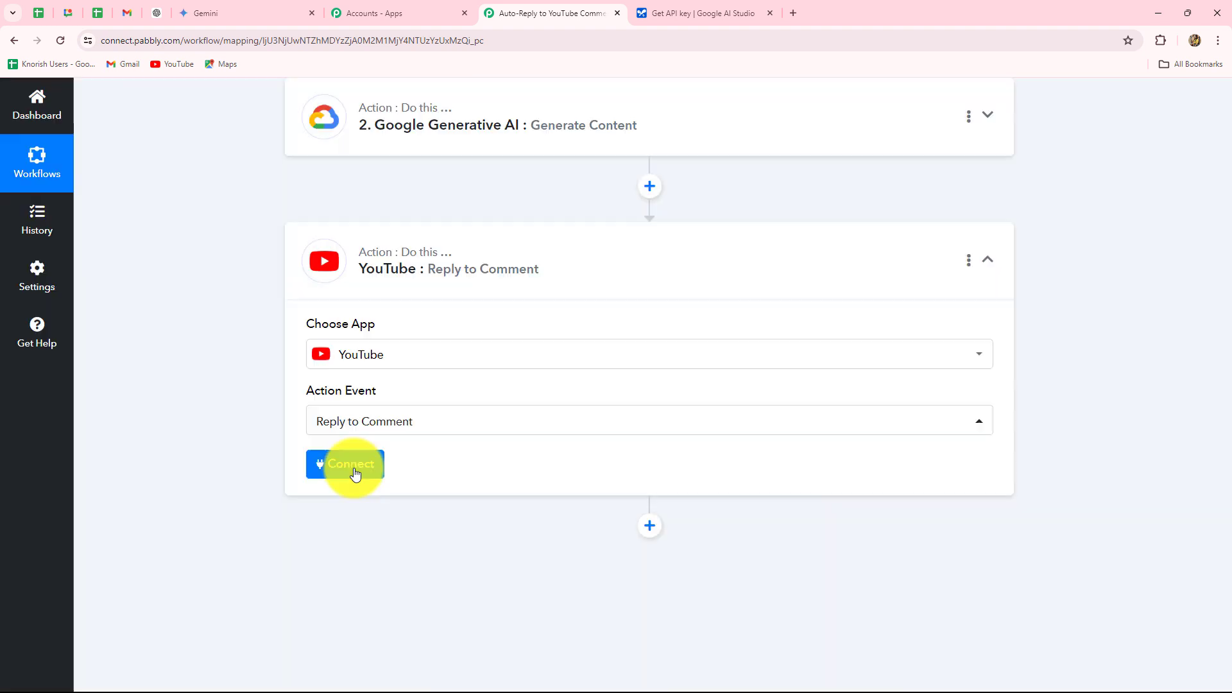
pyautogui.click(351, 465)
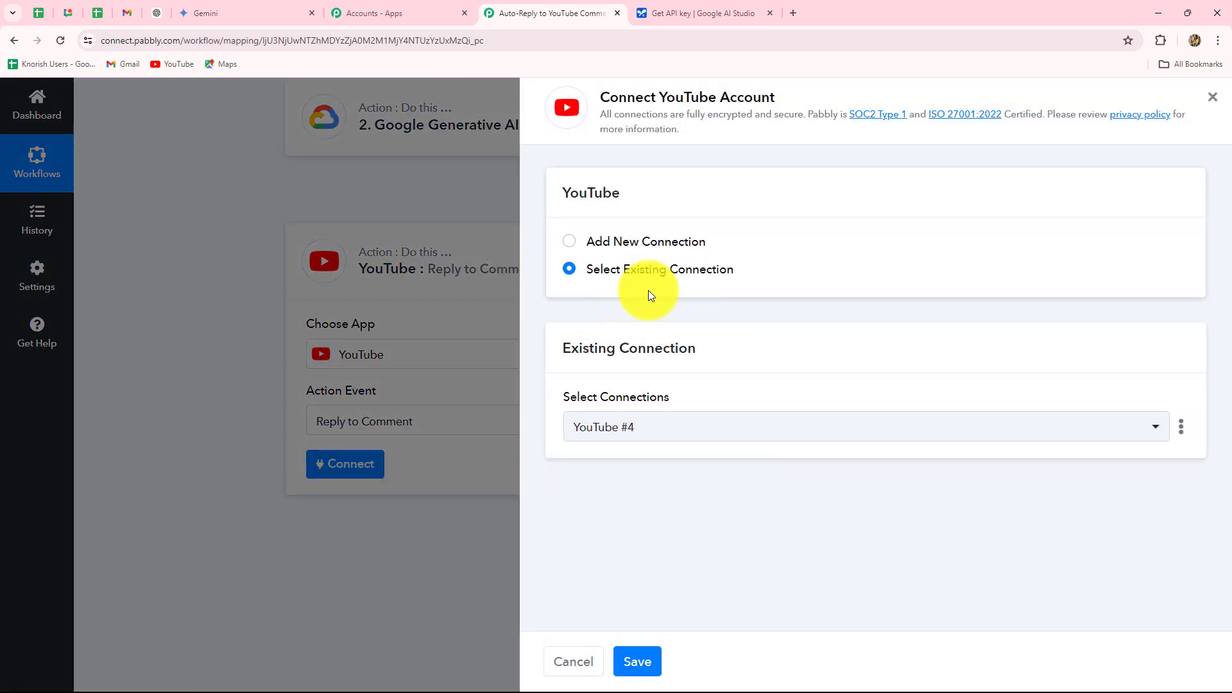
pyautogui.click(638, 661)
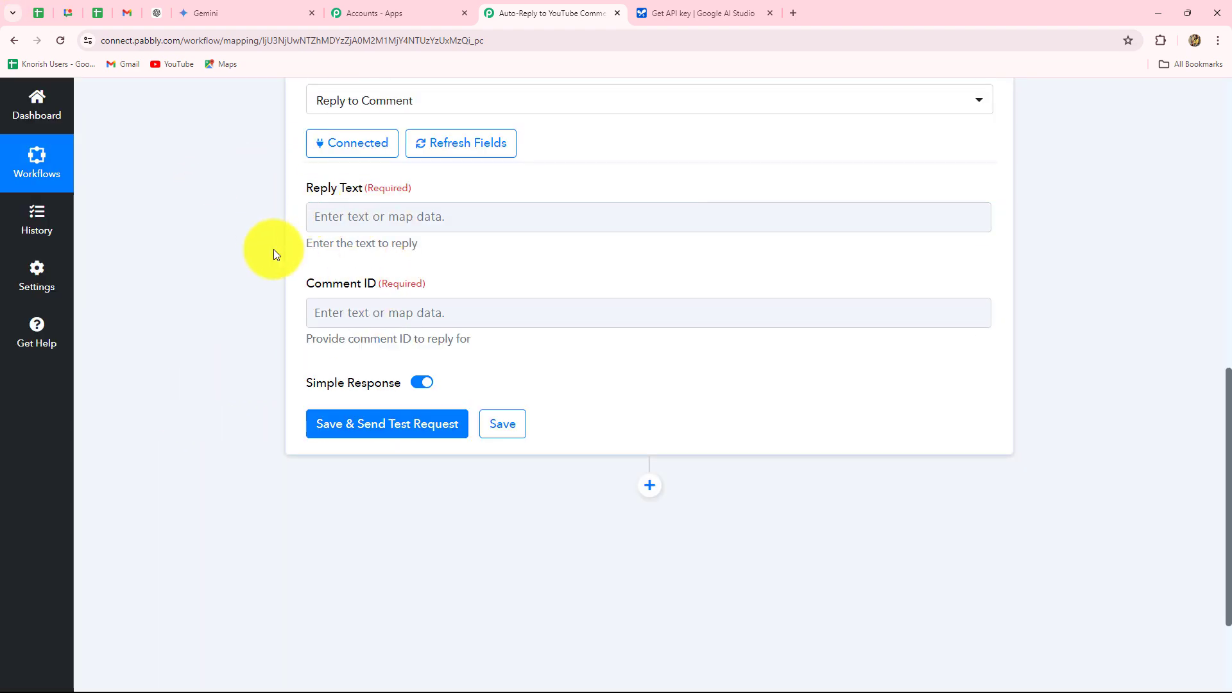
# Map the Candidates 0 Content Parts 0 Text value from the Google Generative AI step into the Reply Text
pyautogui.click(443, 217)
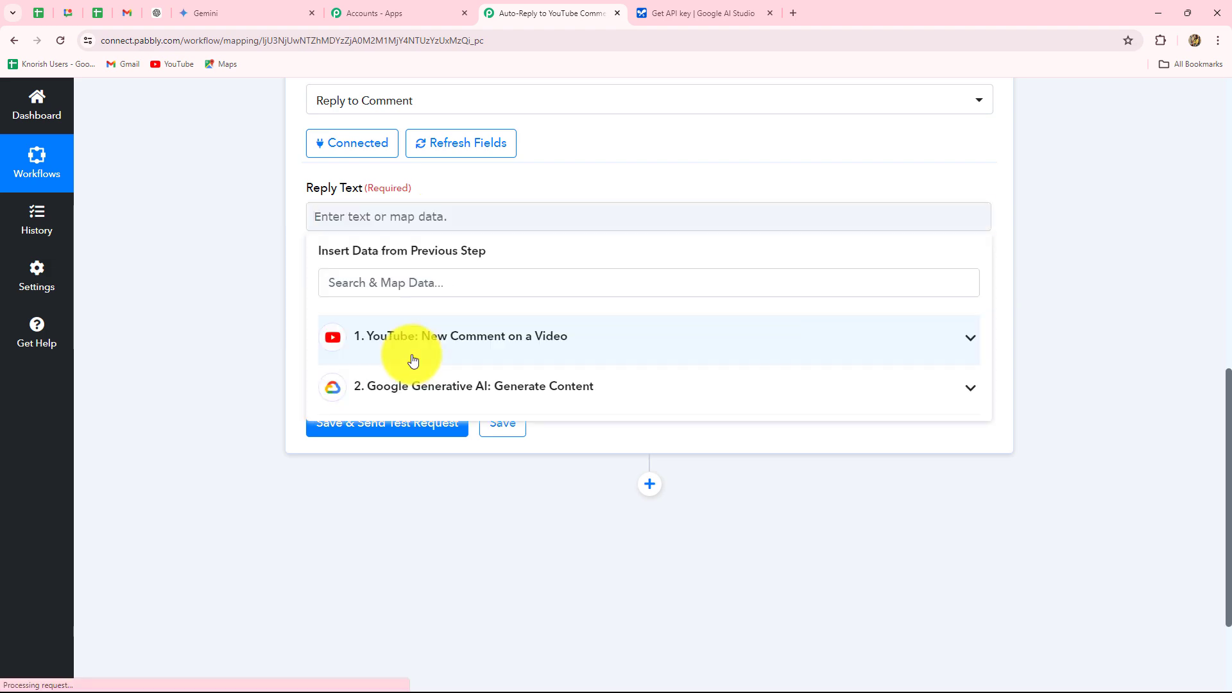
pyautogui.click(442, 389)
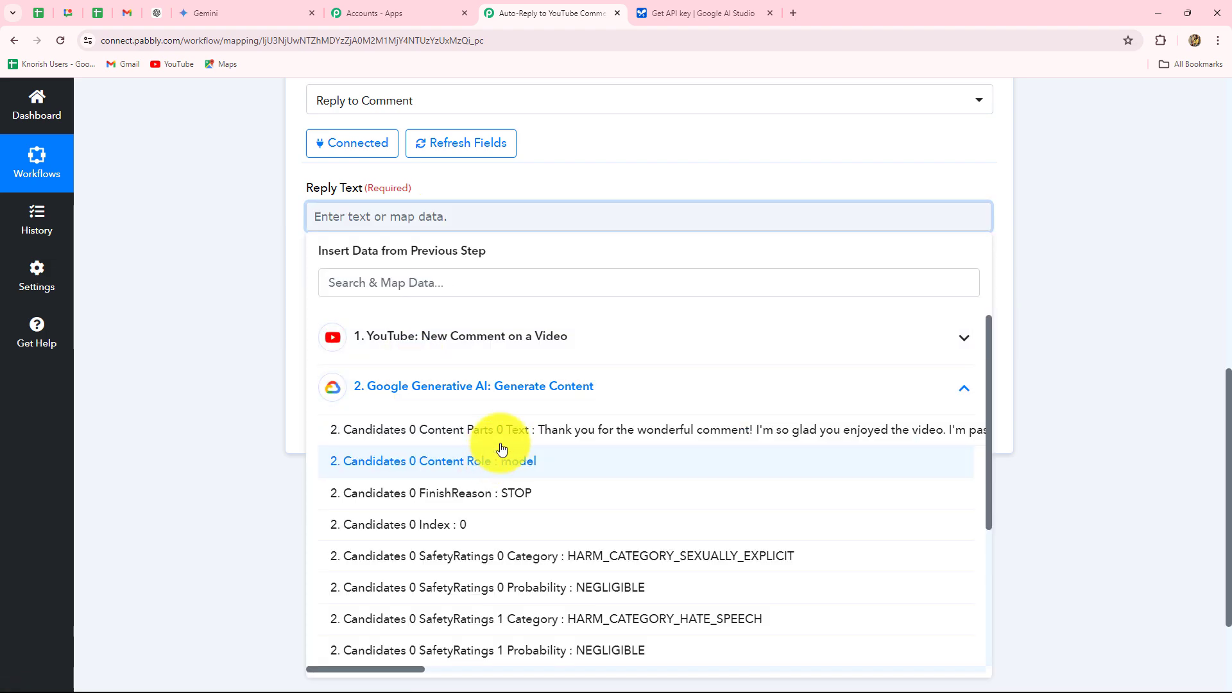
pyautogui.click(518, 432)
pyautogui.click(202, 408)
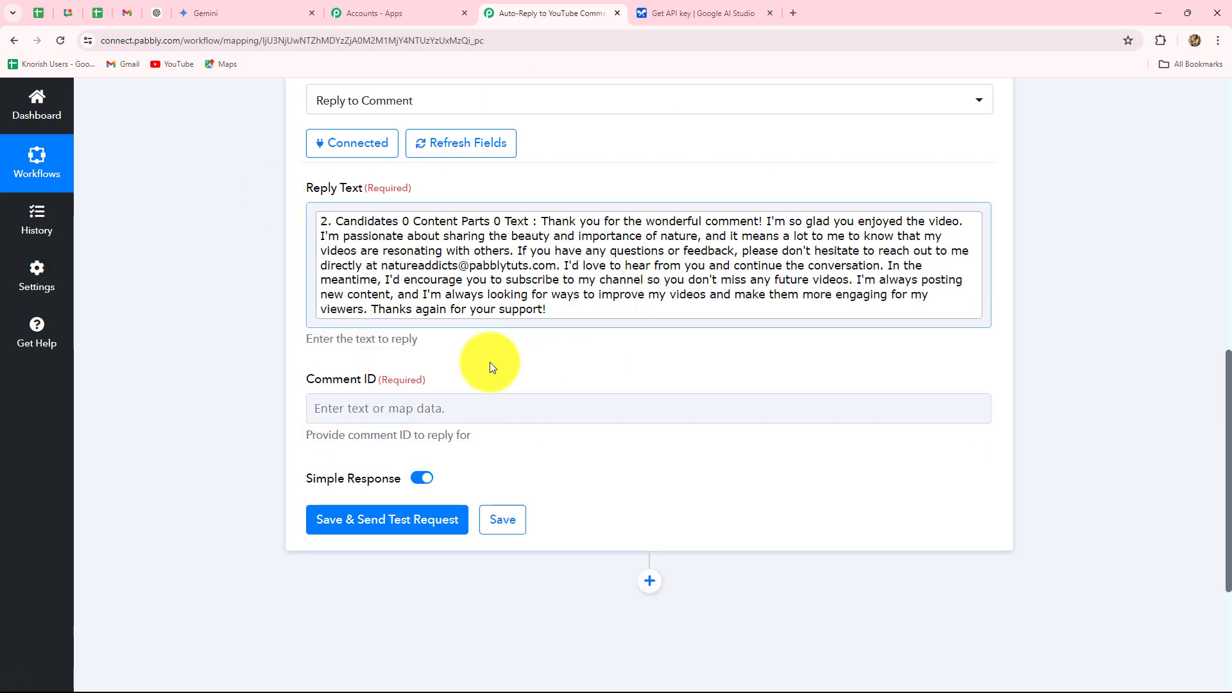
# Find the Snippet TopLevelComment Id in the response of the YouTube New Comment on a Video trigger
pyautogui.click(520, 405)
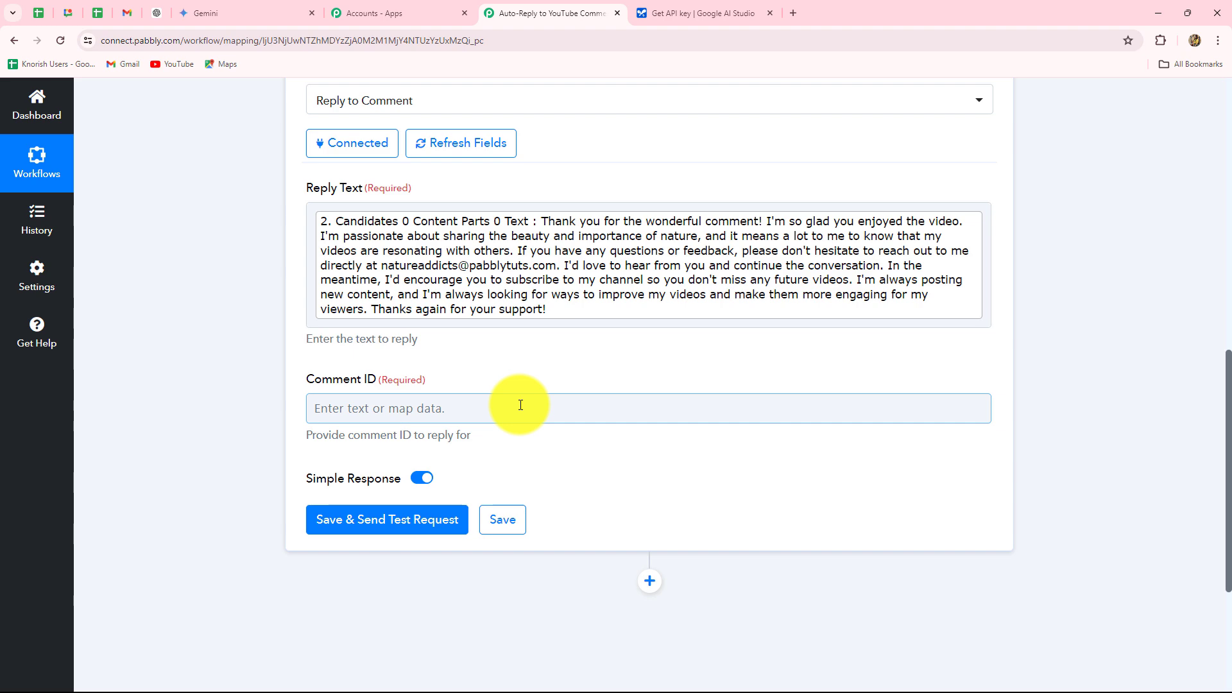
pyautogui.scroll(10, 561, 437)
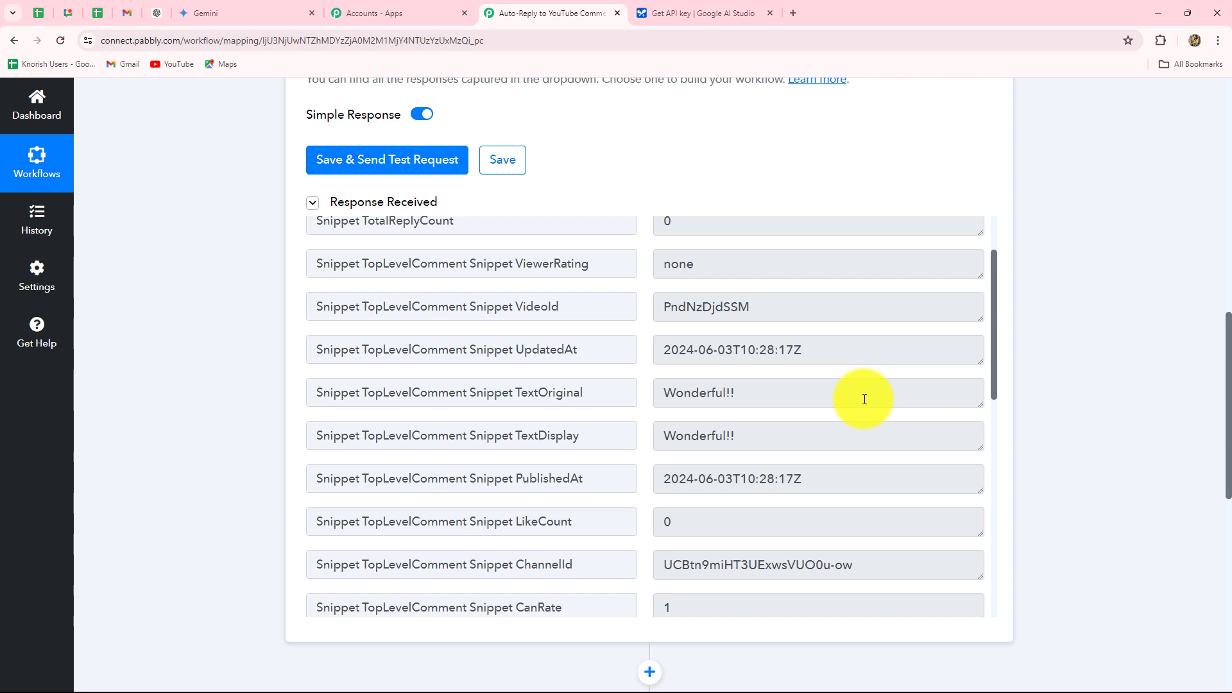
pyautogui.scroll(-5, 864, 400)
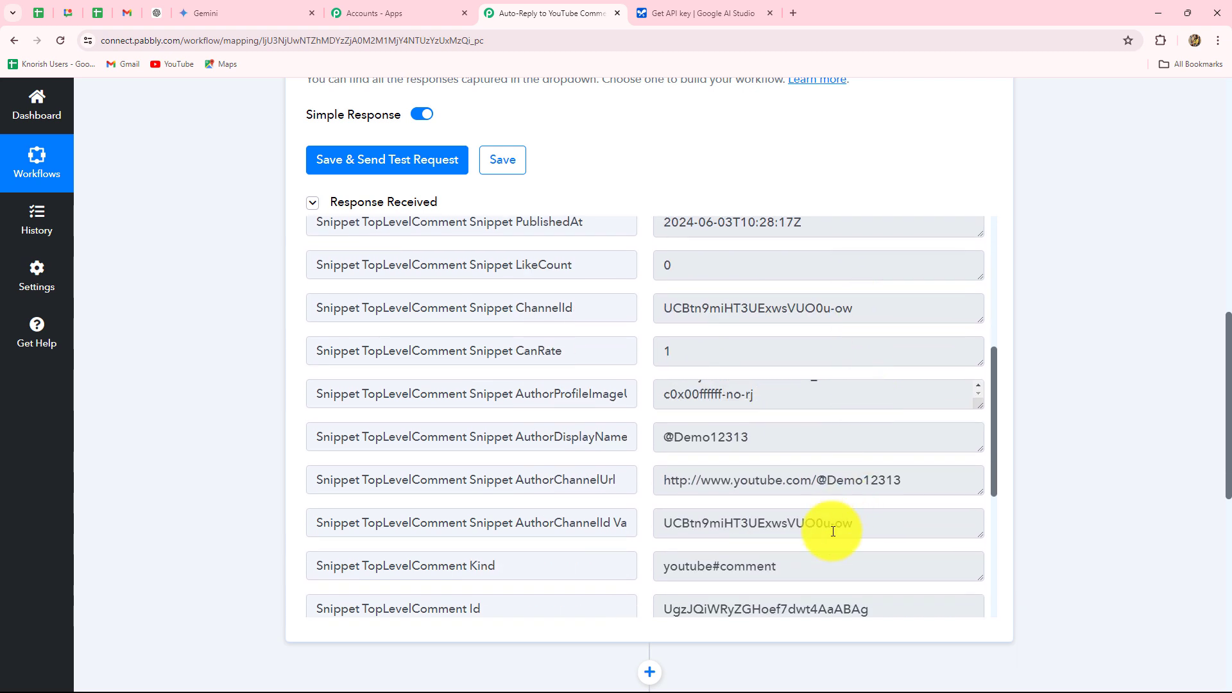
pyautogui.scroll(-3, 833, 523)
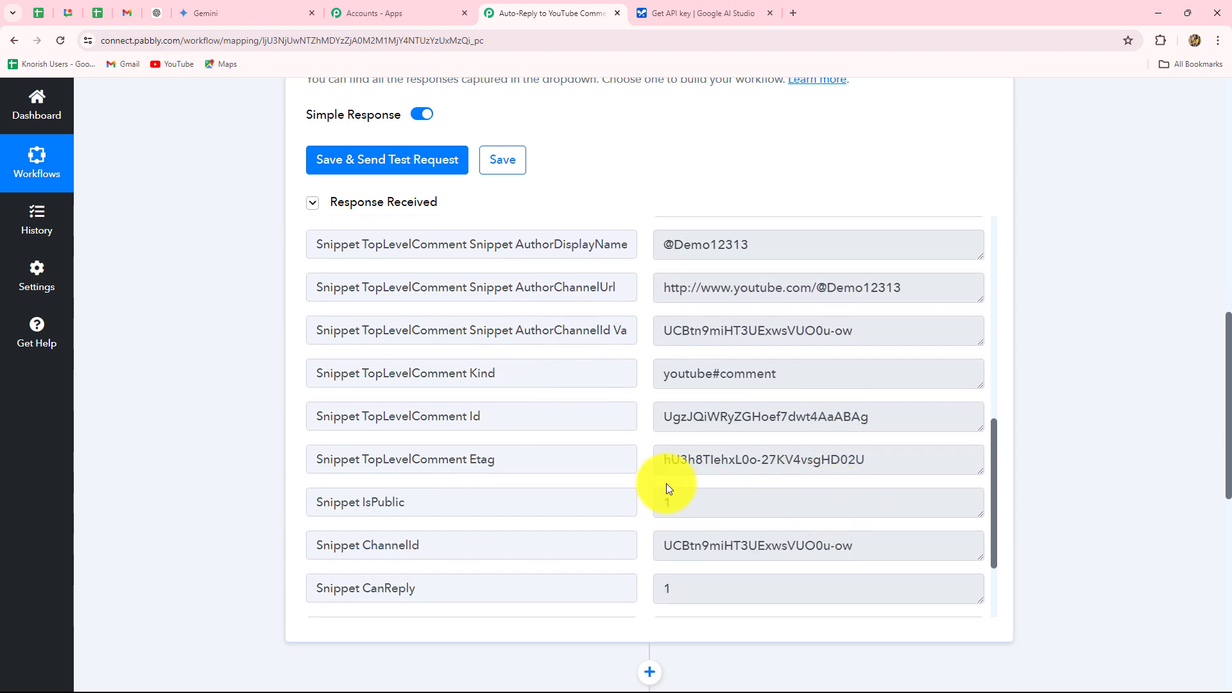
pyautogui.click(668, 417)
pyautogui.moveTo(668, 417); pyautogui.dragTo(893, 442)
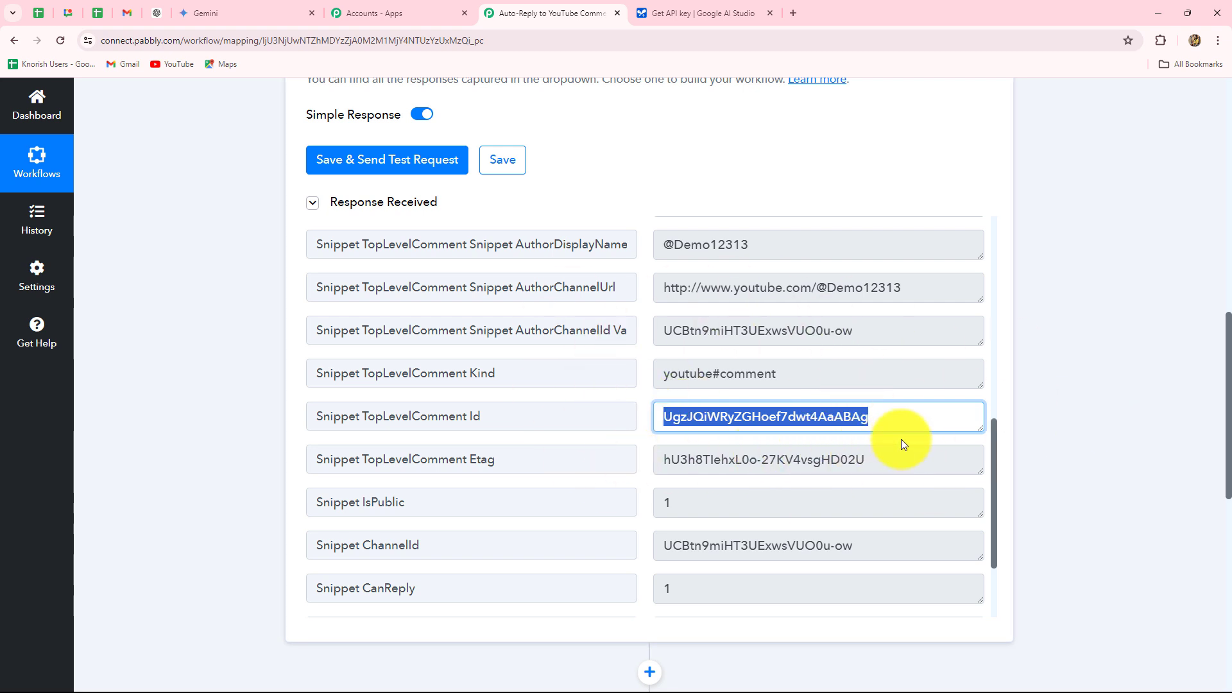
# Map the Snippet TopLevelComment Id from the New Comment on a Video trigger into the Comment ID of the YouTube Reply to Comment action
pyautogui.scroll(-10, 1138, 422)
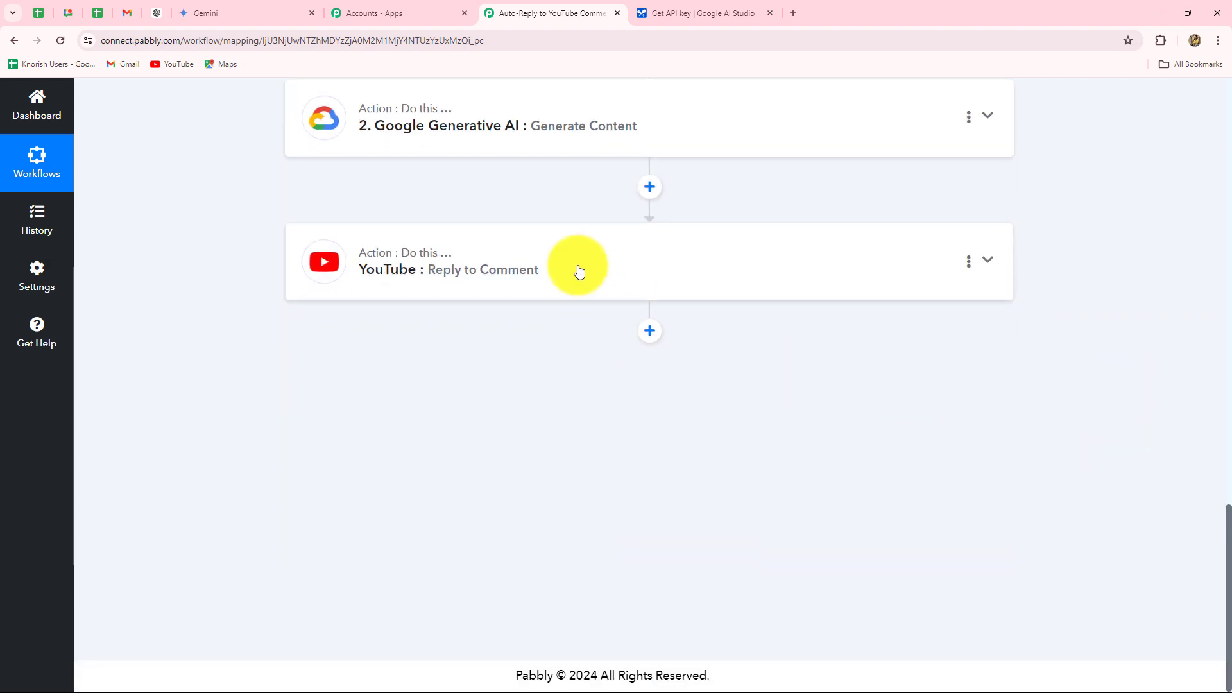
pyautogui.click(579, 270)
pyautogui.scroll(-5, 460, 475)
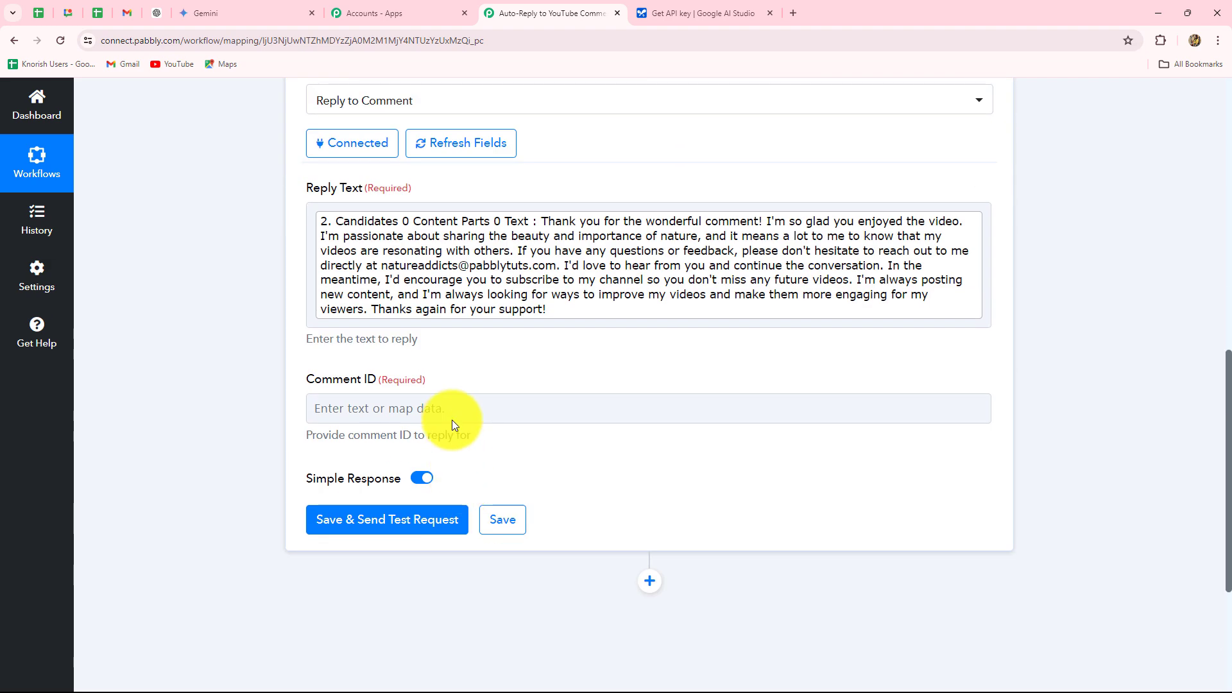
pyautogui.click(453, 415)
pyautogui.click(461, 392)
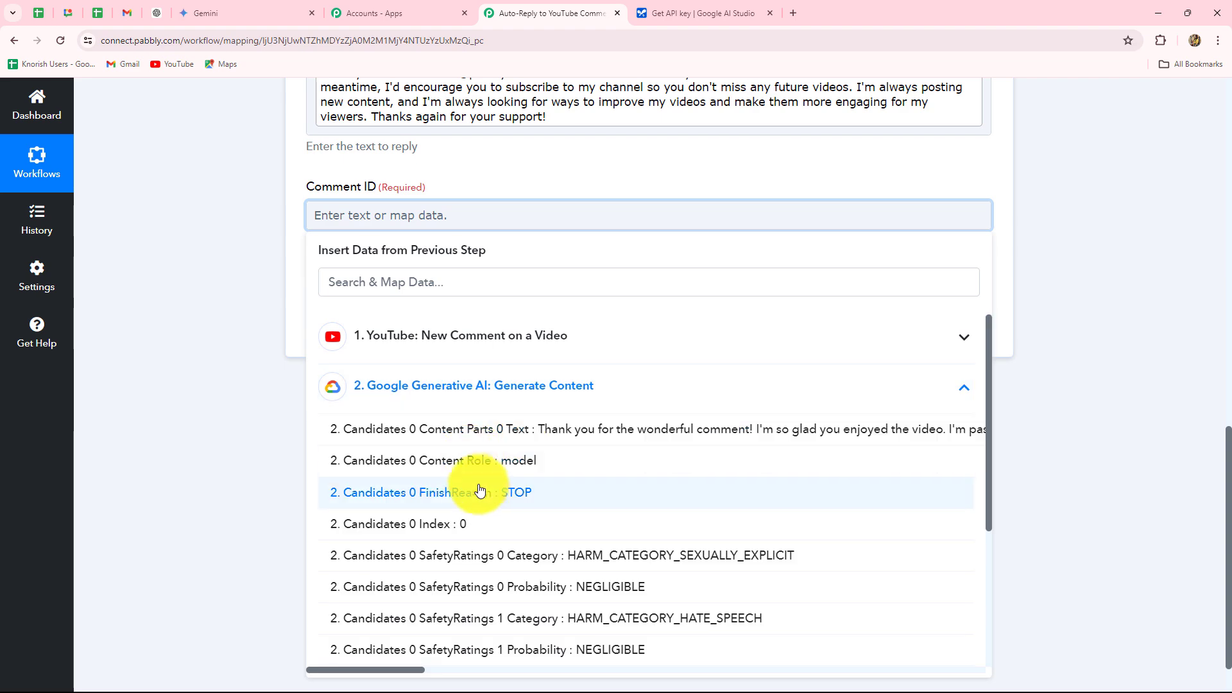
pyautogui.scroll(-5, 480, 491)
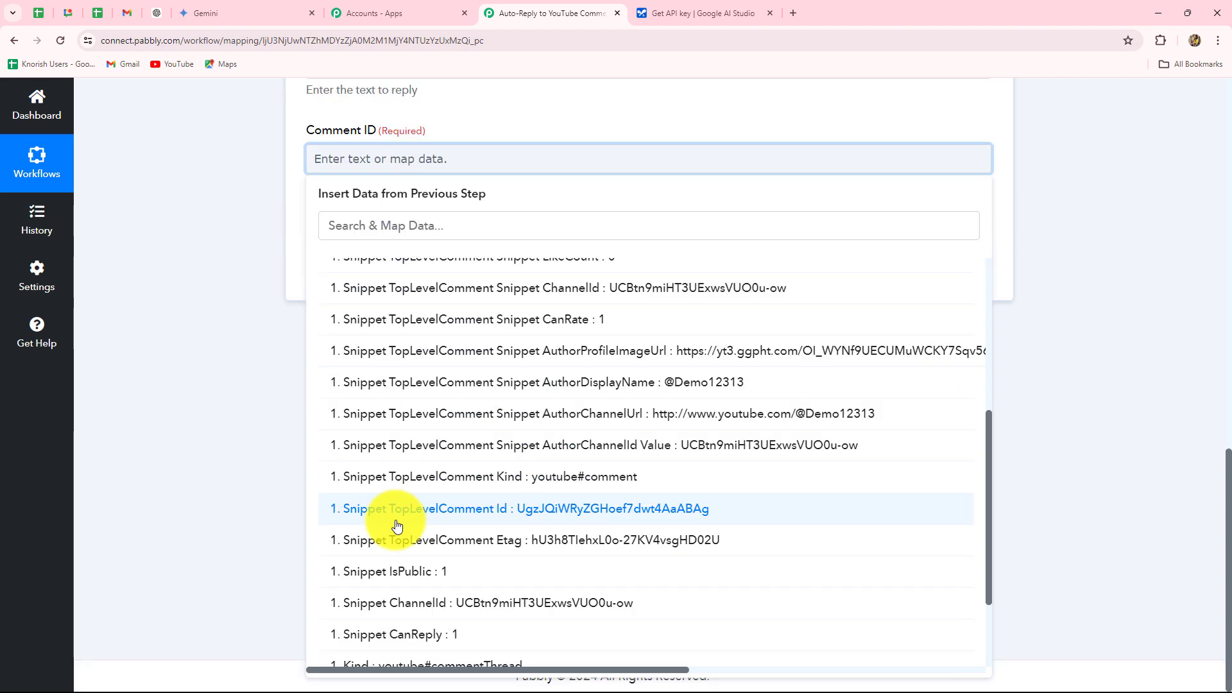
pyautogui.click(583, 509)
pyautogui.click(193, 329)
# Save the YouTube Reply to Comment action with a test request and highlight the Snippet ChannelId in its response
pyautogui.click(360, 282)
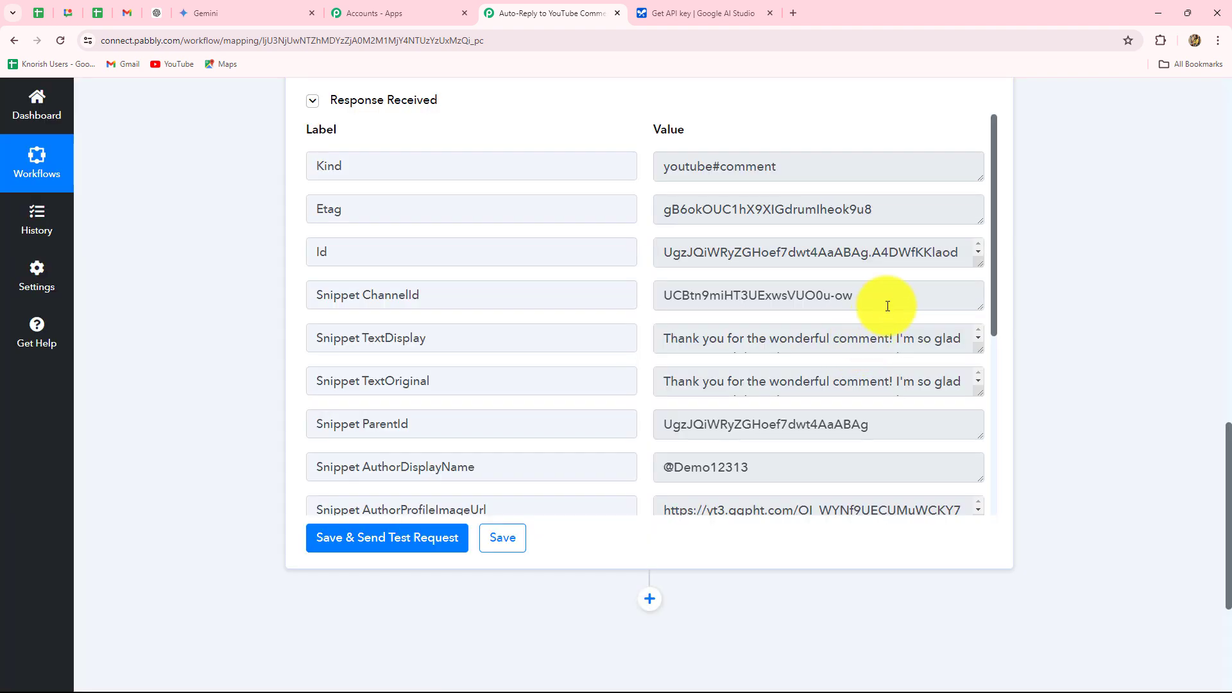
pyautogui.moveTo(886, 305); pyautogui.dragTo(595, 325)
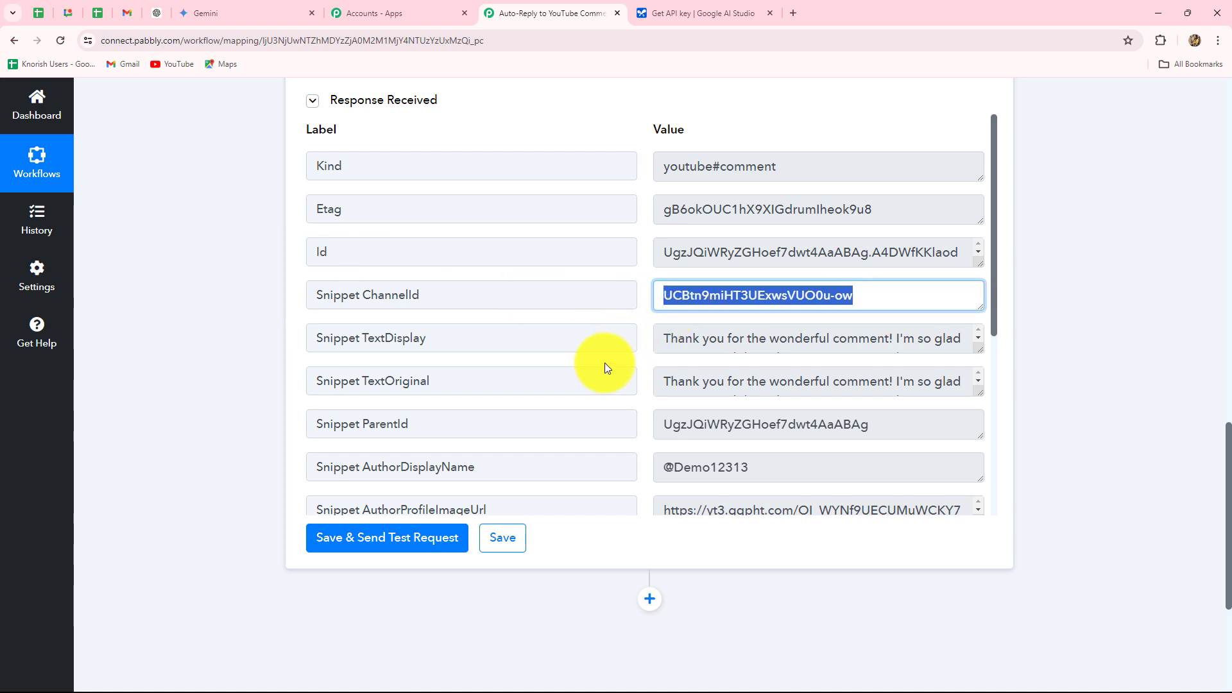
# Switch to the YouTube video page and expand the reply under the "Wonderful!!" comment to read its full text
pyautogui.hotkey('alt', 'Tab')
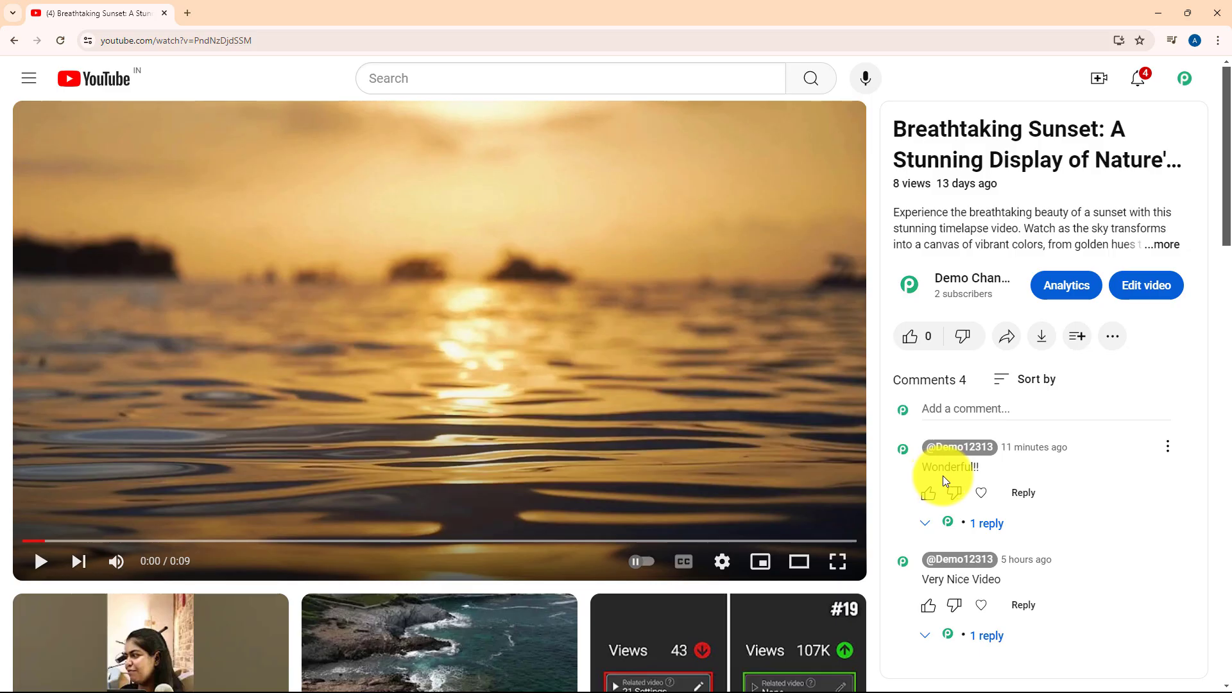
pyautogui.click(985, 536)
pyautogui.scroll(-2, 1076, 475)
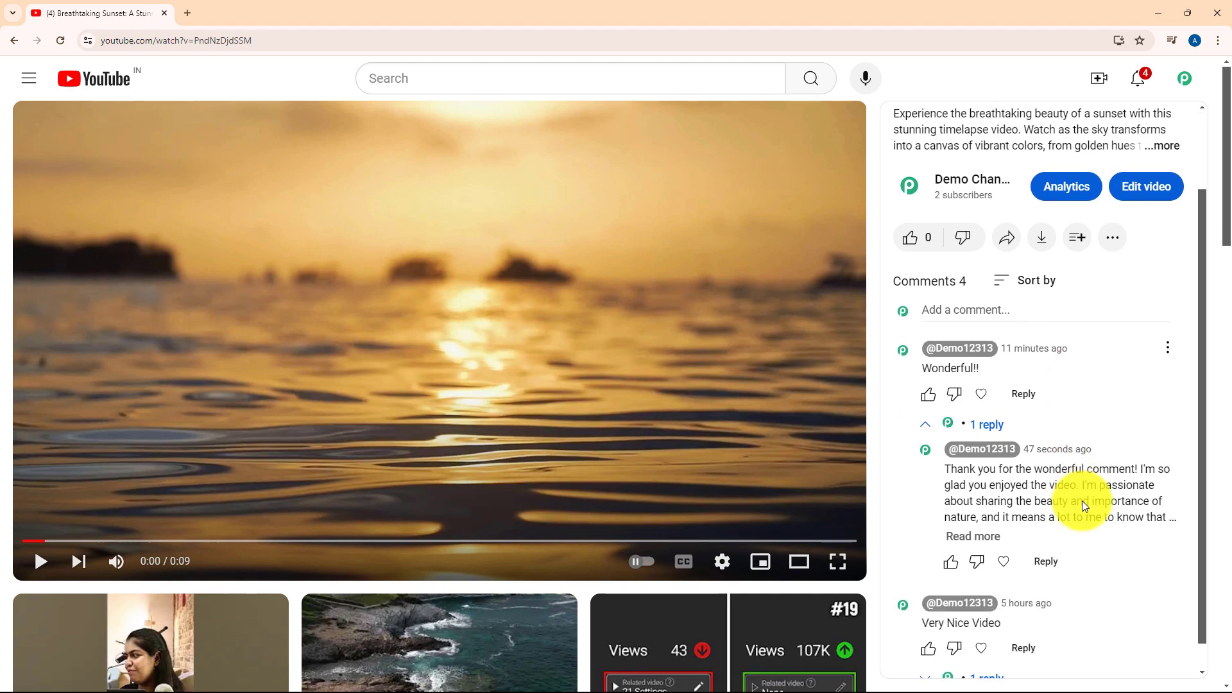
pyautogui.click(968, 508)
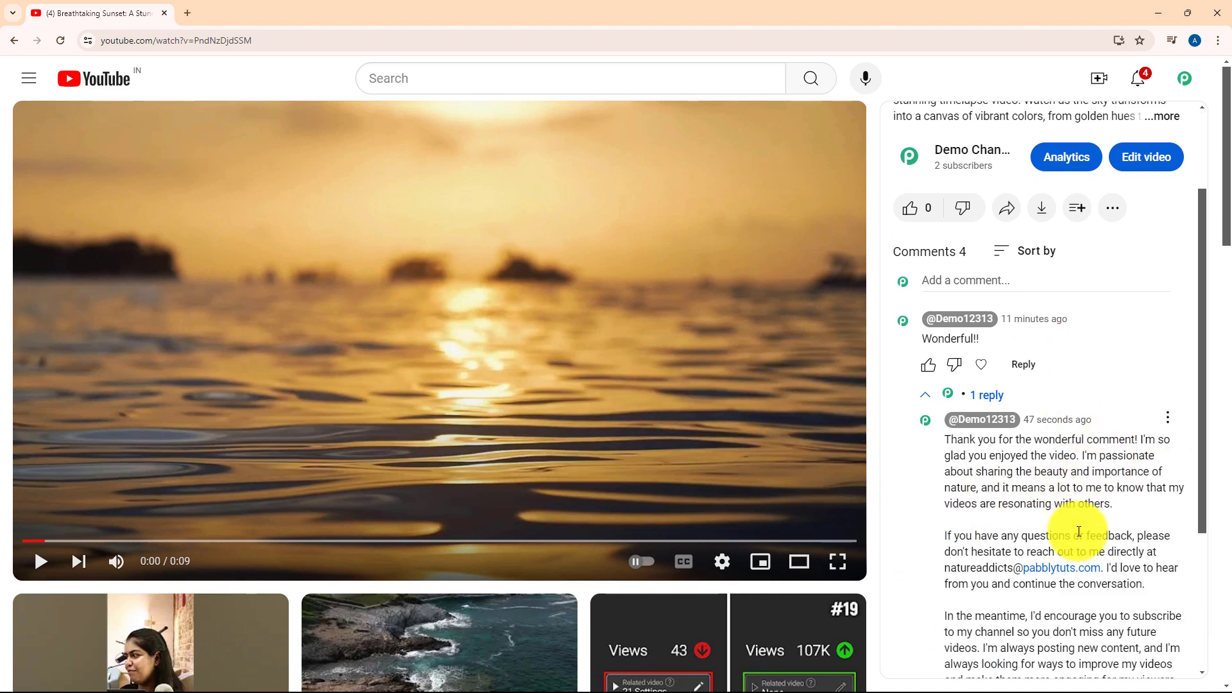
pyautogui.scroll(2, 1073, 523)
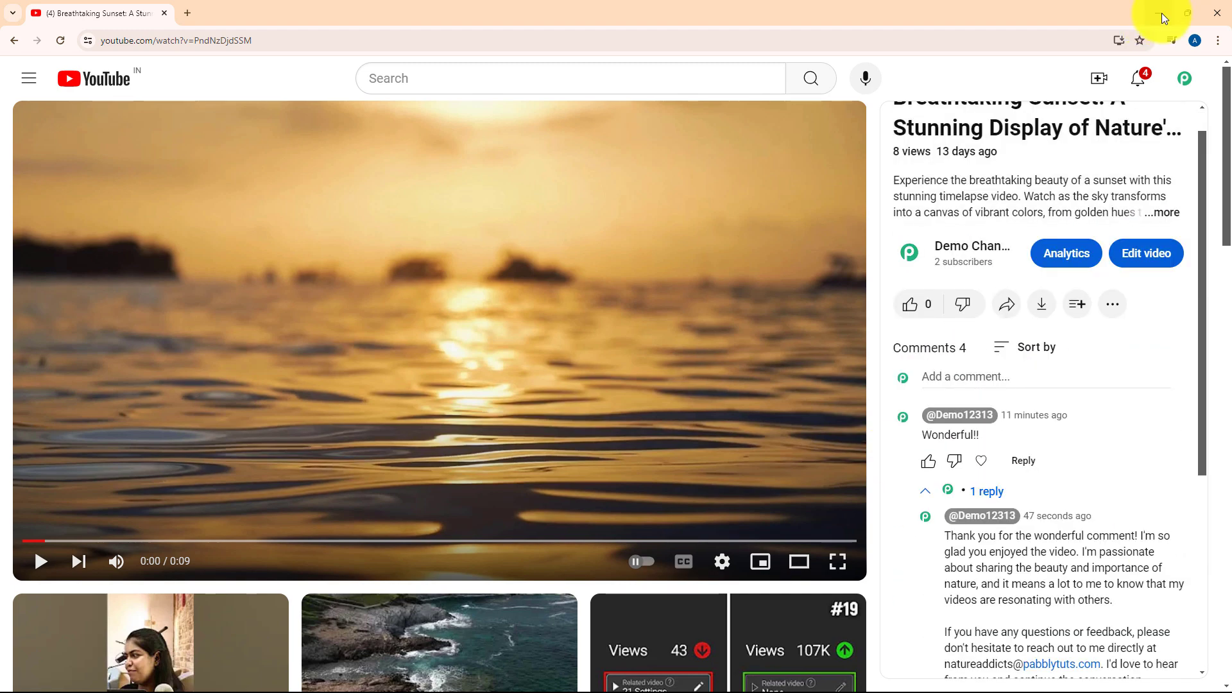
# Return to Pabbly Connect and collapse the YouTube Reply to Comment step to review the complete workflow
pyautogui.click(1161, 13)
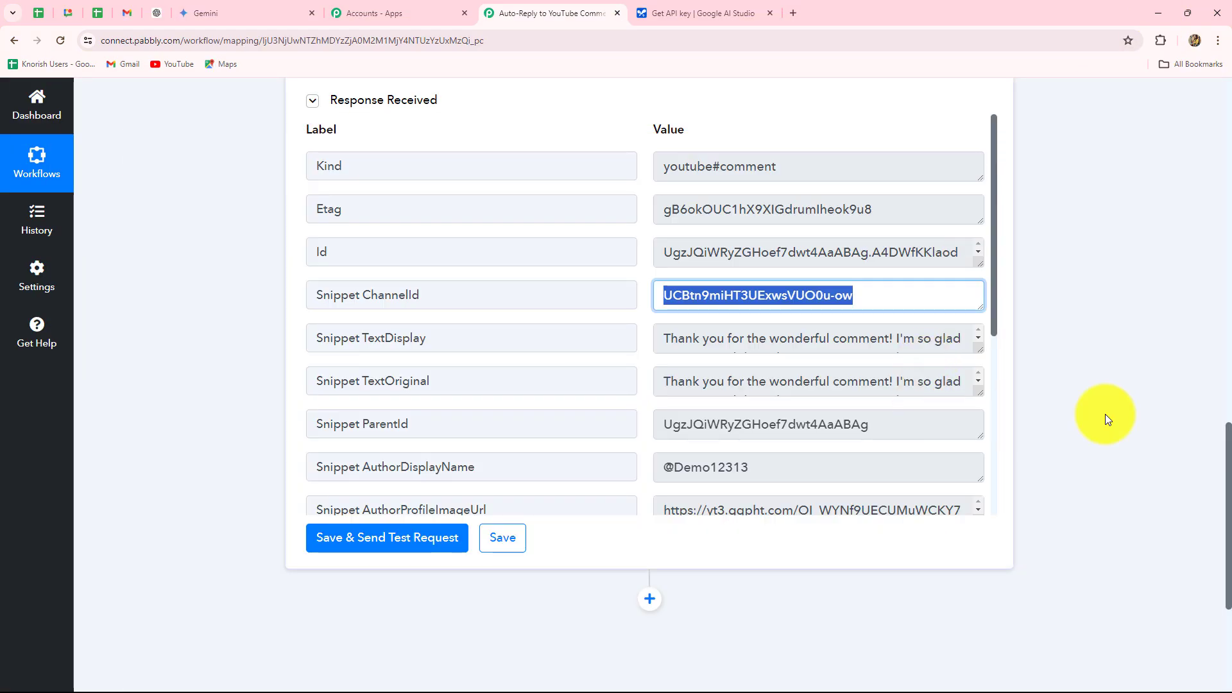
pyautogui.scroll(9, 1107, 414)
pyautogui.scroll(8, 1108, 413)
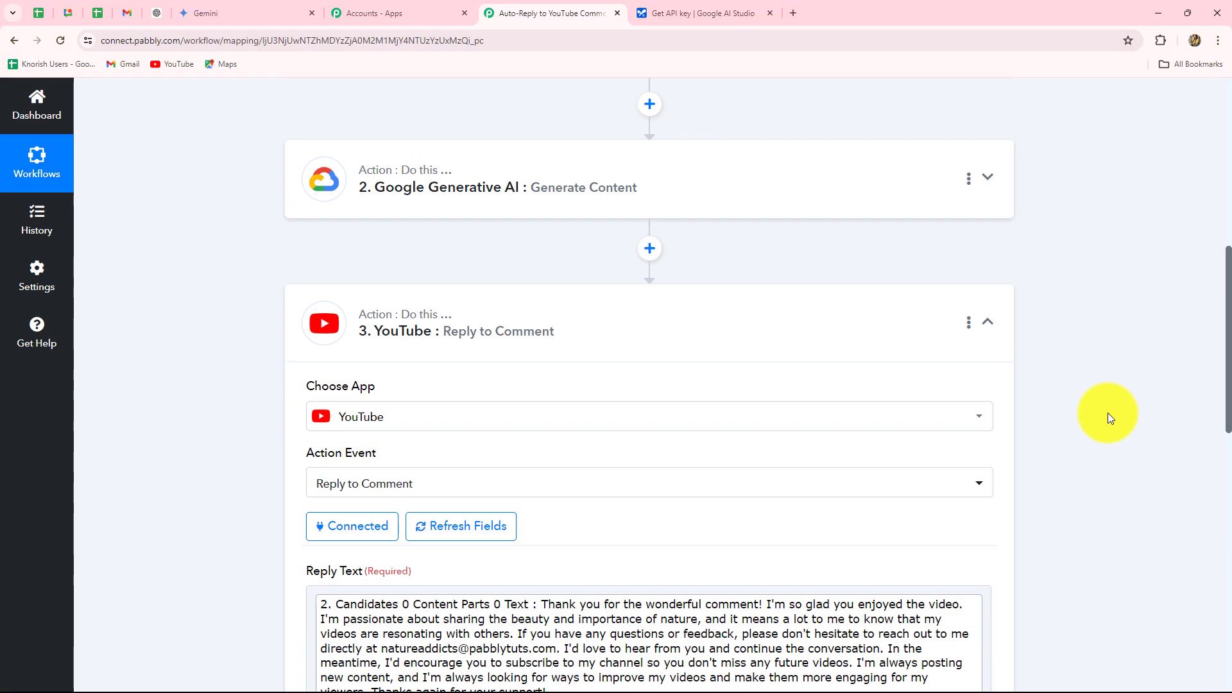
pyautogui.click(989, 588)
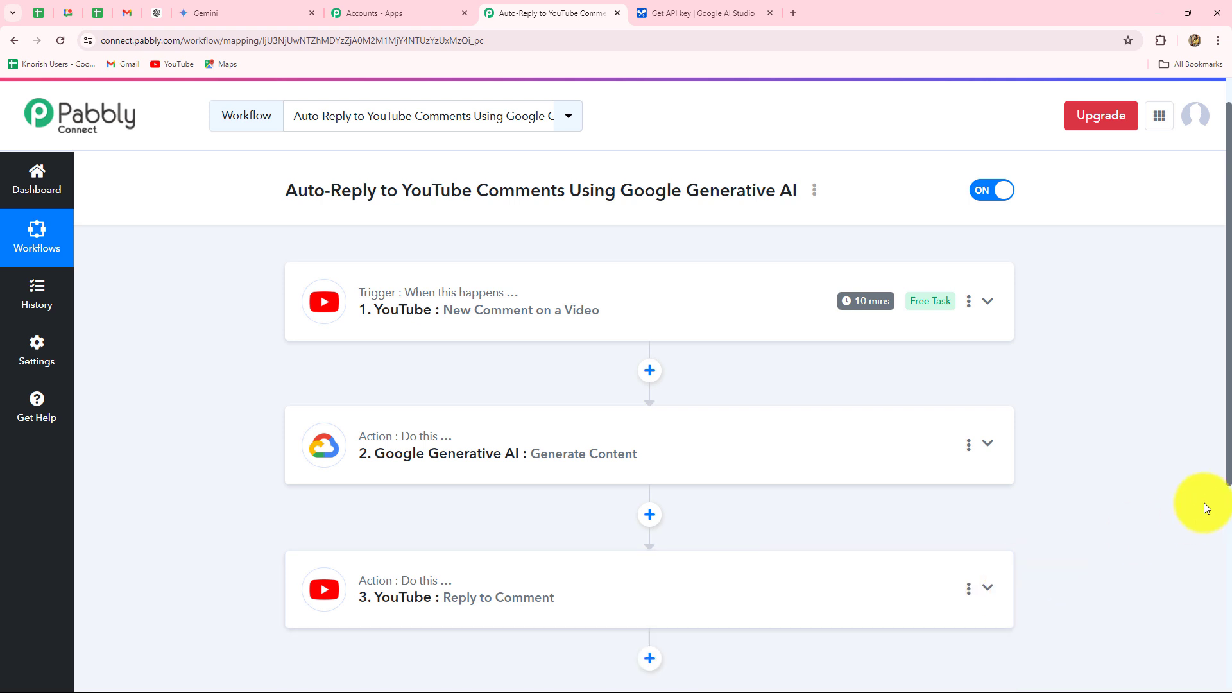
pyautogui.scroll(-3, 1202, 500)
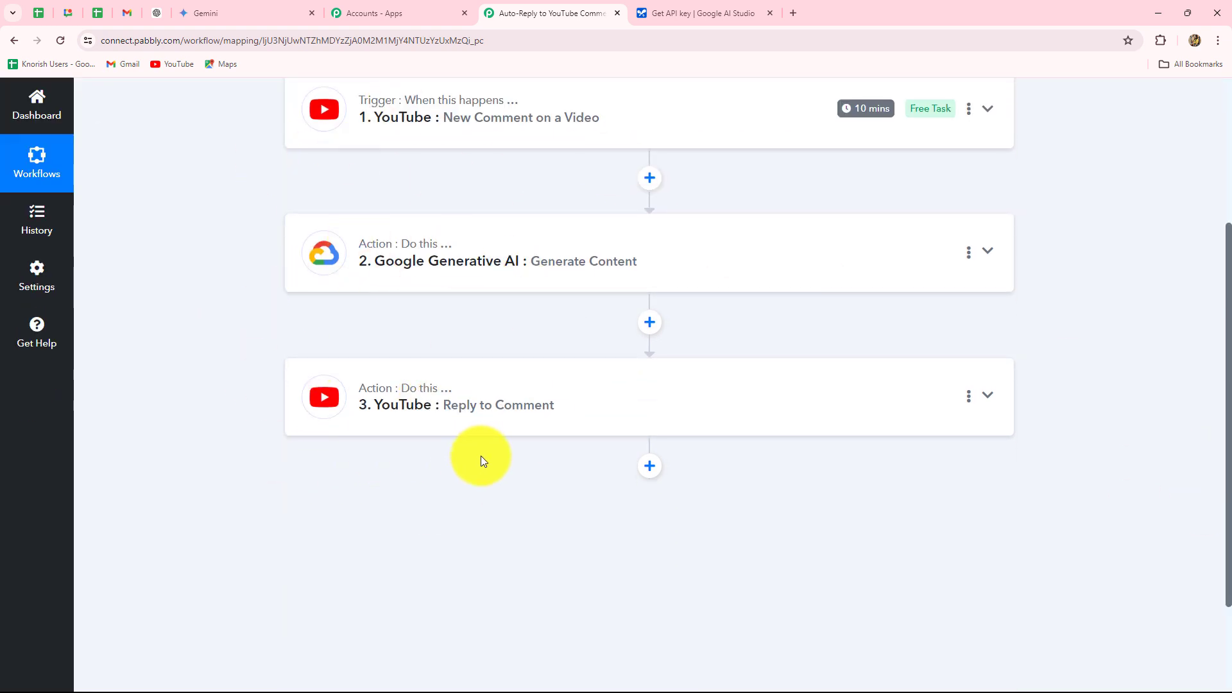
pyautogui.scroll(2, 243, 247)
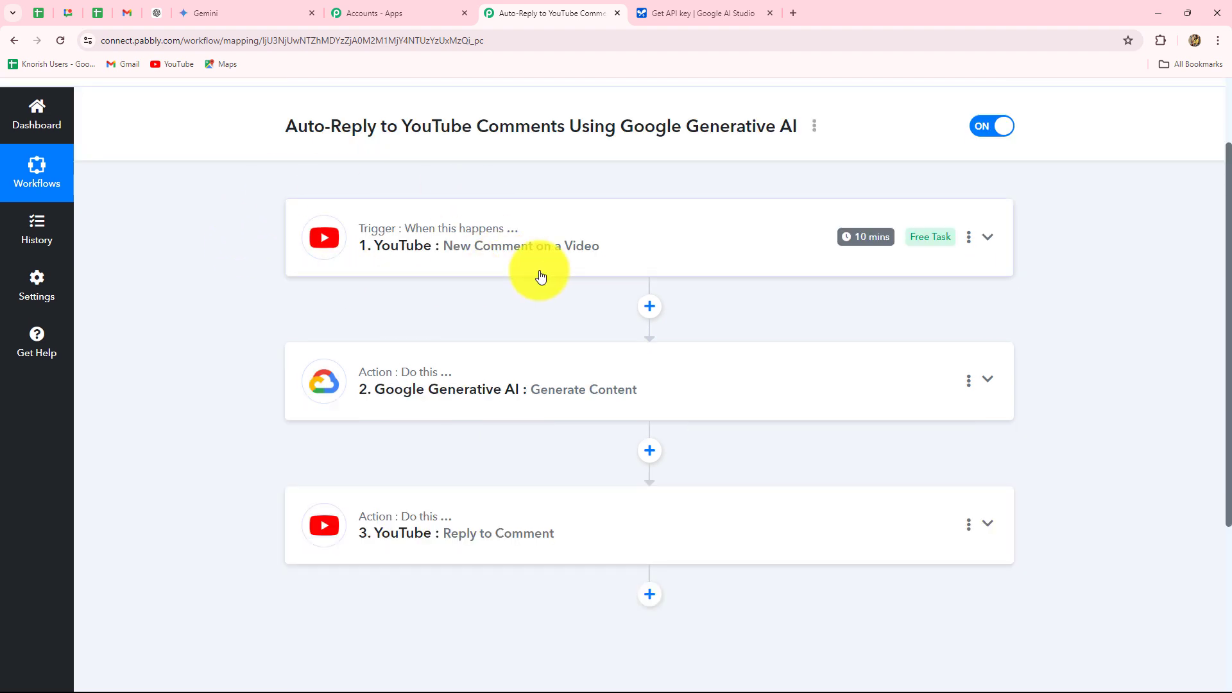
pyautogui.scroll(-1, 537, 274)
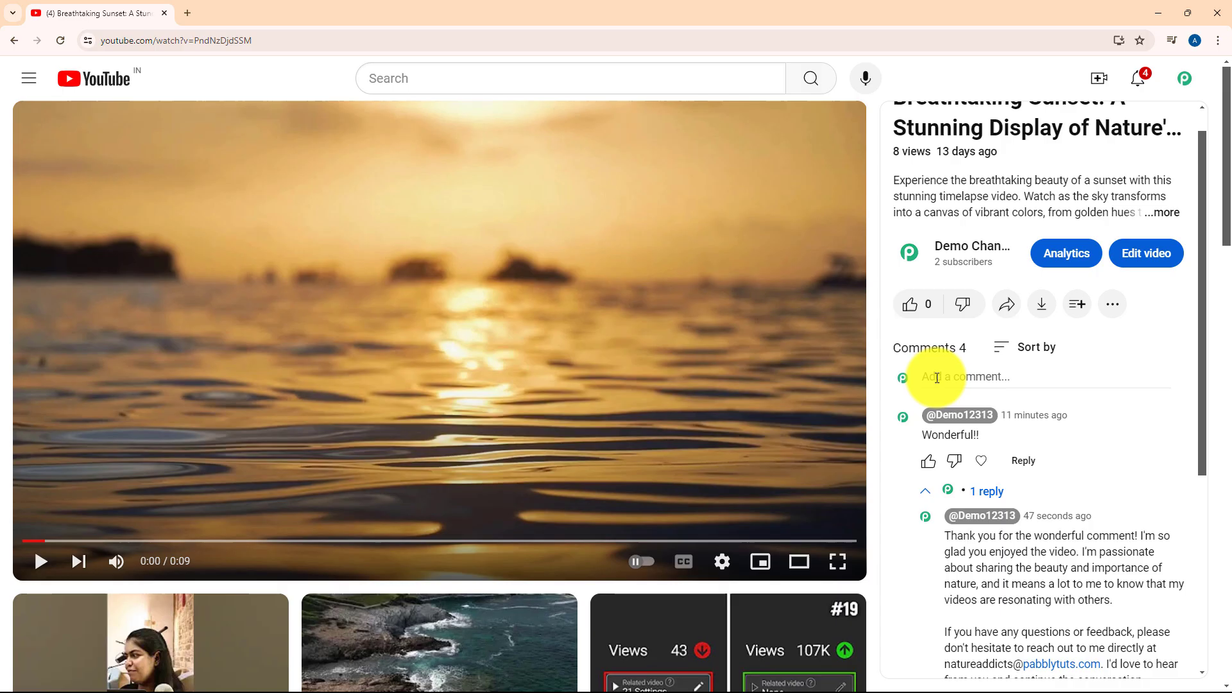
# Post the comment "Amazing Content!!" on the Breathtaking Sunset video in YouTube
pyautogui.click(936, 376)
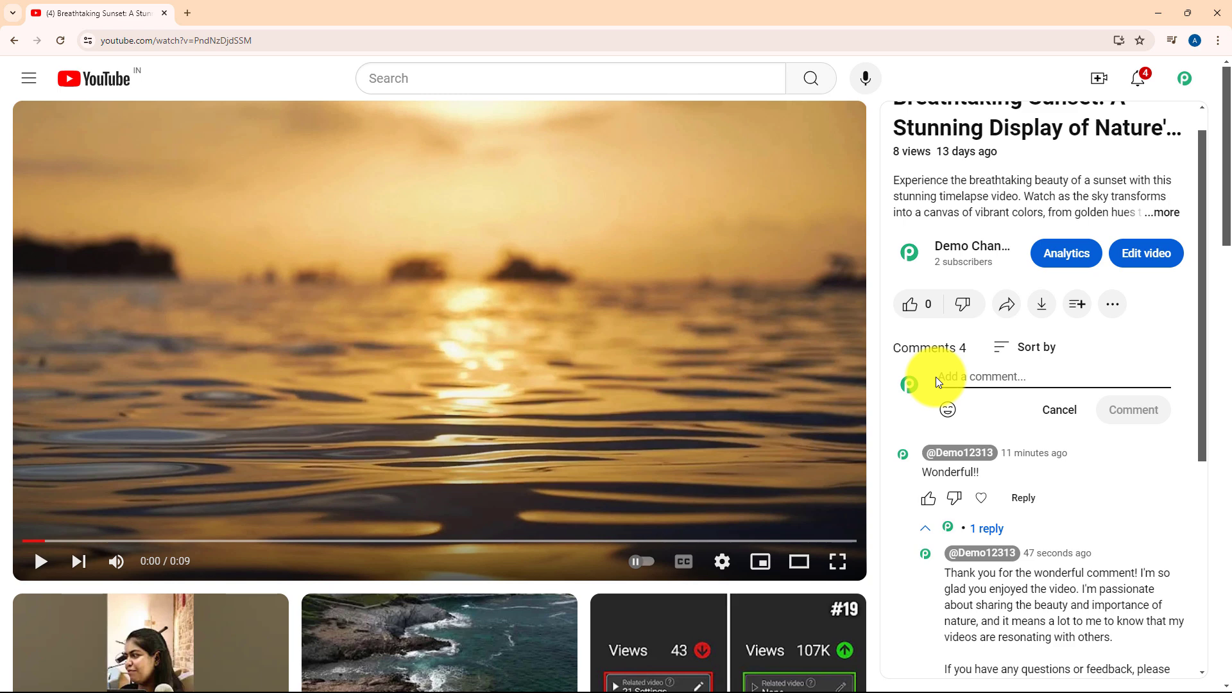
pyautogui.write('A')
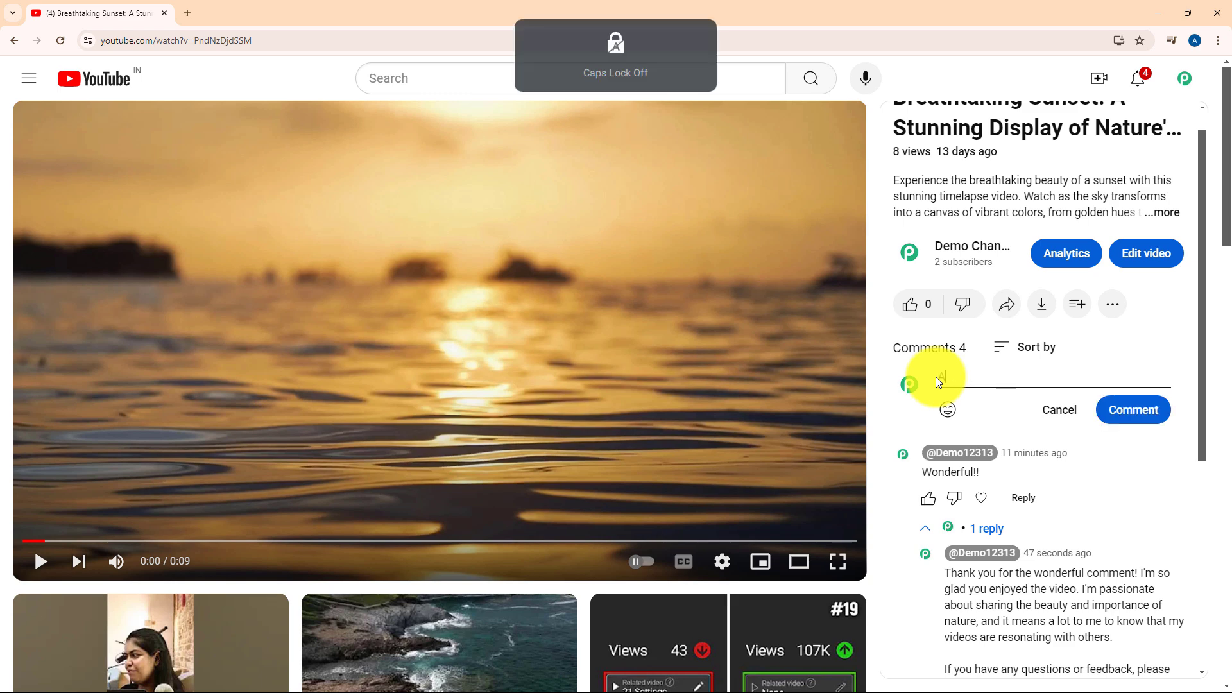
pyautogui.write('mazing Content!!')
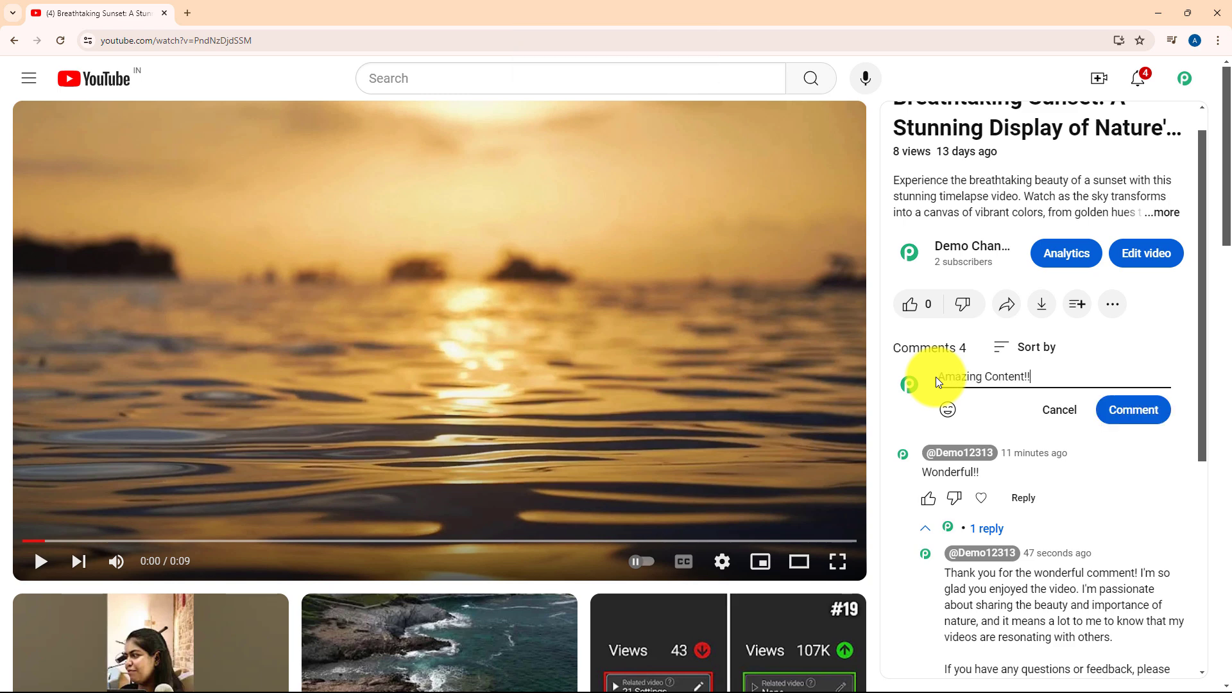
pyautogui.click(1133, 410)
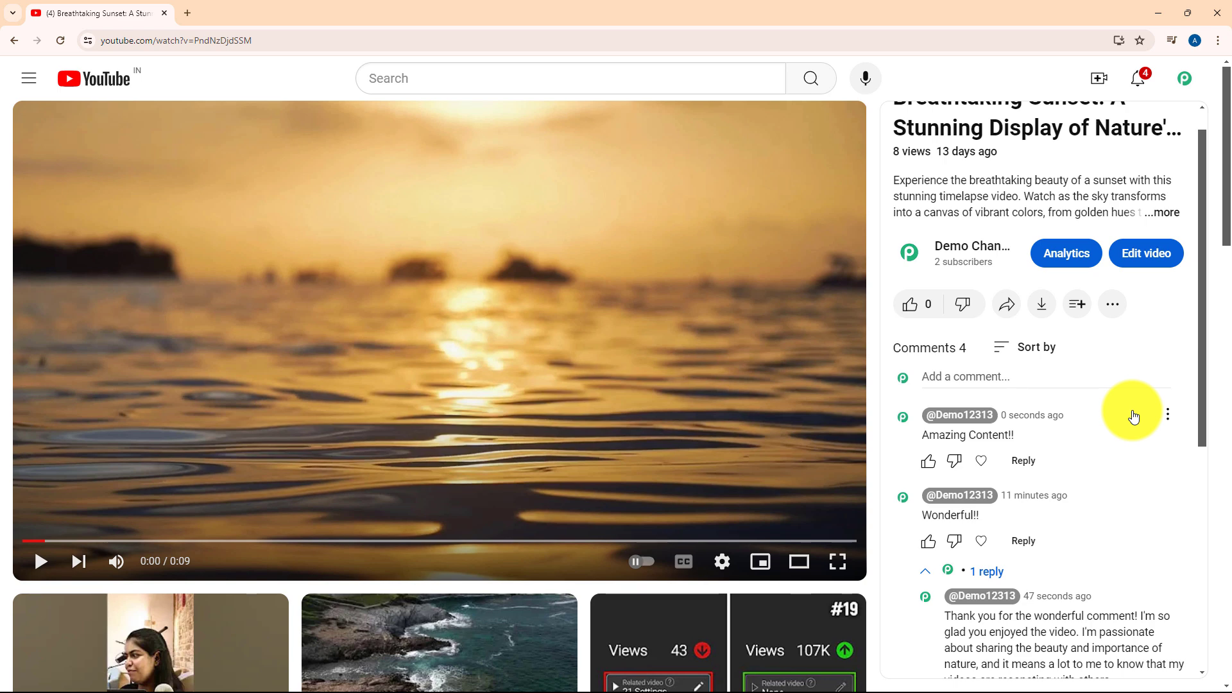
# Reload the video page and expand the reply under the "Amazing Content!!" comment to read its full text
pyautogui.press('F5')
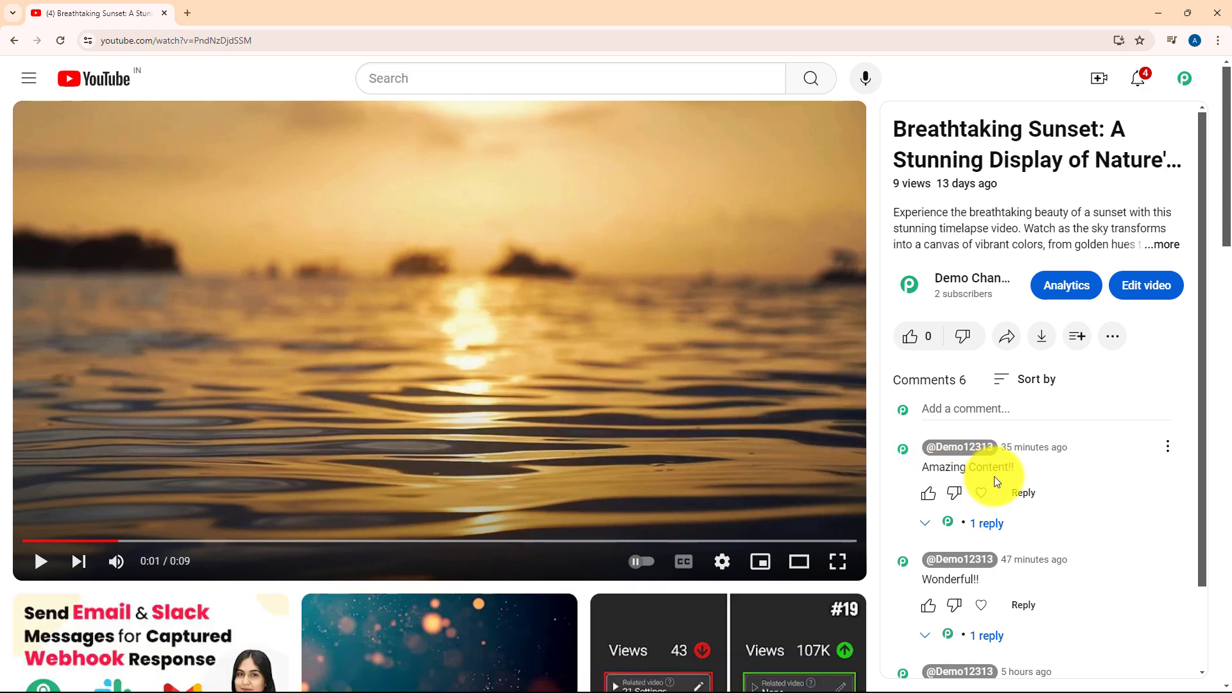
pyautogui.click(982, 527)
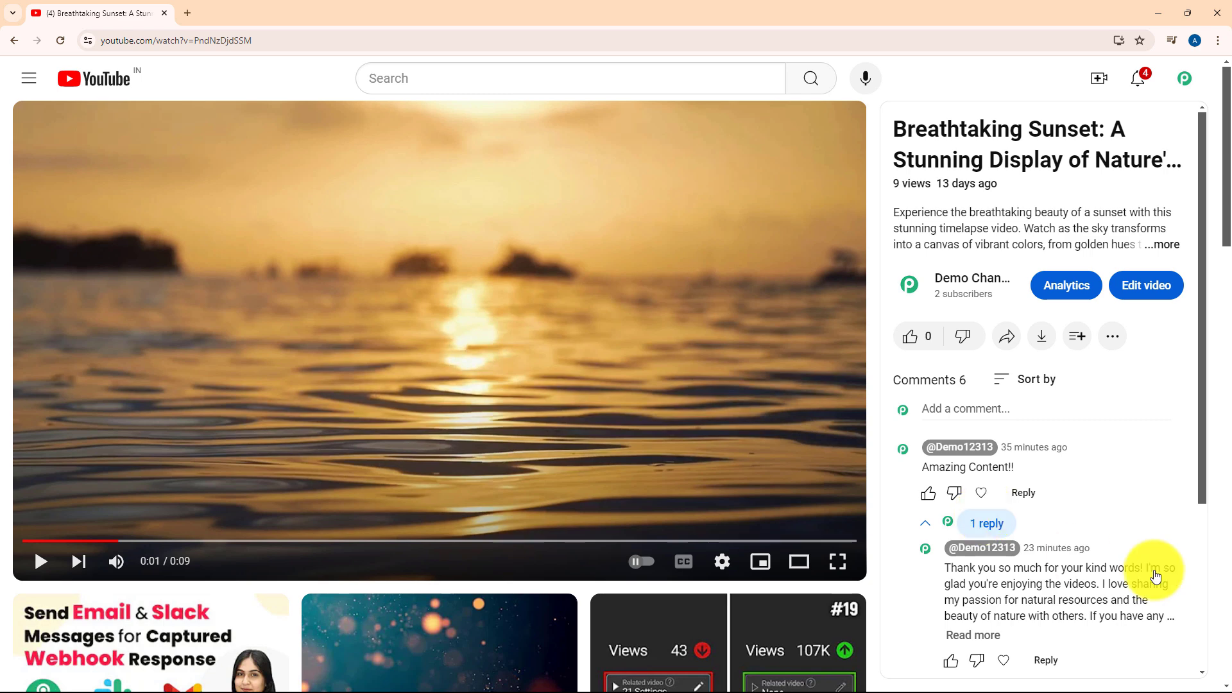
pyautogui.scroll(-3, 1100, 571)
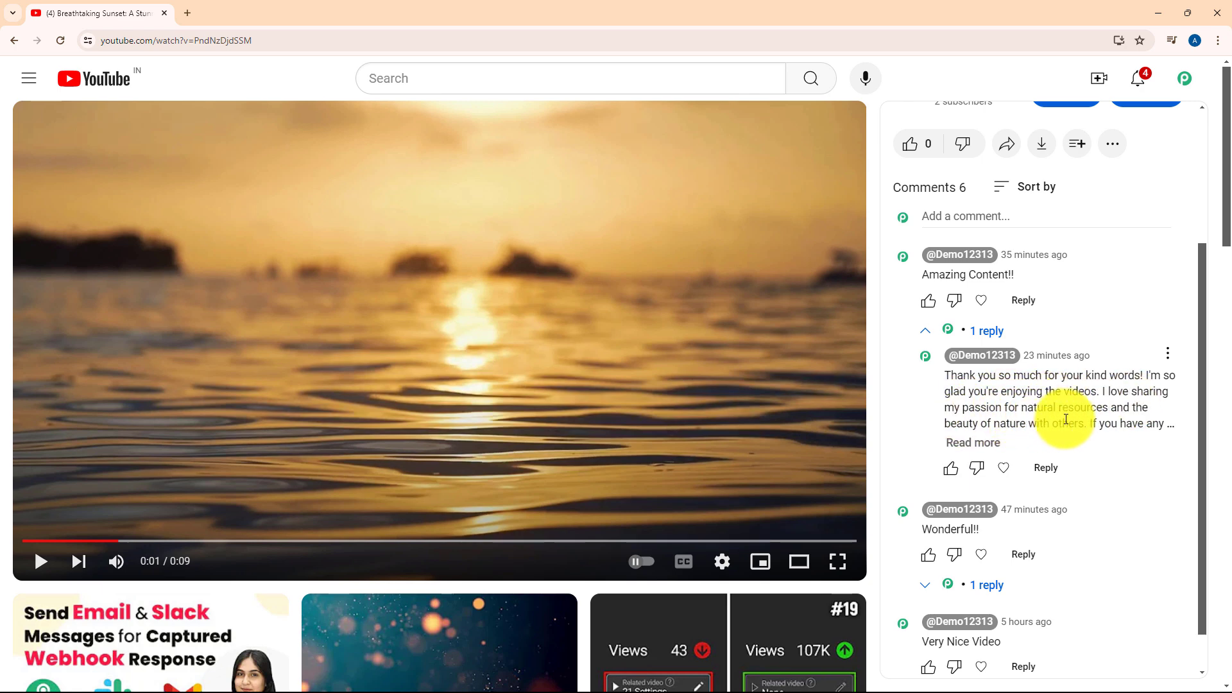
pyautogui.click(986, 445)
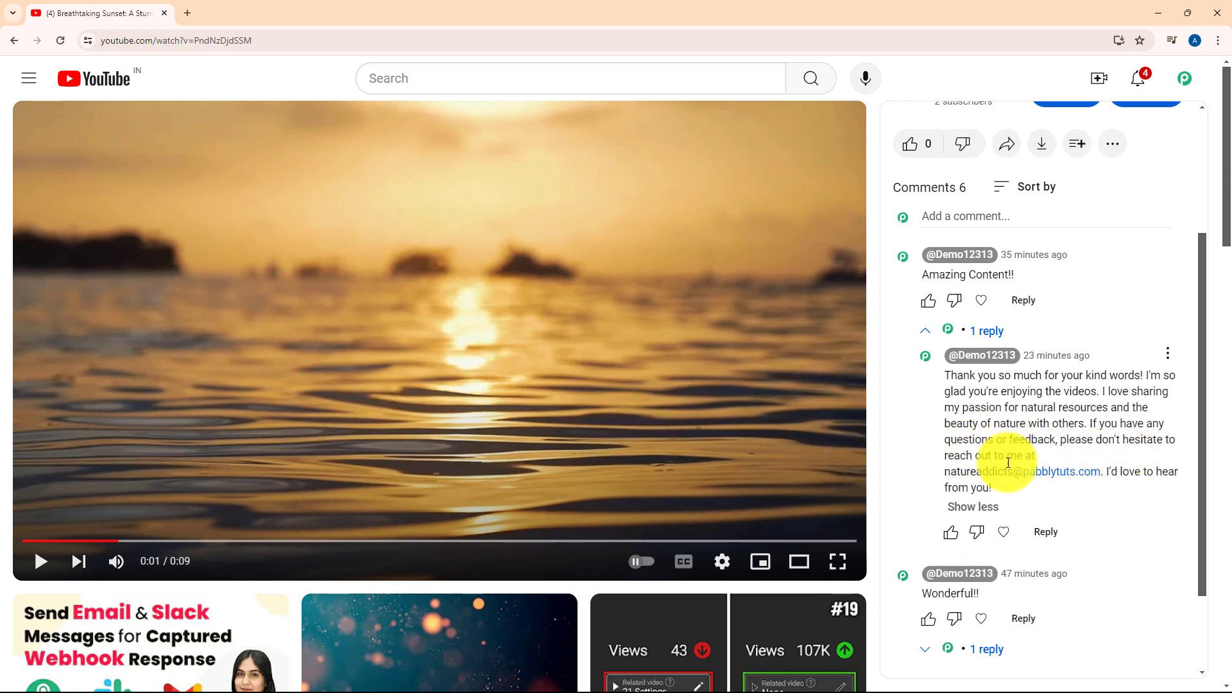
pyautogui.scroll(3, 1061, 491)
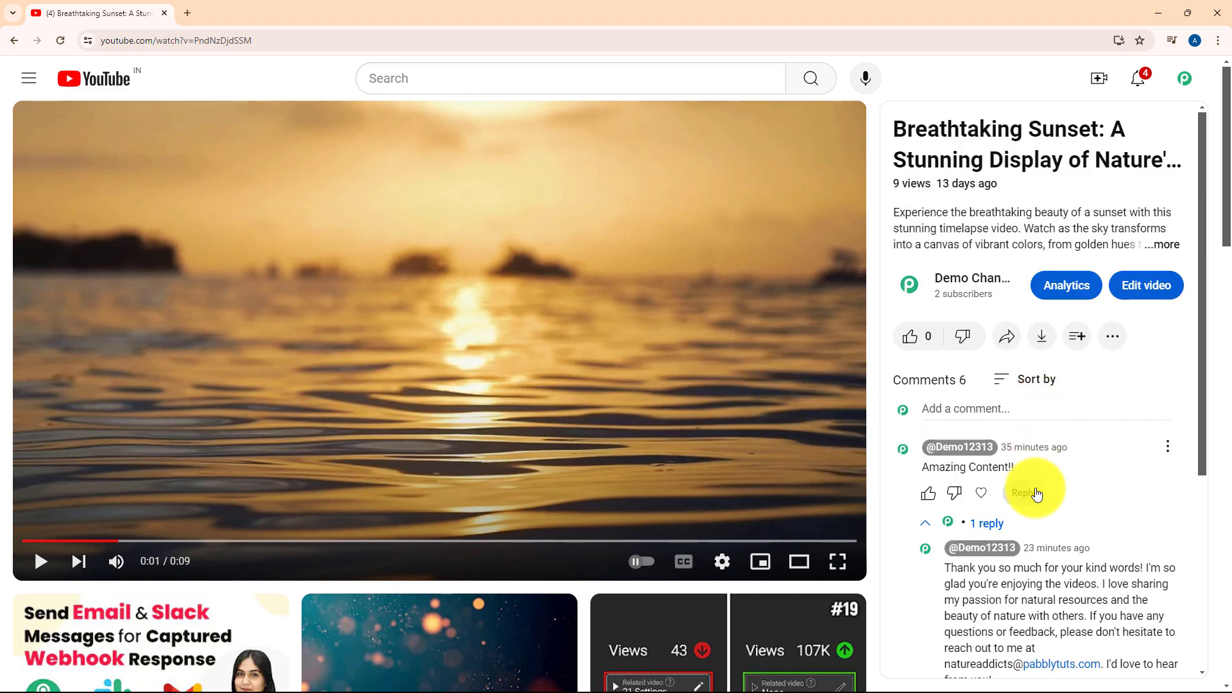
# Switch back to Pabbly Connect and look over the trigger and both action steps of the workflow
pyautogui.click(1170, 9)
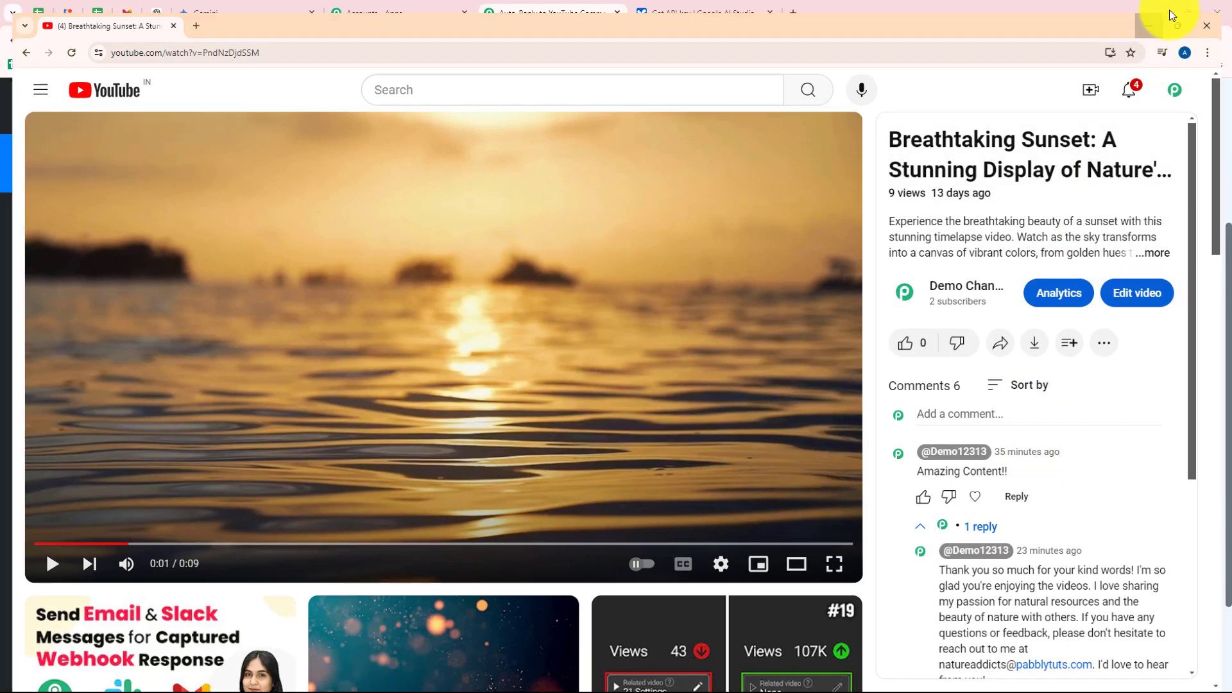
pyautogui.scroll(3, 706, 426)
pyautogui.scroll(-3, 1131, 453)
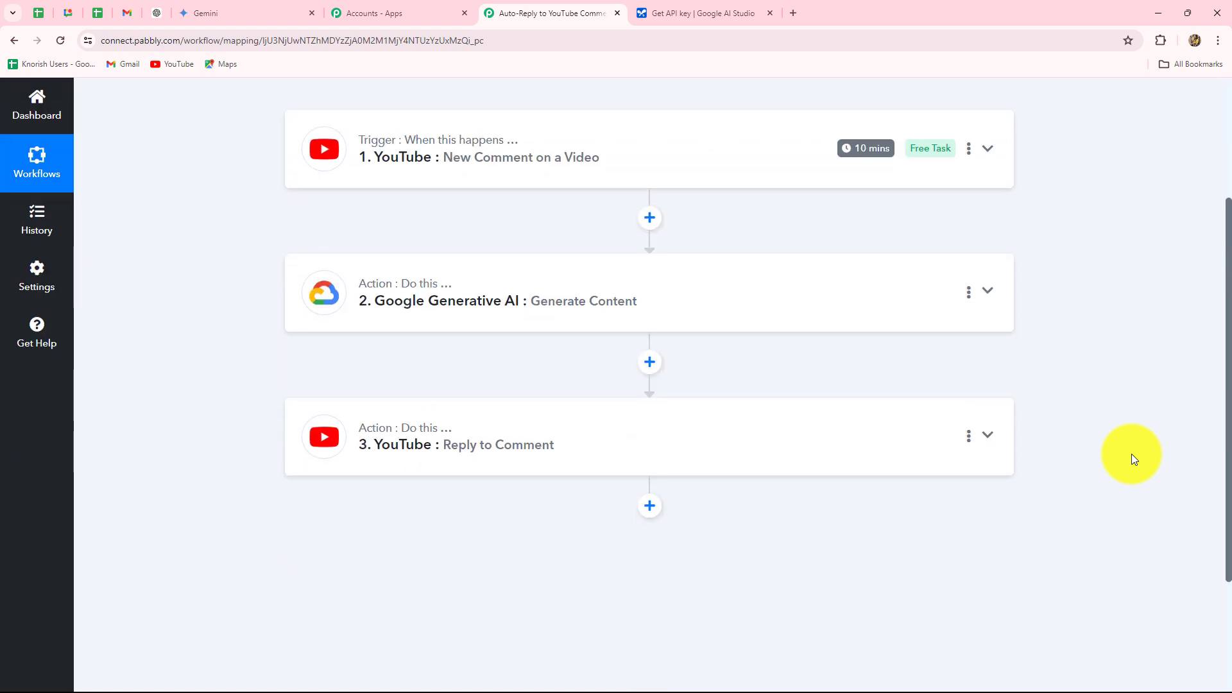
pyautogui.scroll(2, 1131, 453)
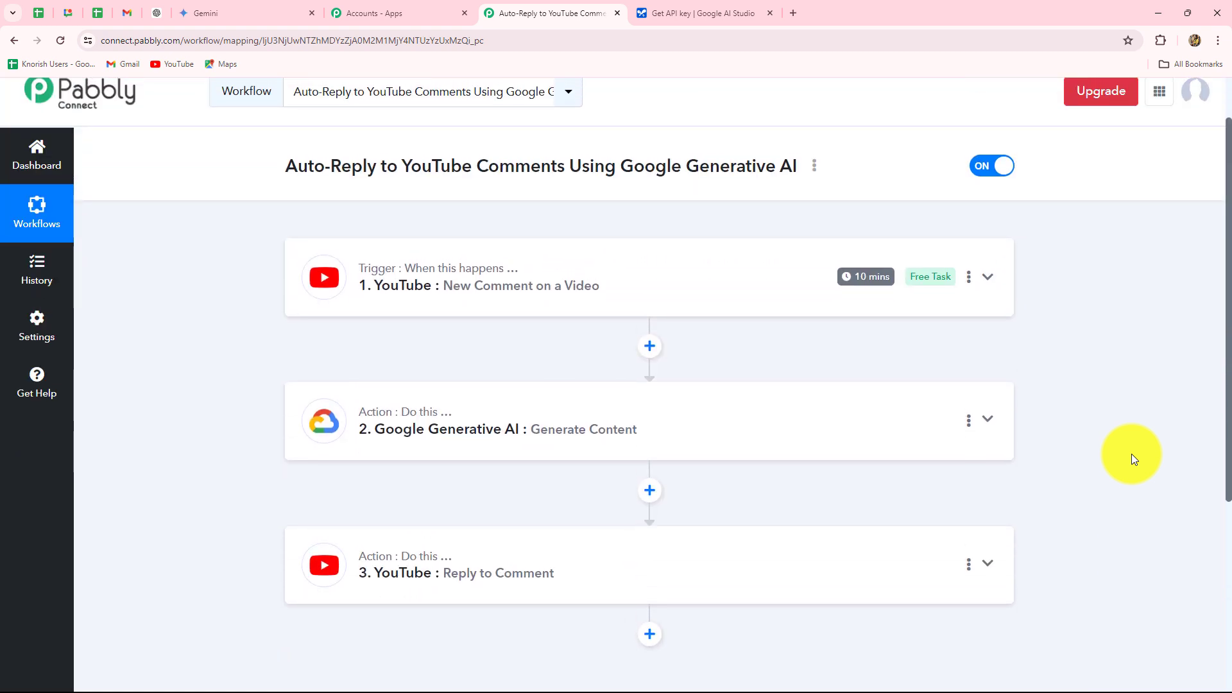